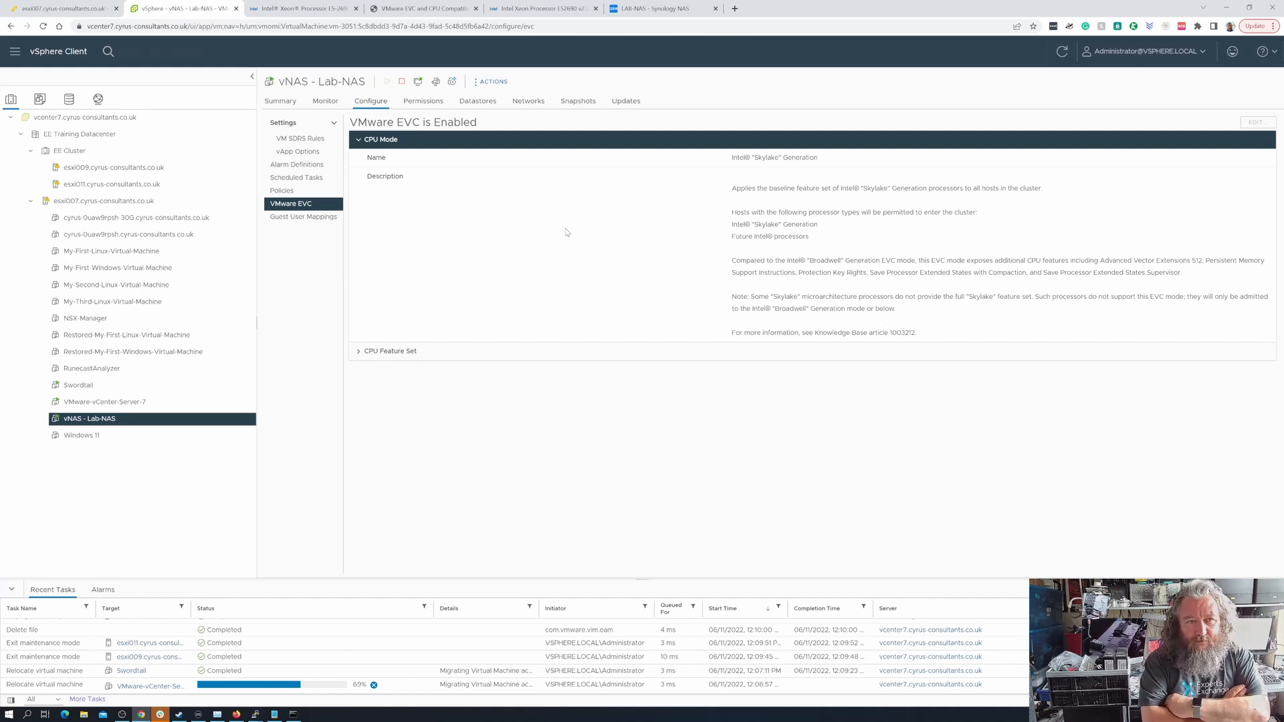
Open the VMware EVC configuration of EE Cluster to examine its CPU compatibility mode
{"action": "left_click", "coordinate": [150, 153]}
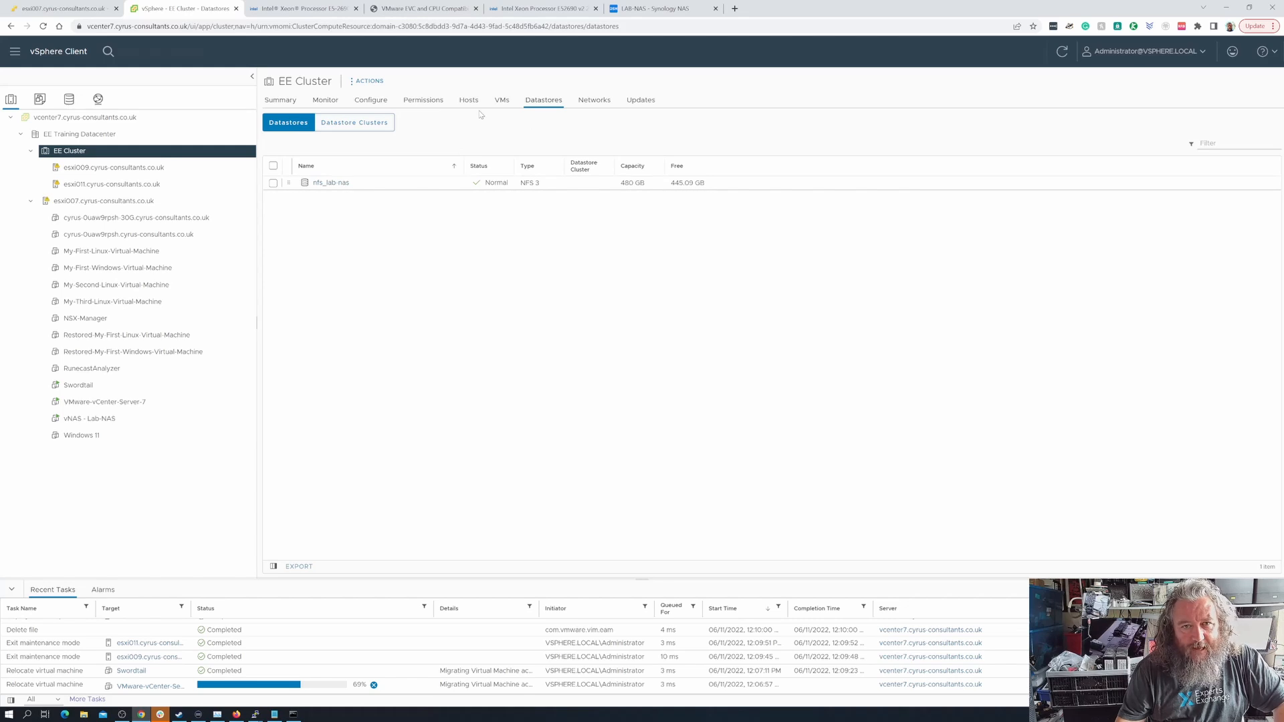
{"action": "left_click", "coordinate": [370, 80]}
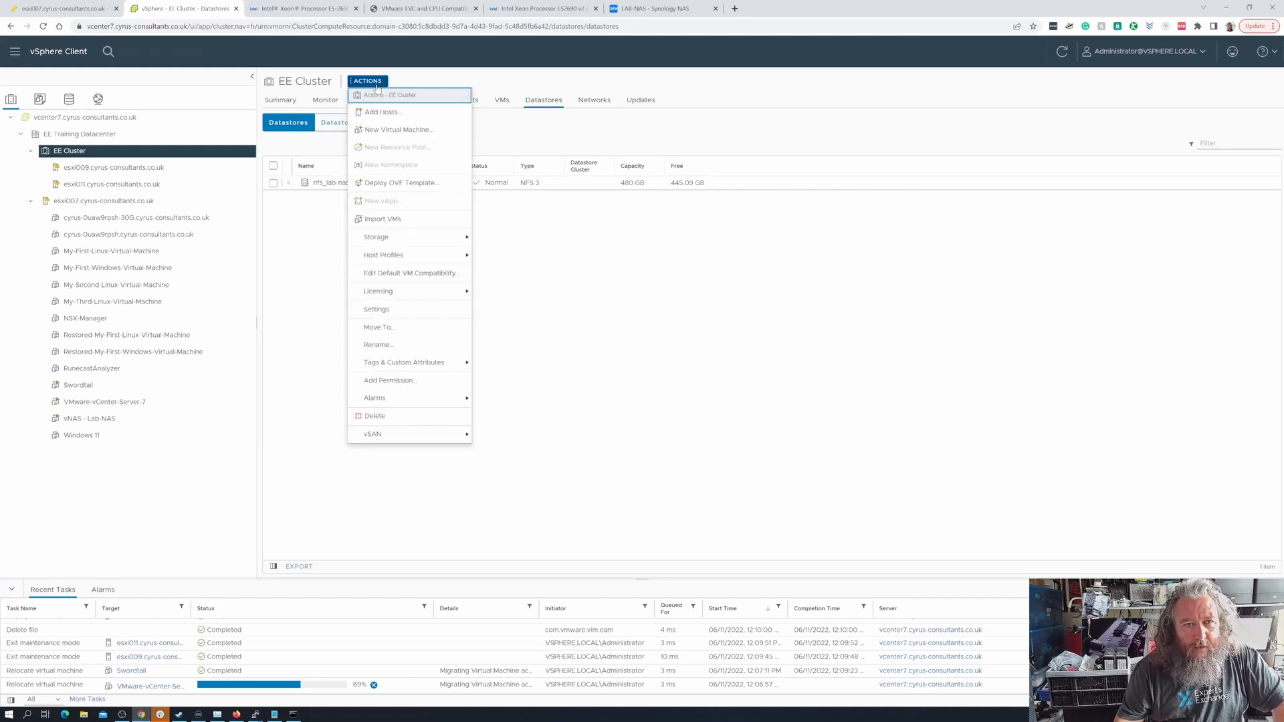
{"action": "left_click", "coordinate": [377, 309]}
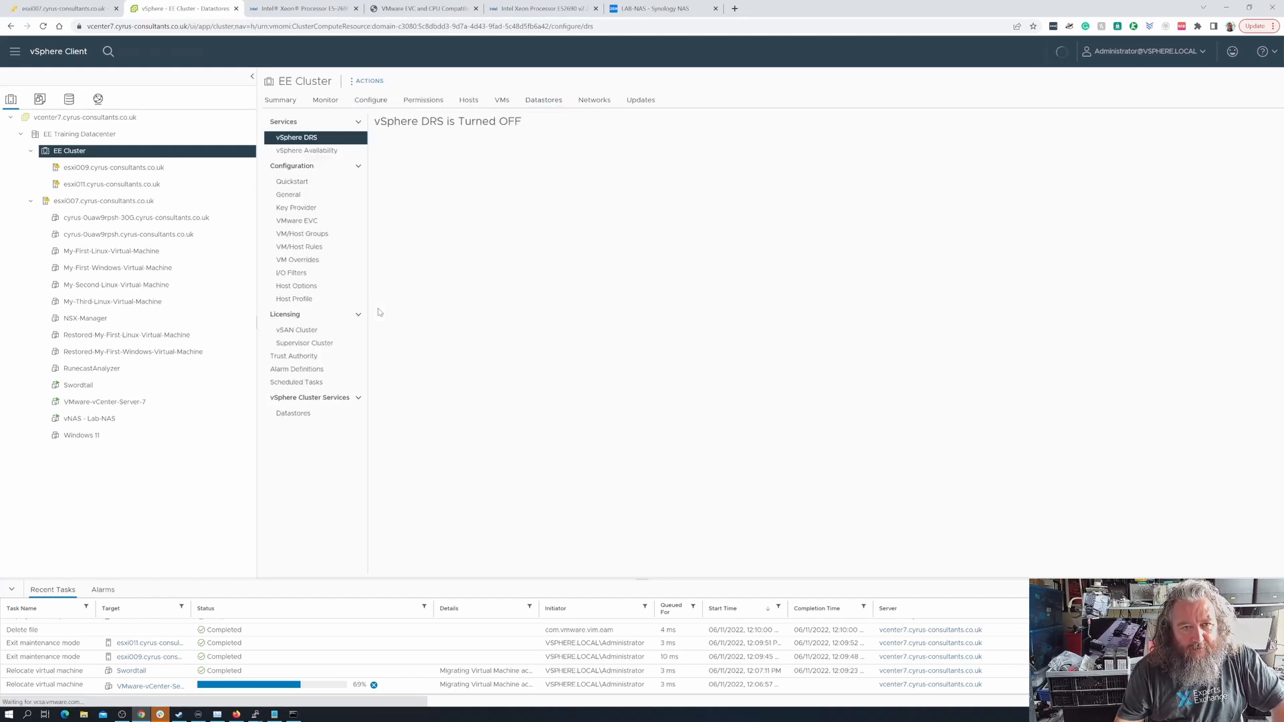
{"action": "left_click", "coordinate": [311, 223]}
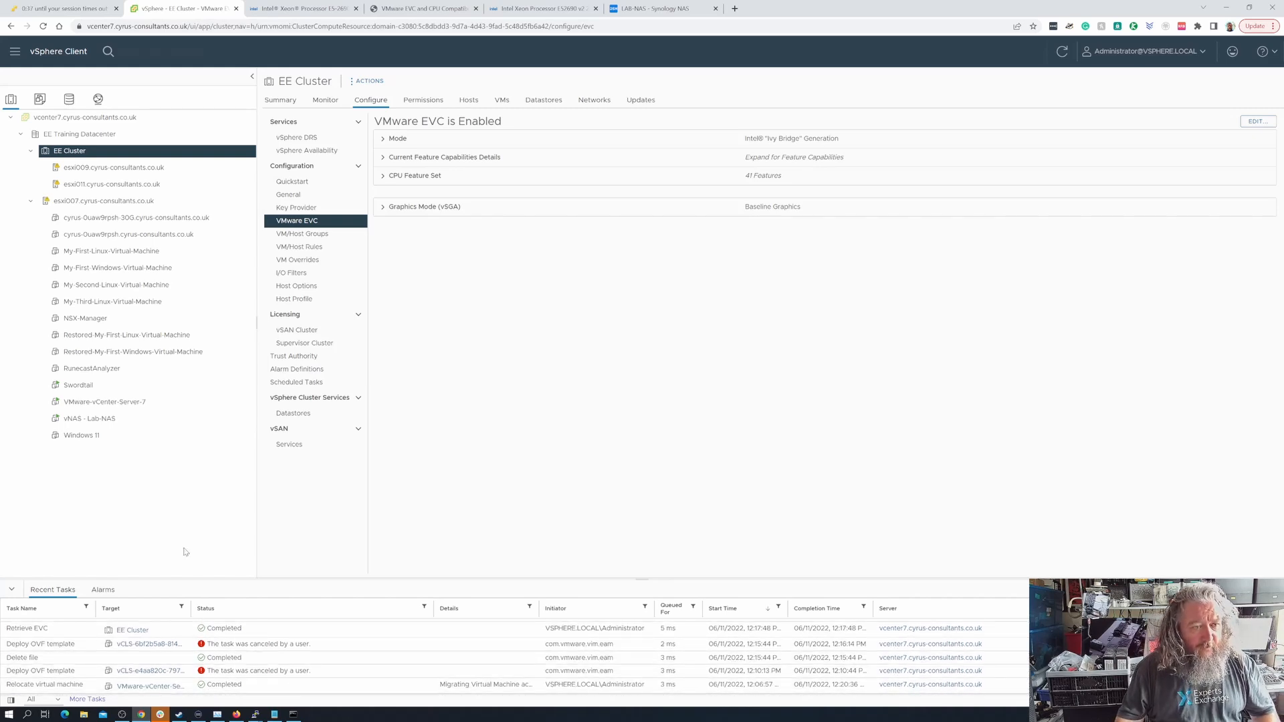
View the summary of the VMware-vCenter-Server-7 virtual machine
{"action": "left_click", "coordinate": [97, 402]}
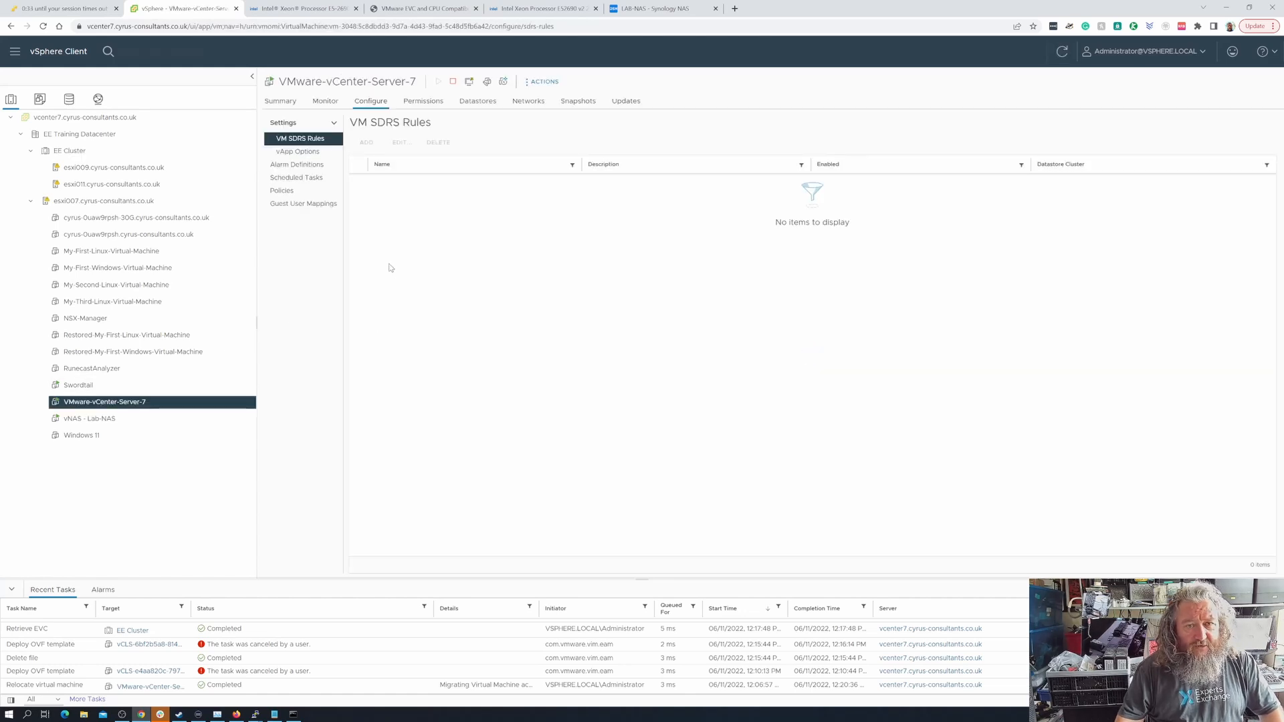
{"action": "left_click", "coordinate": [280, 103]}
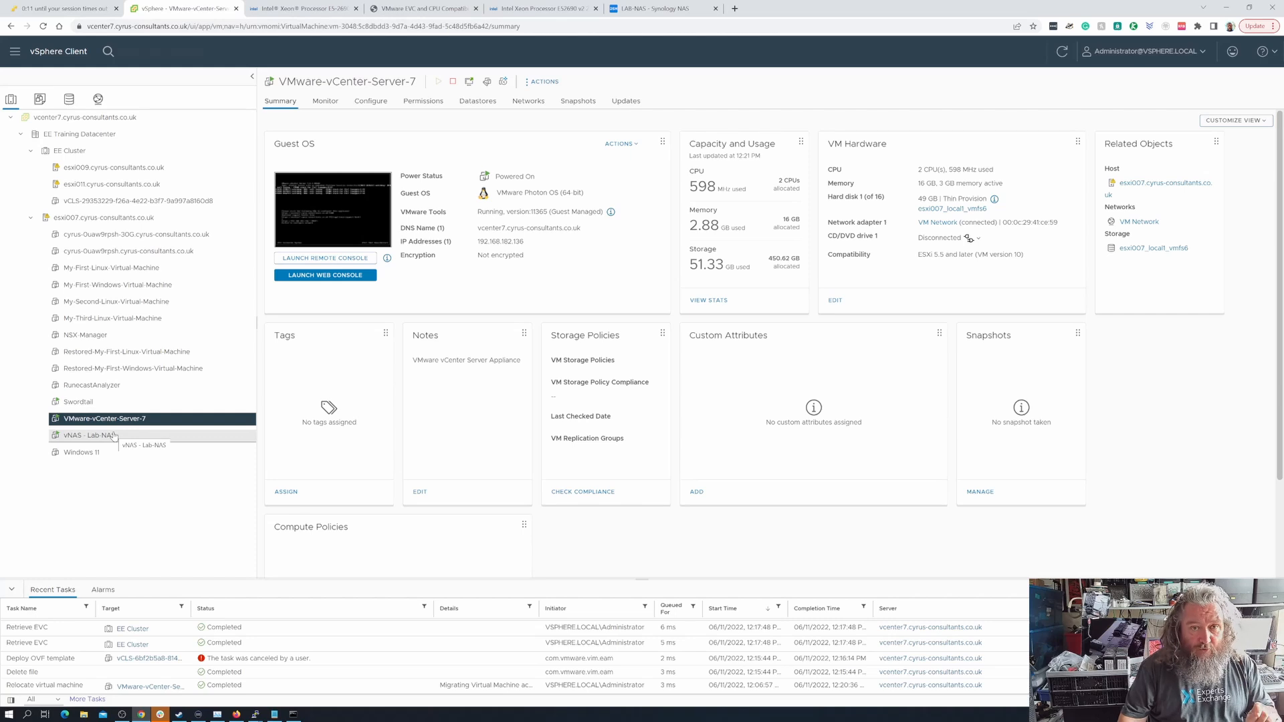
Switch to the LAB-NAS Synology web page and sign in as nas-admin with the account password
{"action": "left_click", "coordinate": [647, 8]}
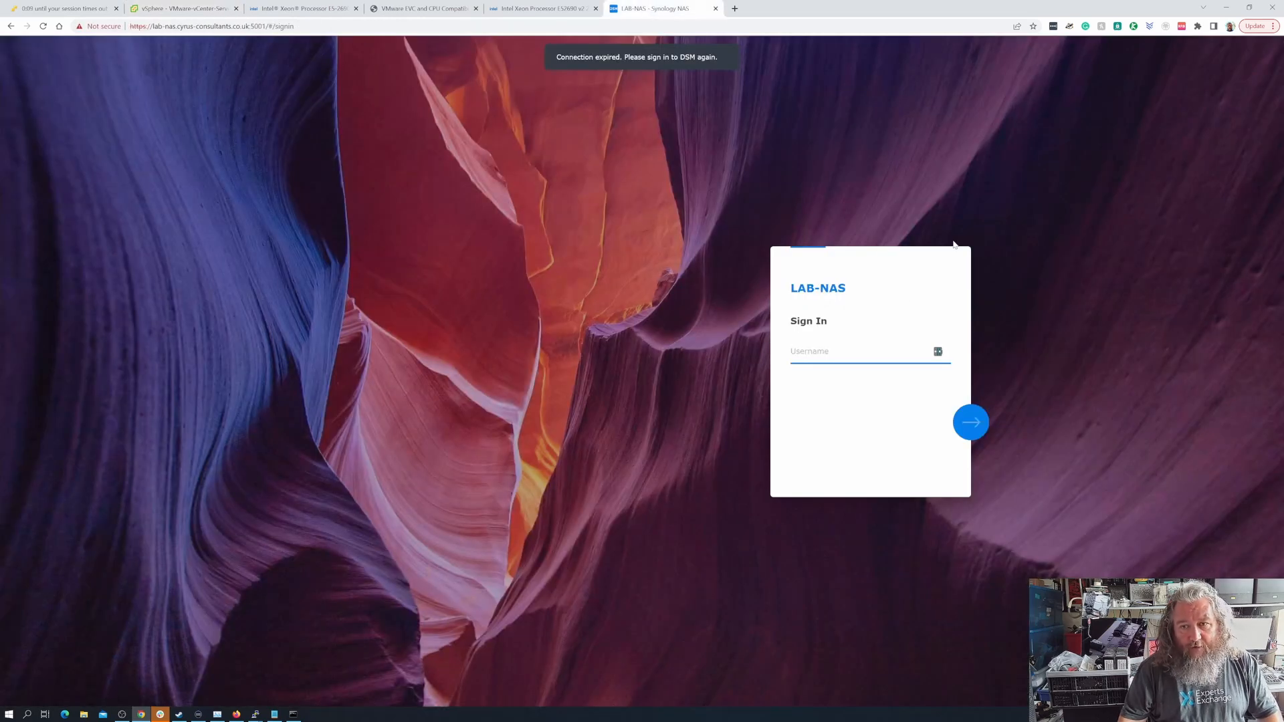
{"action": "left_click", "coordinate": [844, 356]}
{"action": "type", "text": "nas-"}
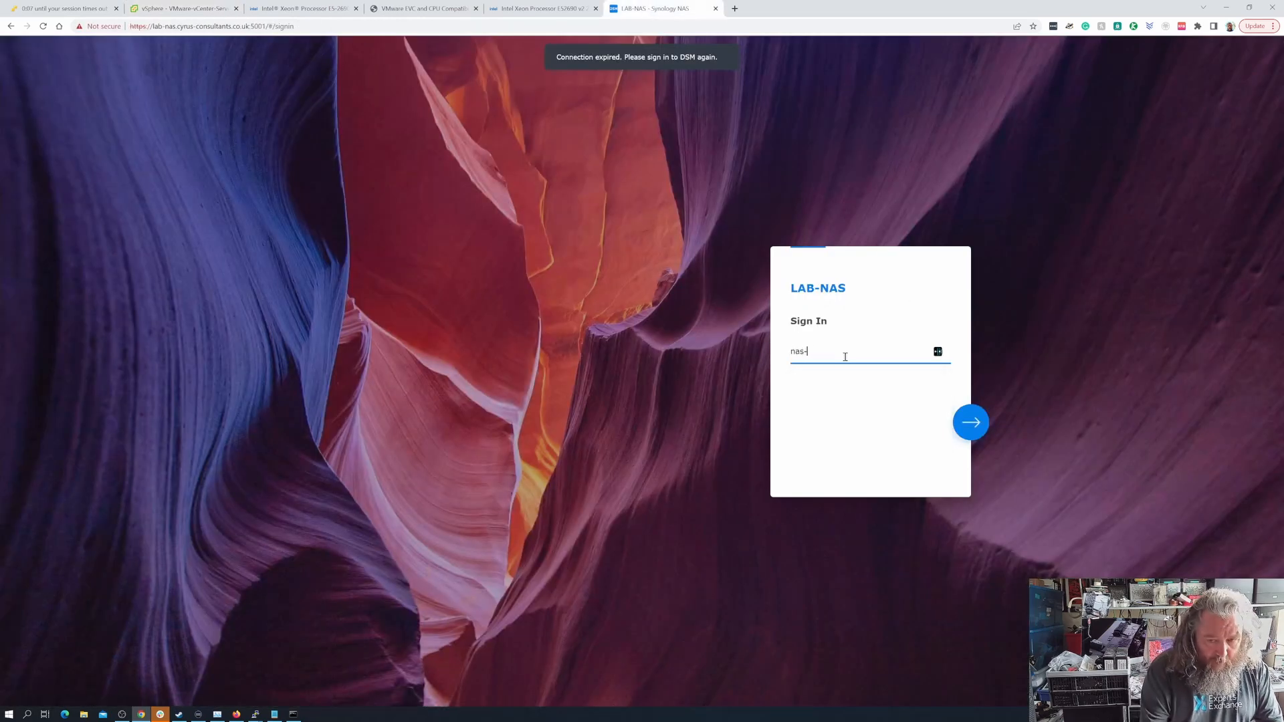
{"action": "type", "text": "admin"}
{"action": "left_click", "coordinate": [970, 422]}
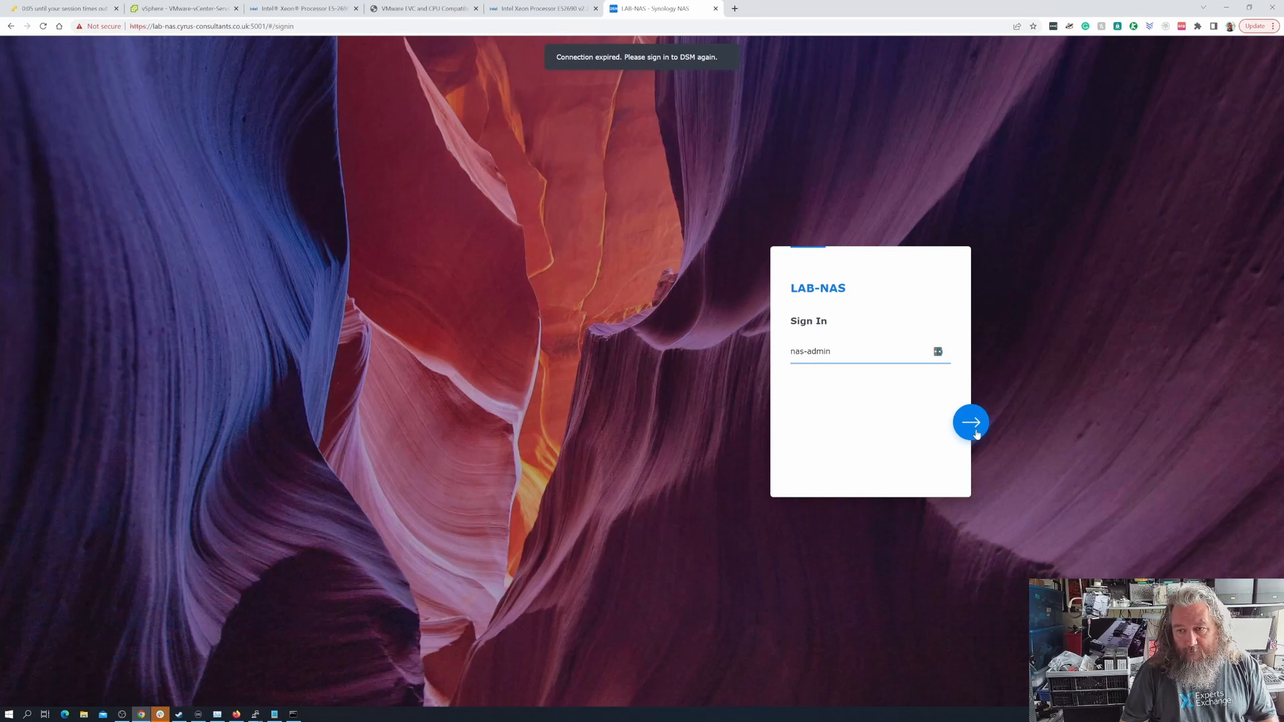
{"action": "left_click", "coordinate": [812, 356]}
{"action": "type", "text": "•"}
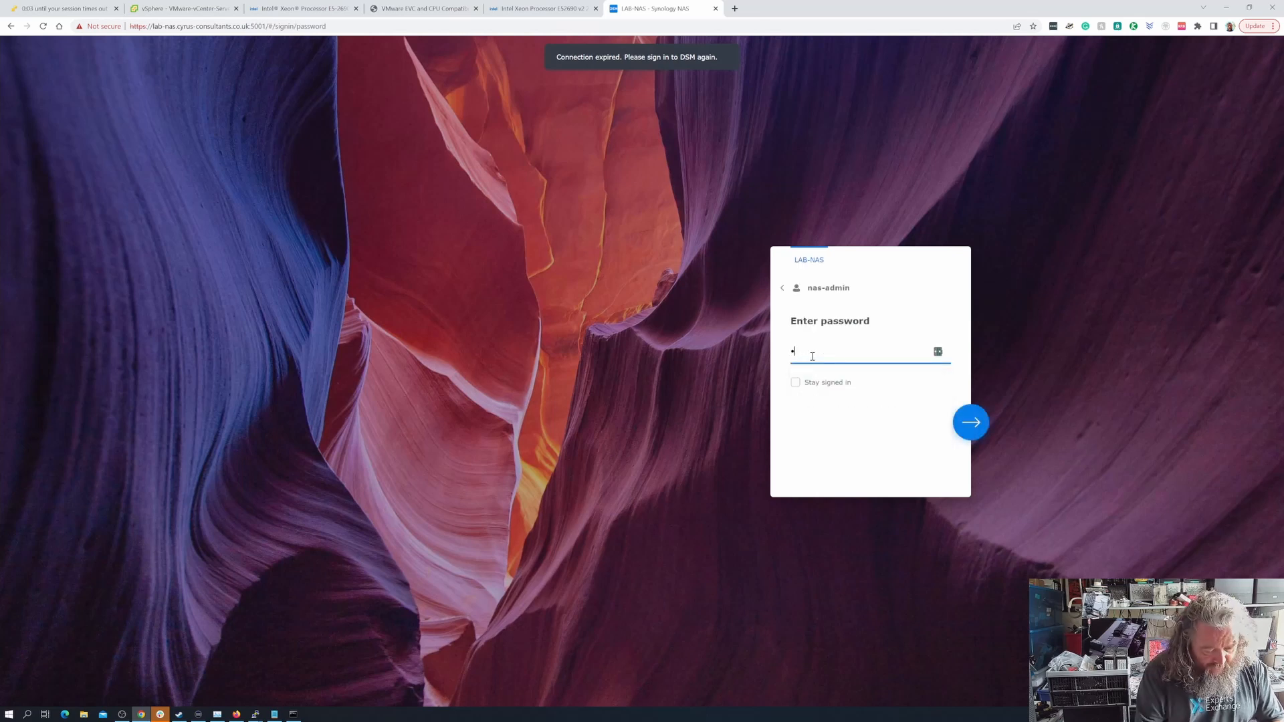
{"action": "type", "text": "•••••••••••••"}
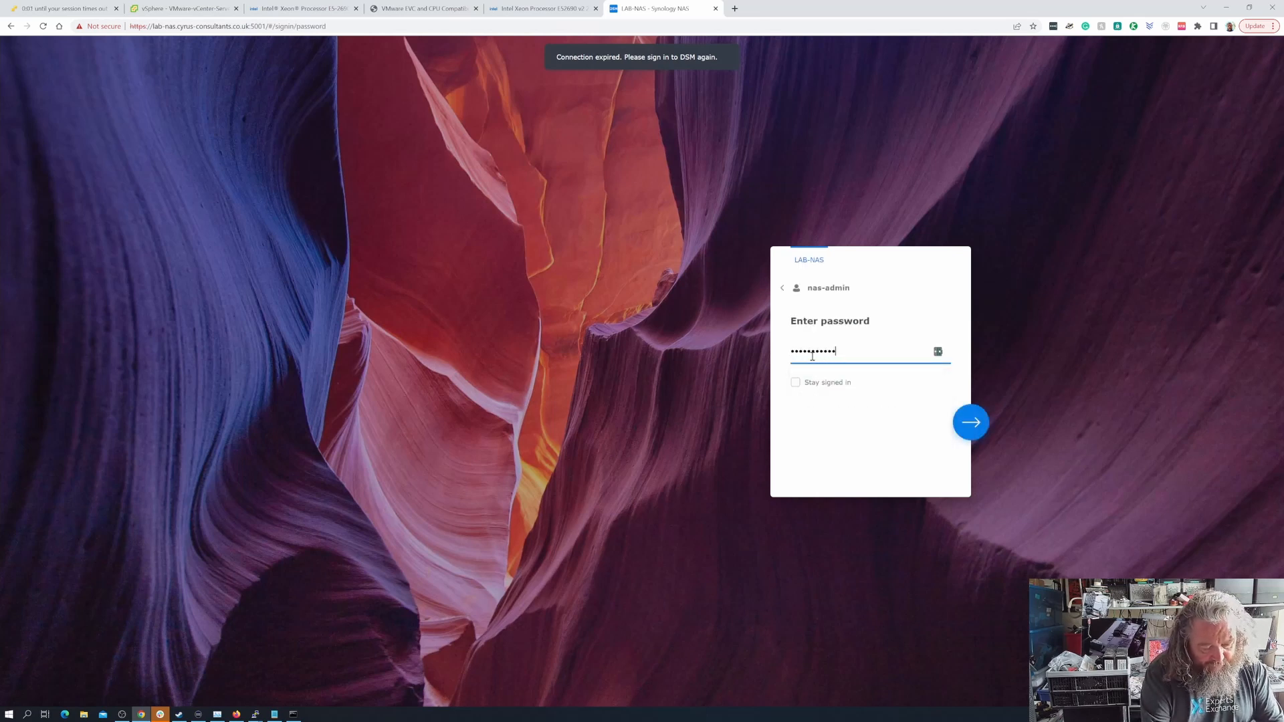
{"action": "left_click", "coordinate": [975, 425]}
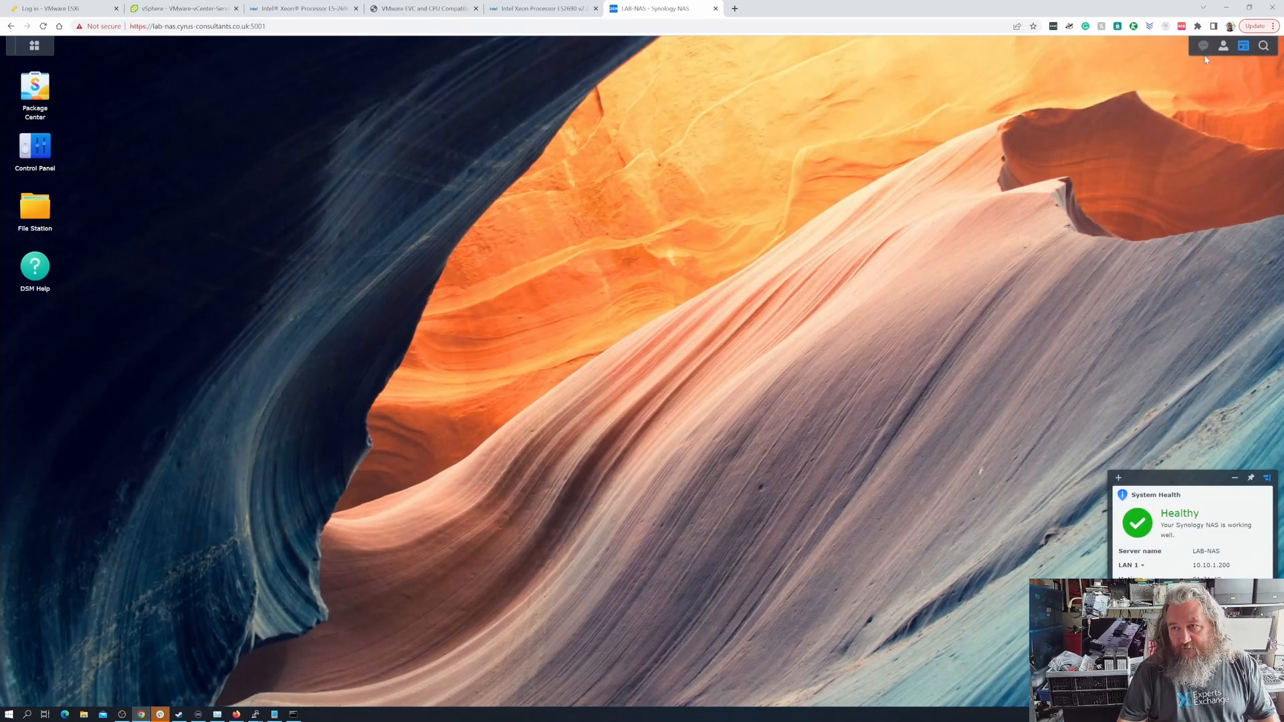
Shut down the LAB-NAS Synology system and confirm the shutdown
{"action": "left_click", "coordinate": [1223, 46]}
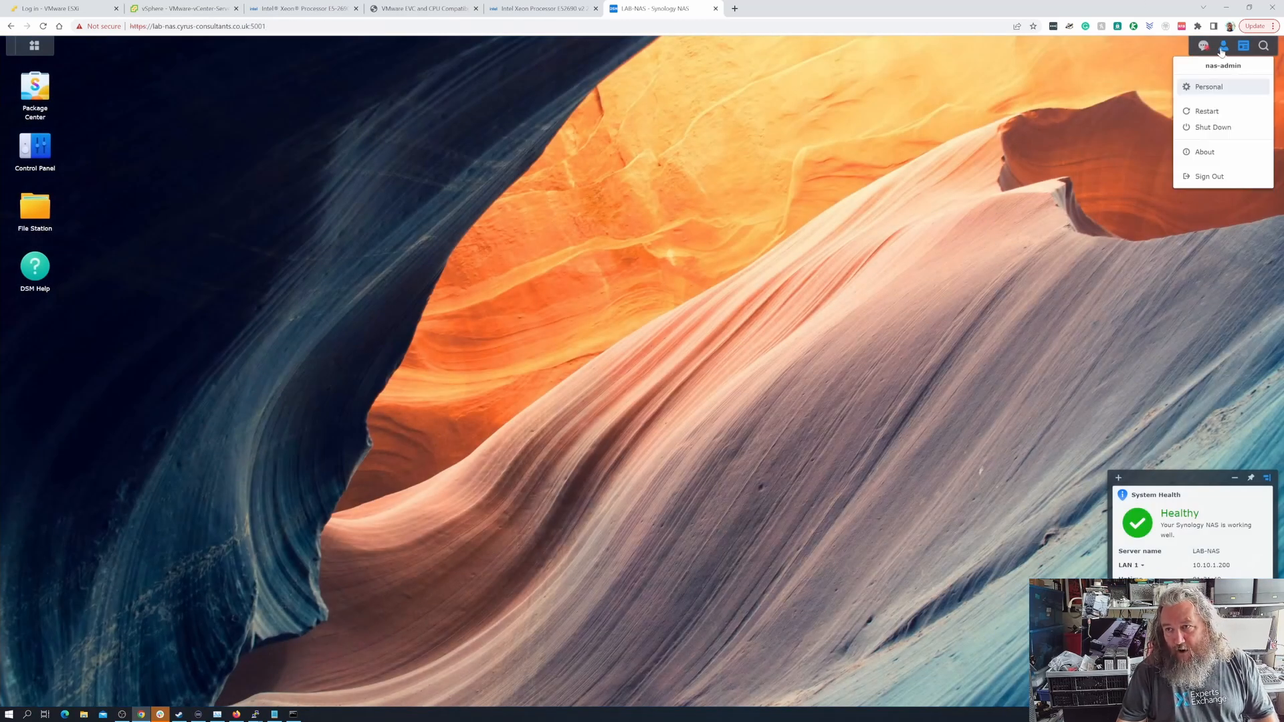
{"action": "left_click", "coordinate": [1216, 128]}
{"action": "left_click", "coordinate": [719, 385]}
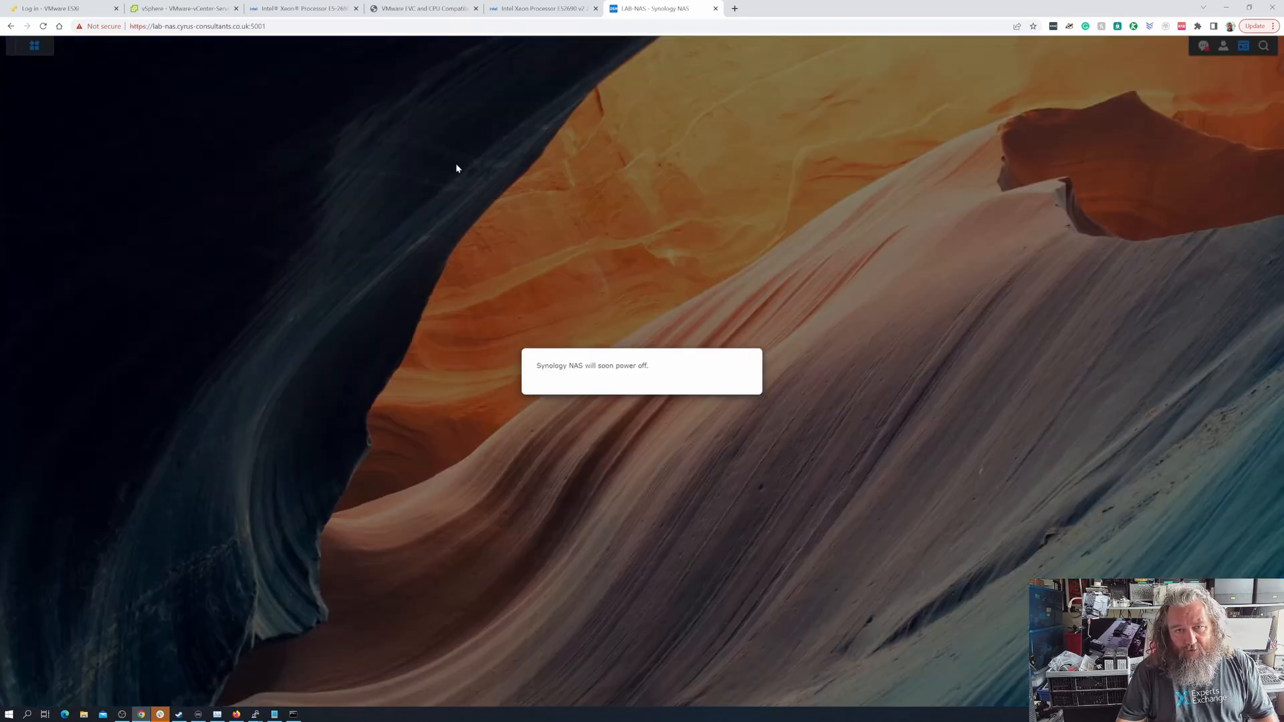
Switch back to the vSphere Client, view the vNAS - Lab-NAS virtual machine's summary and refresh it repeatedly to check its power status
{"action": "left_click", "coordinate": [187, 9]}
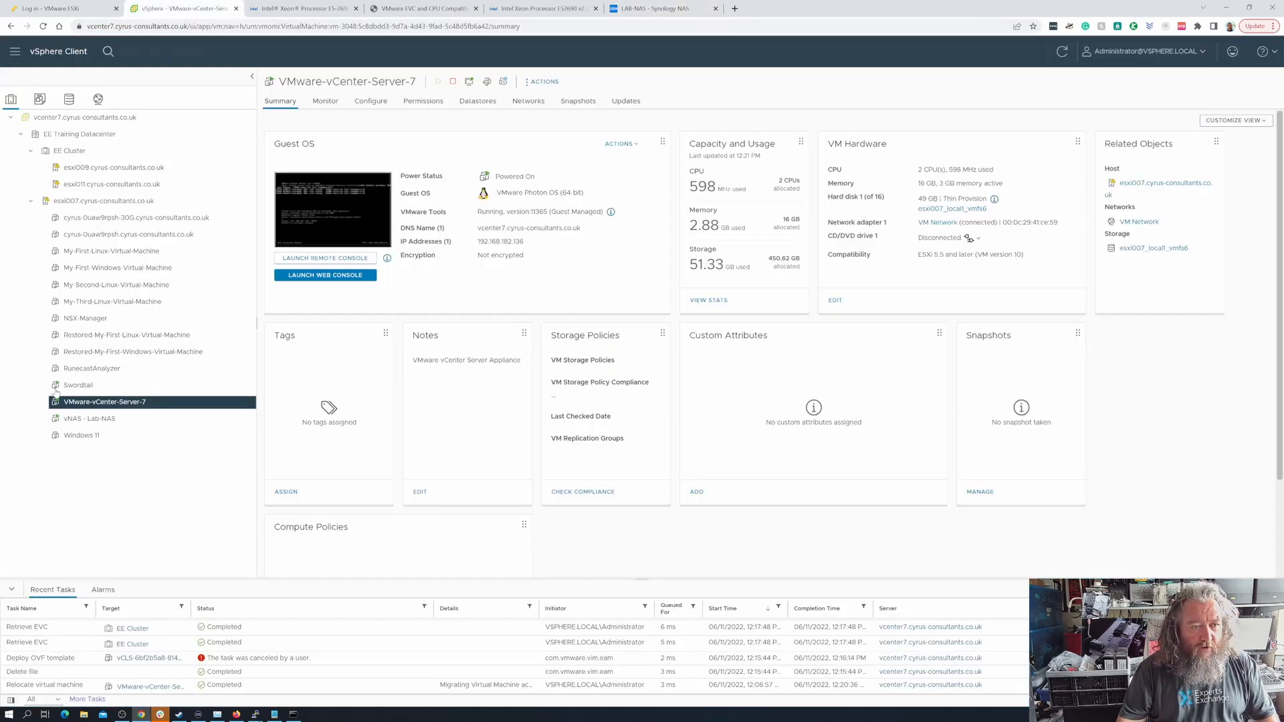
{"action": "left_click", "coordinate": [89, 419]}
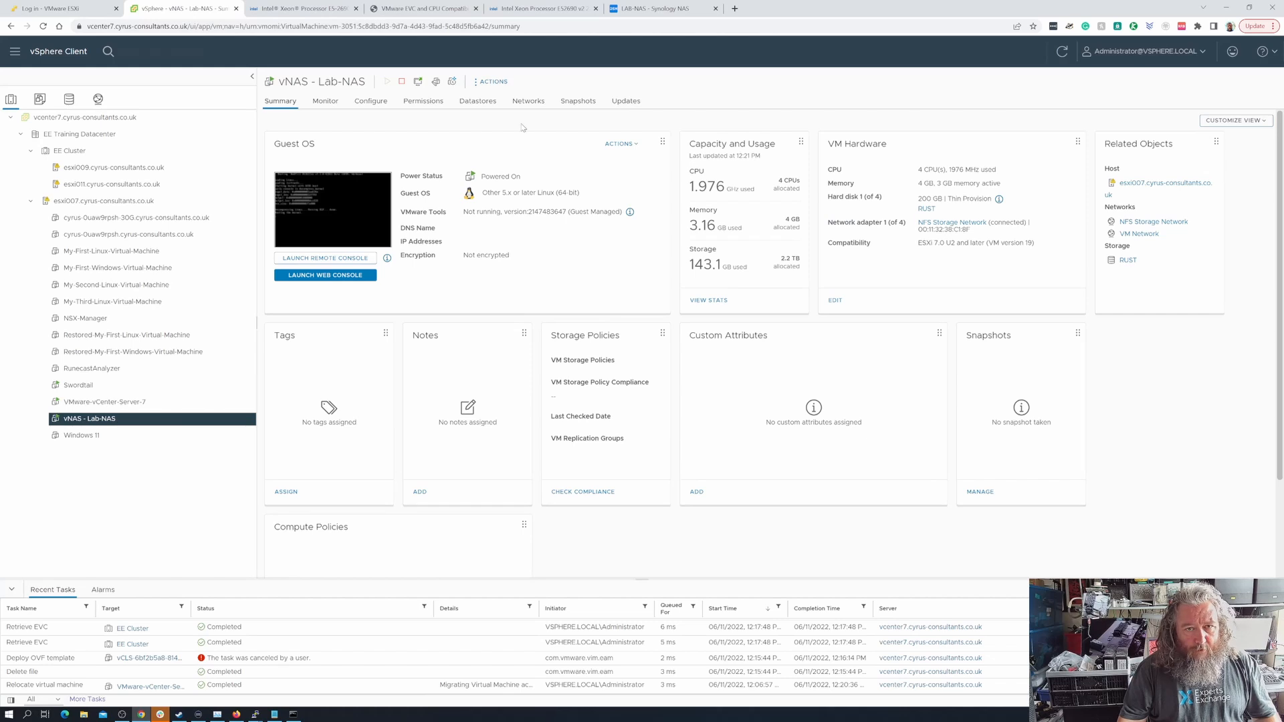
{"action": "left_click", "coordinate": [1060, 52]}
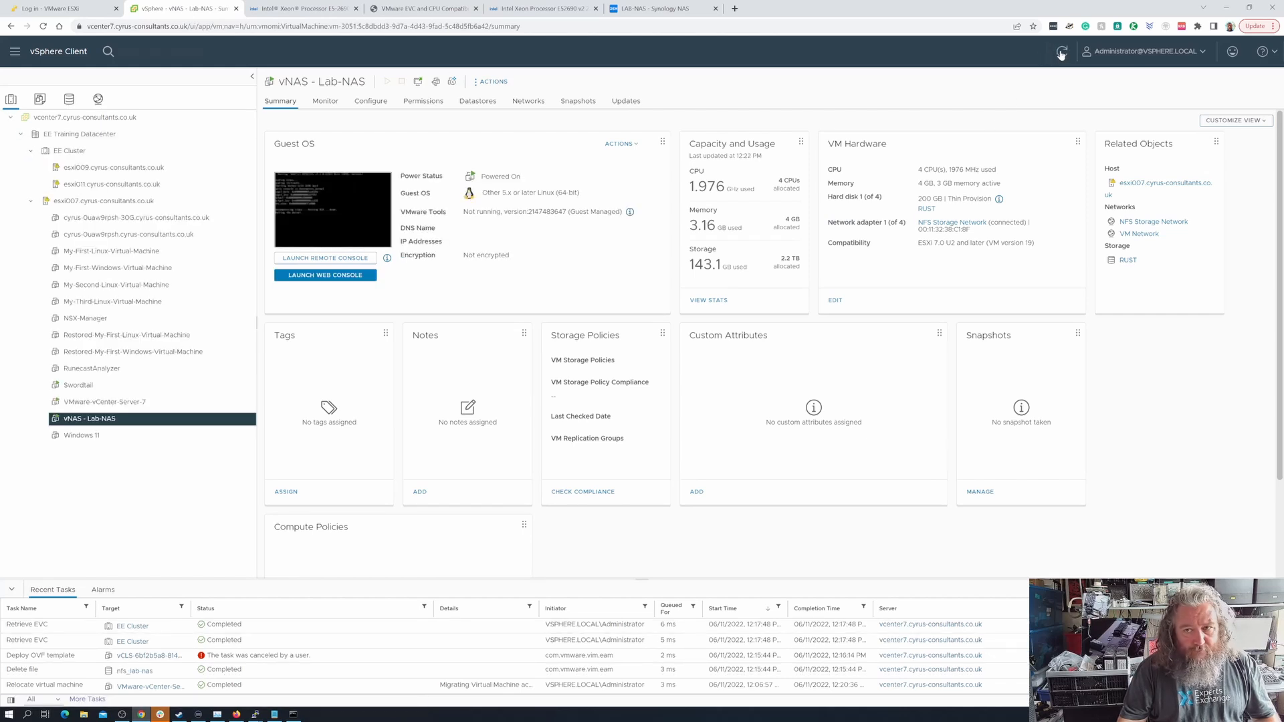
{"action": "left_click", "coordinate": [1060, 52]}
{"action": "left_click", "coordinate": [1060, 52]}
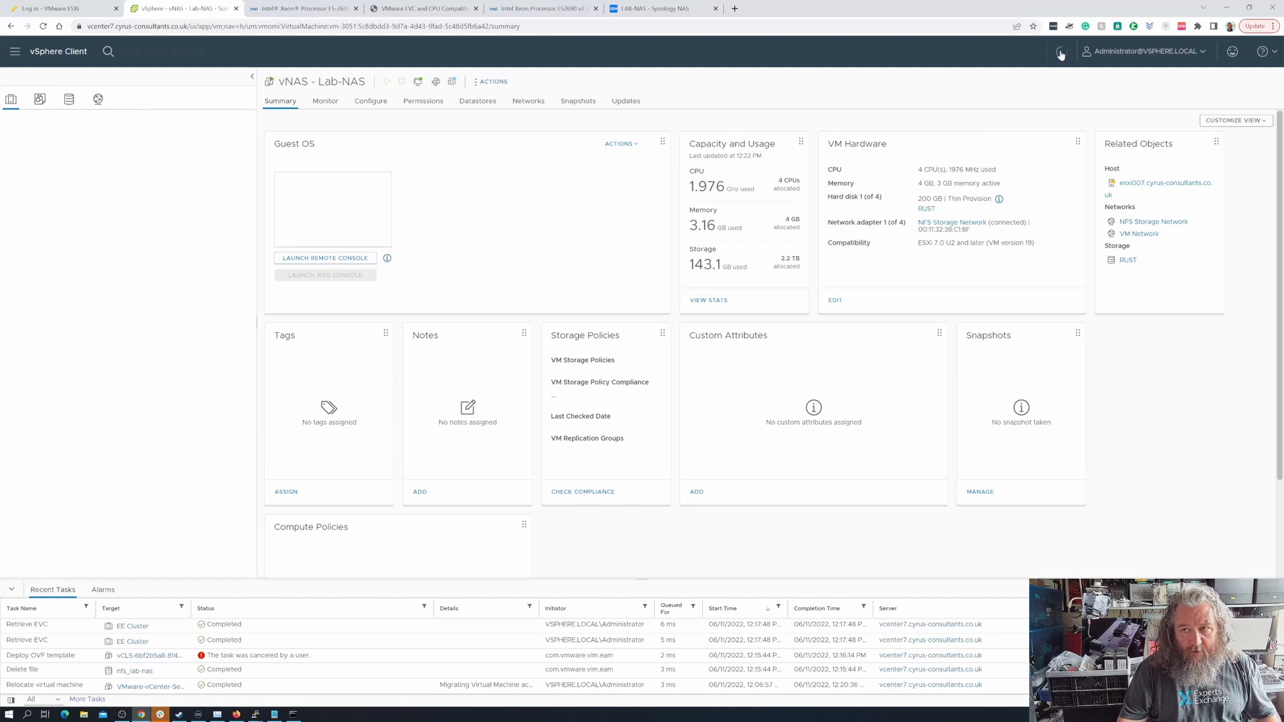
{"action": "left_click", "coordinate": [1061, 53]}
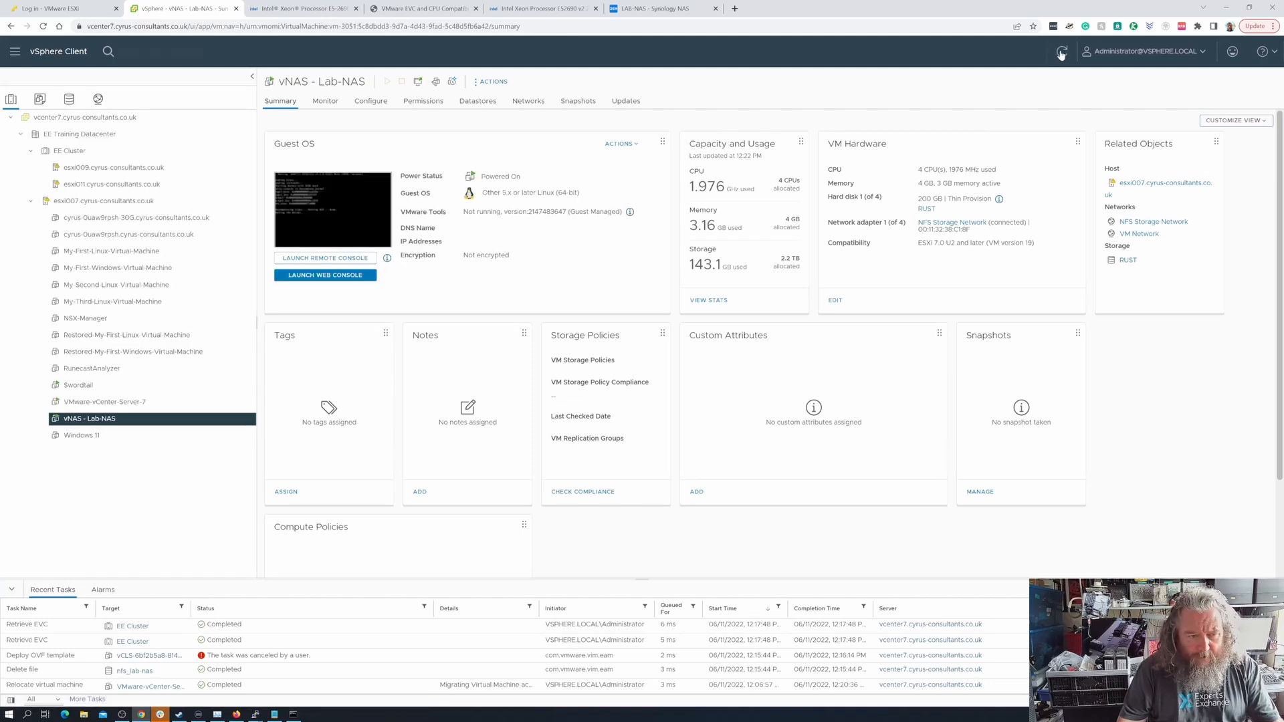
{"action": "left_click", "coordinate": [1060, 53]}
{"action": "left_click", "coordinate": [1060, 53]}
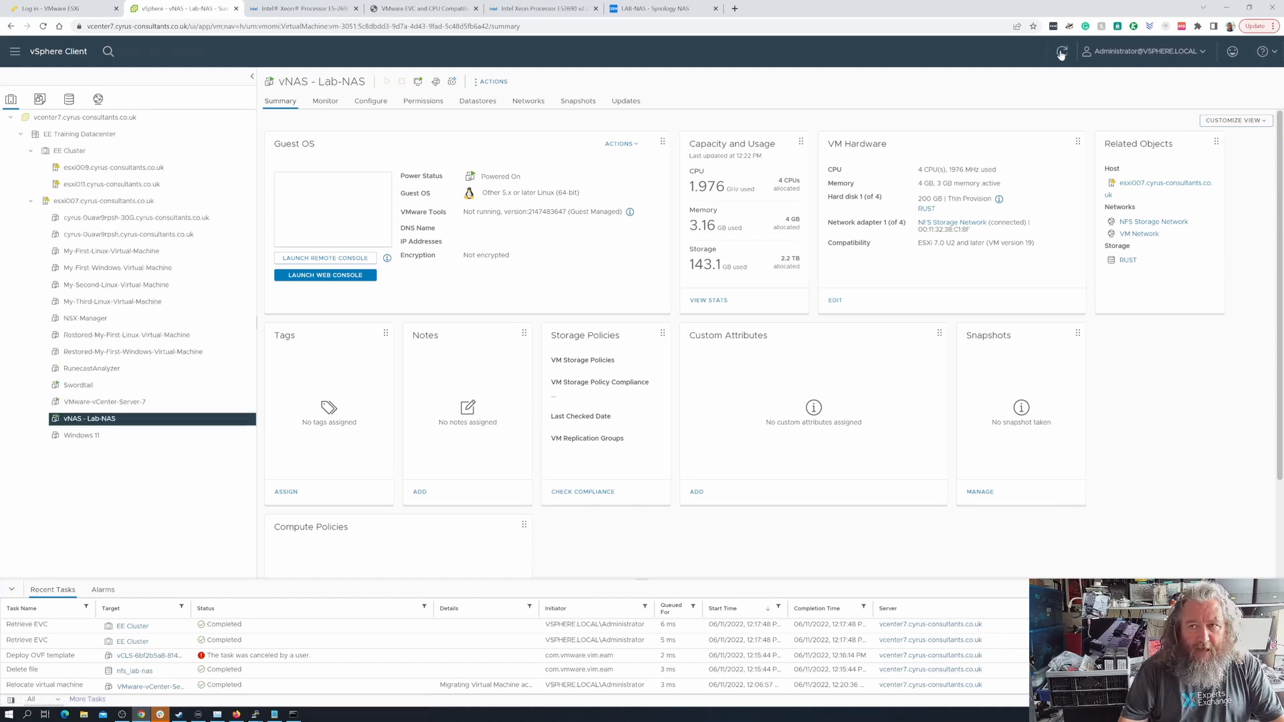
{"action": "left_click", "coordinate": [1060, 53]}
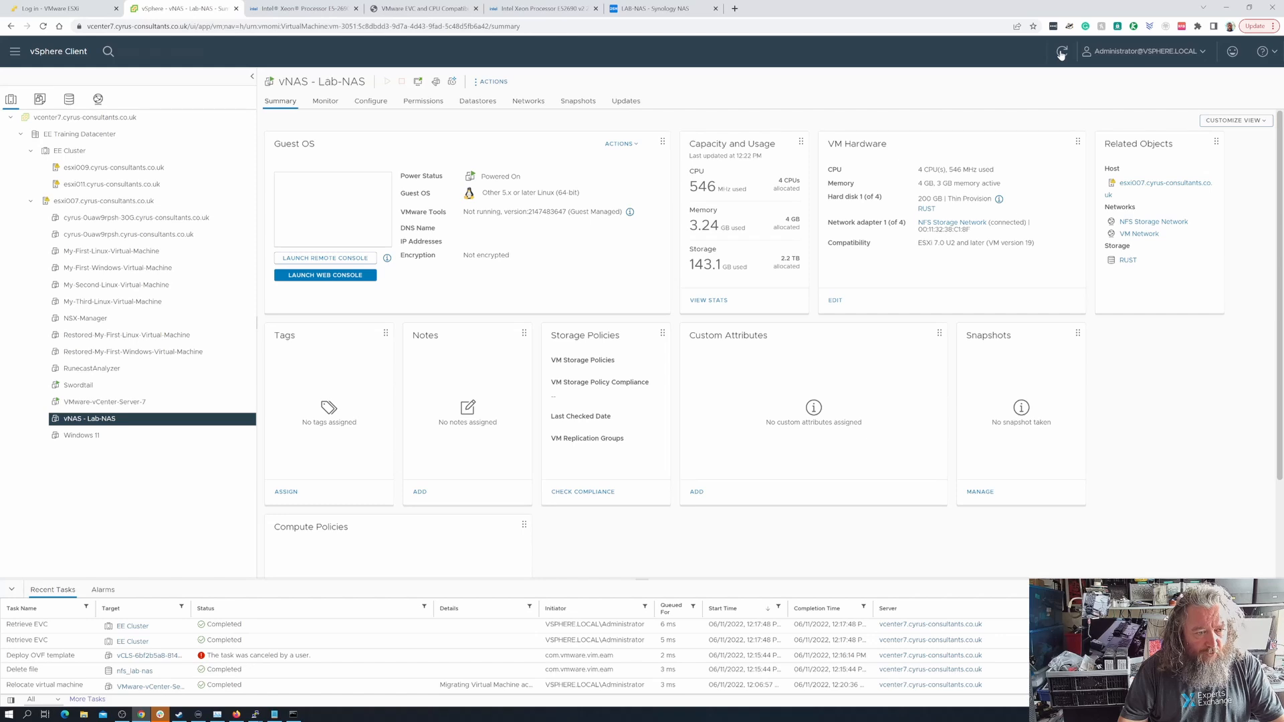
{"action": "left_click", "coordinate": [1061, 53]}
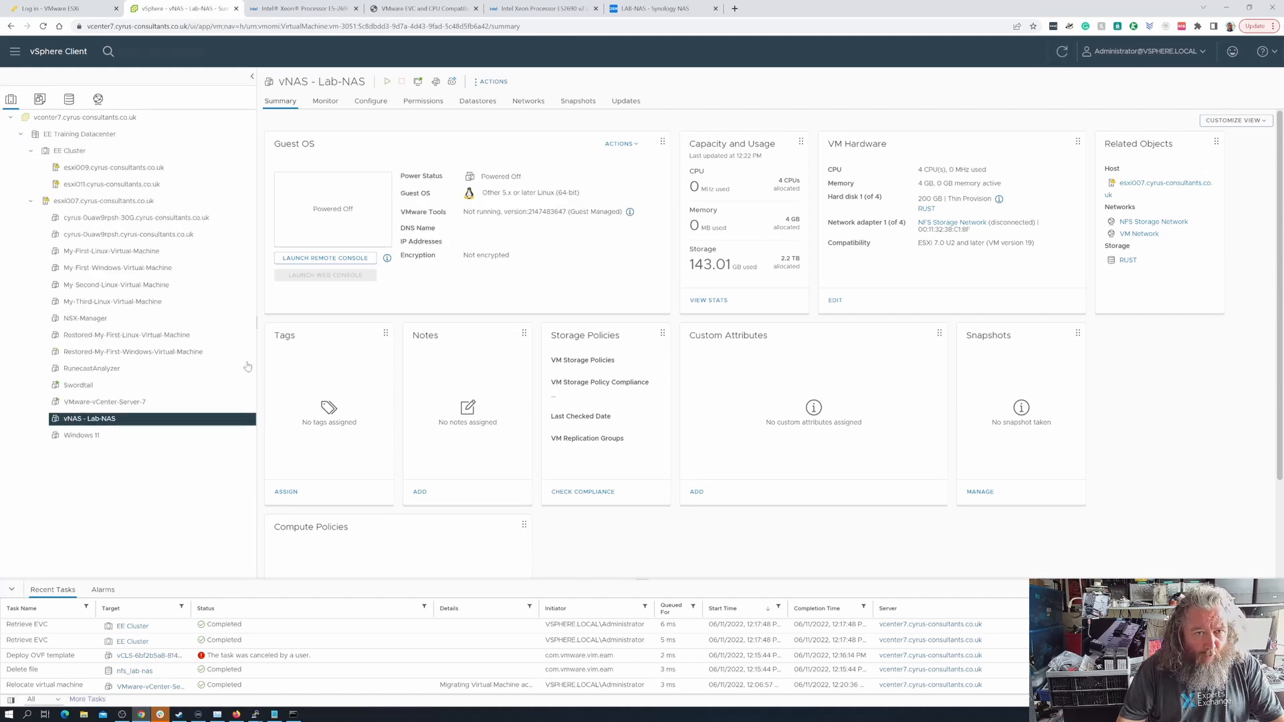
Enable VMware EVC for Intel hosts on the vNAS - Lab-NAS virtual machine with CPU mode Intel "Ivy Bridge" Generation
{"action": "left_click", "coordinate": [496, 87]}
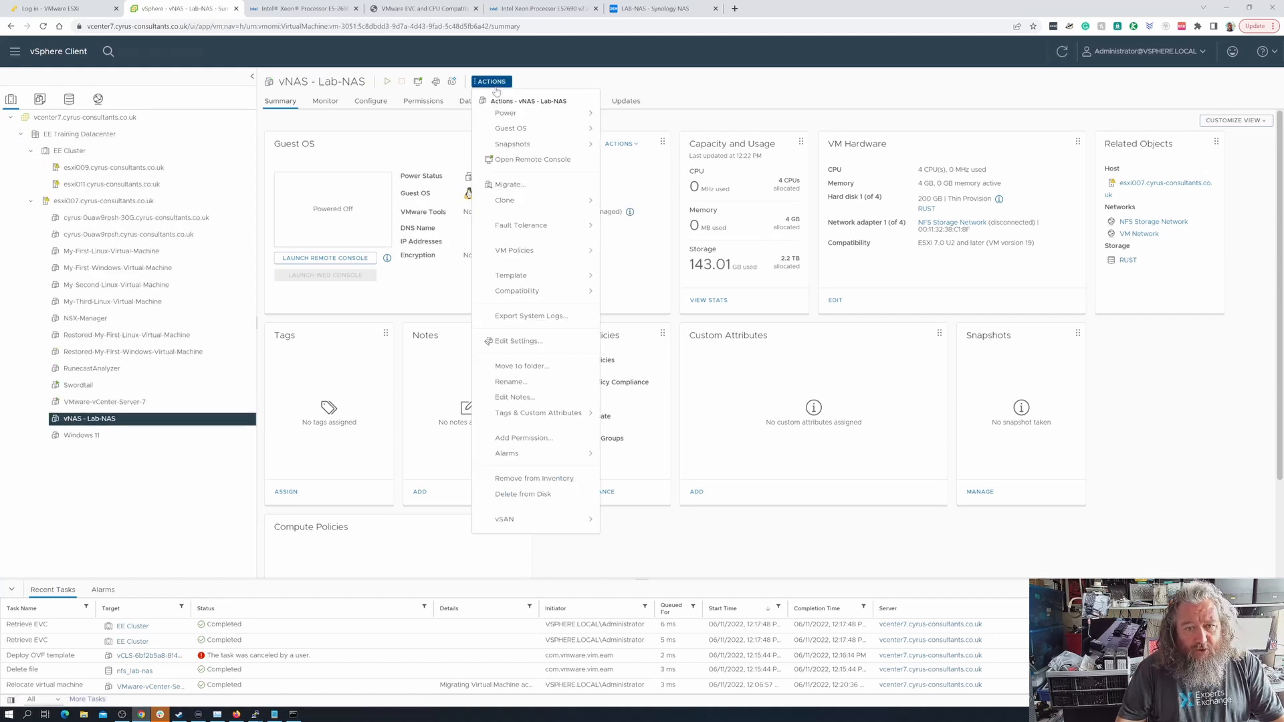
{"action": "left_click", "coordinate": [634, 80]}
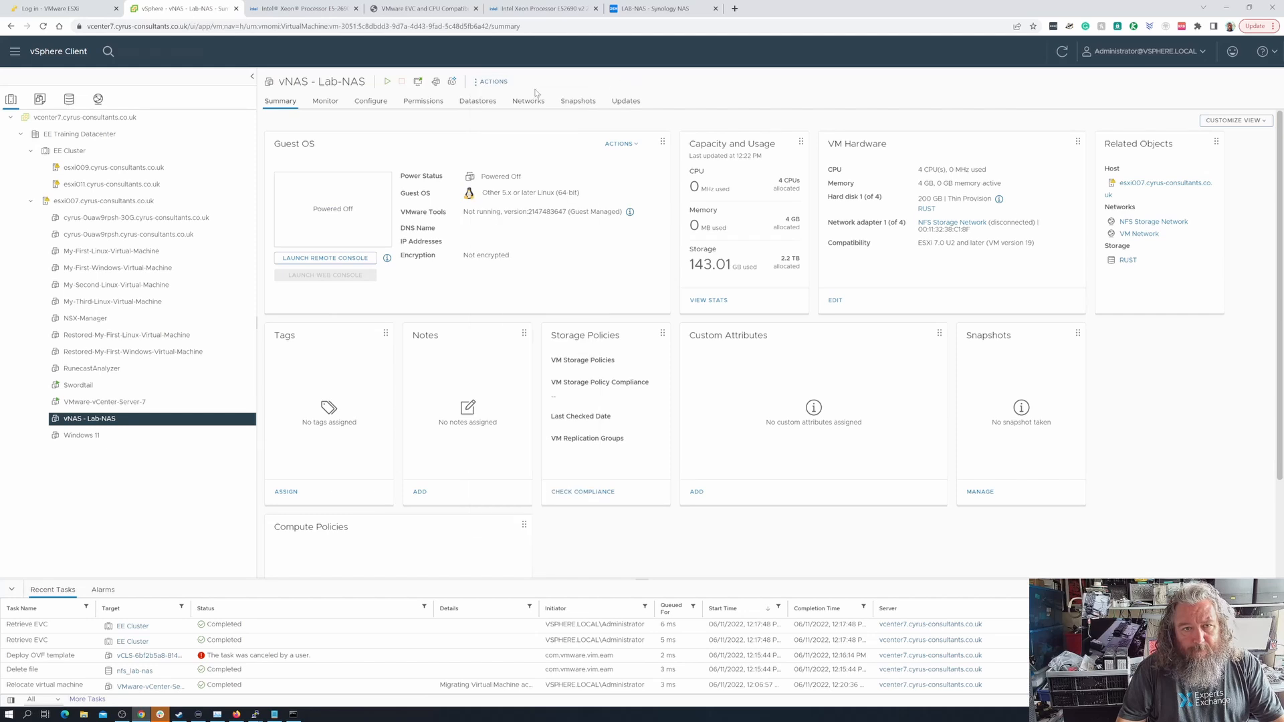
{"action": "left_click", "coordinate": [371, 100]}
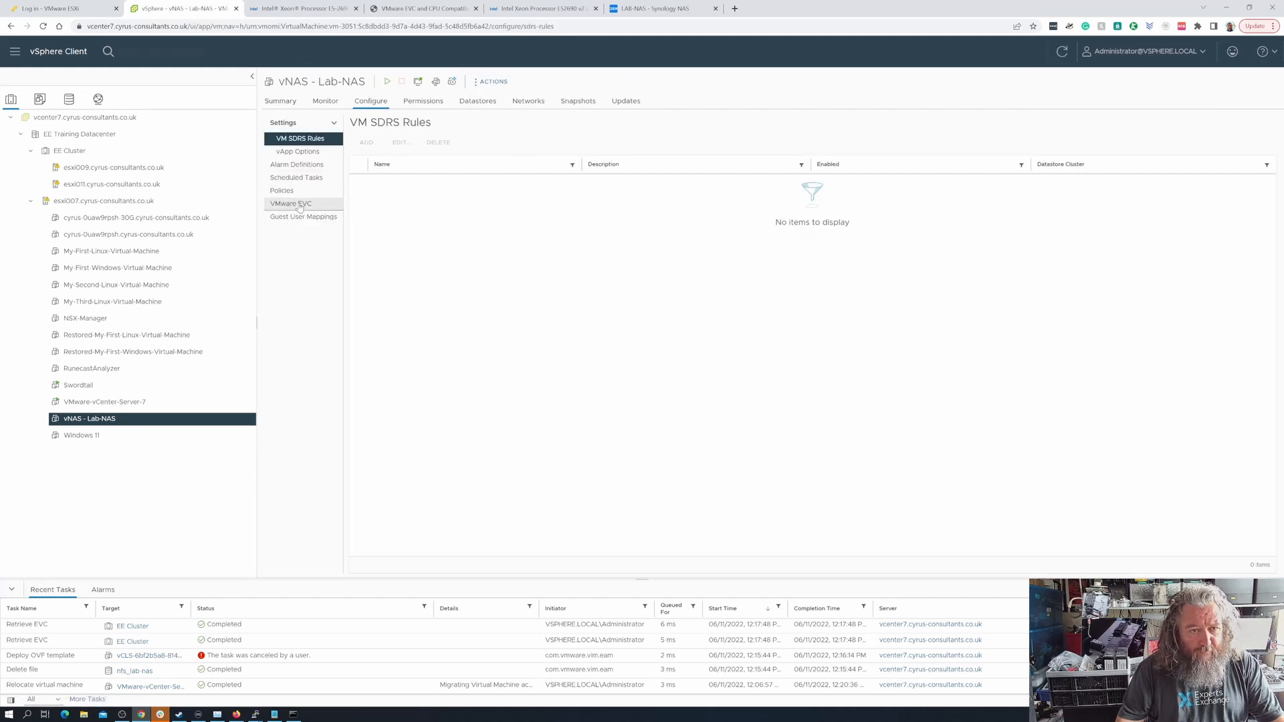
{"action": "left_click", "coordinate": [300, 203]}
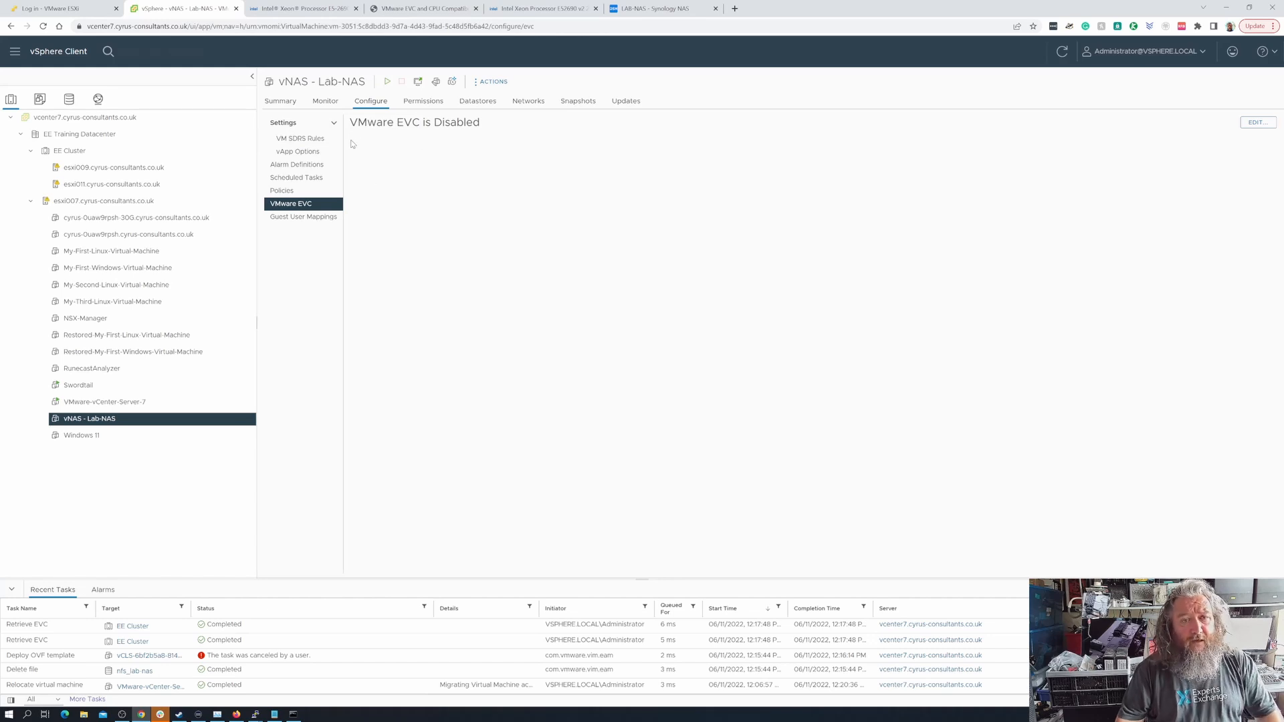
{"action": "left_click", "coordinate": [1256, 124]}
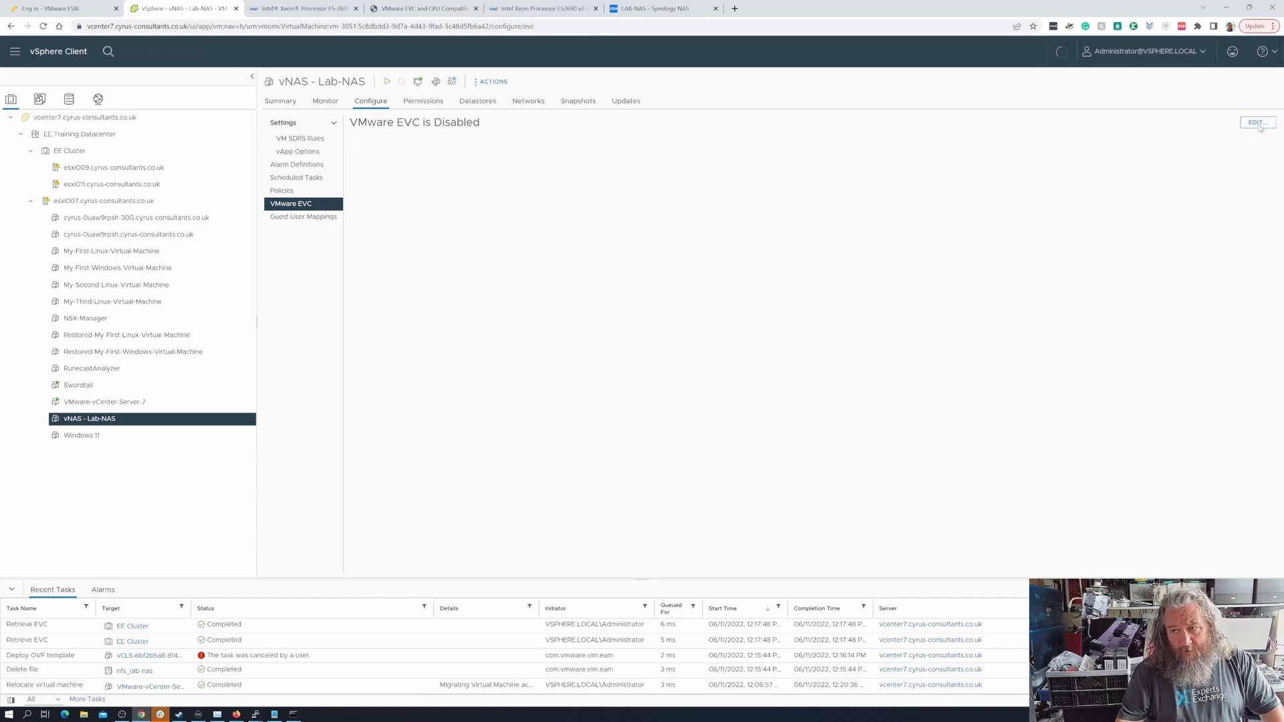
{"action": "left_click", "coordinate": [636, 357]}
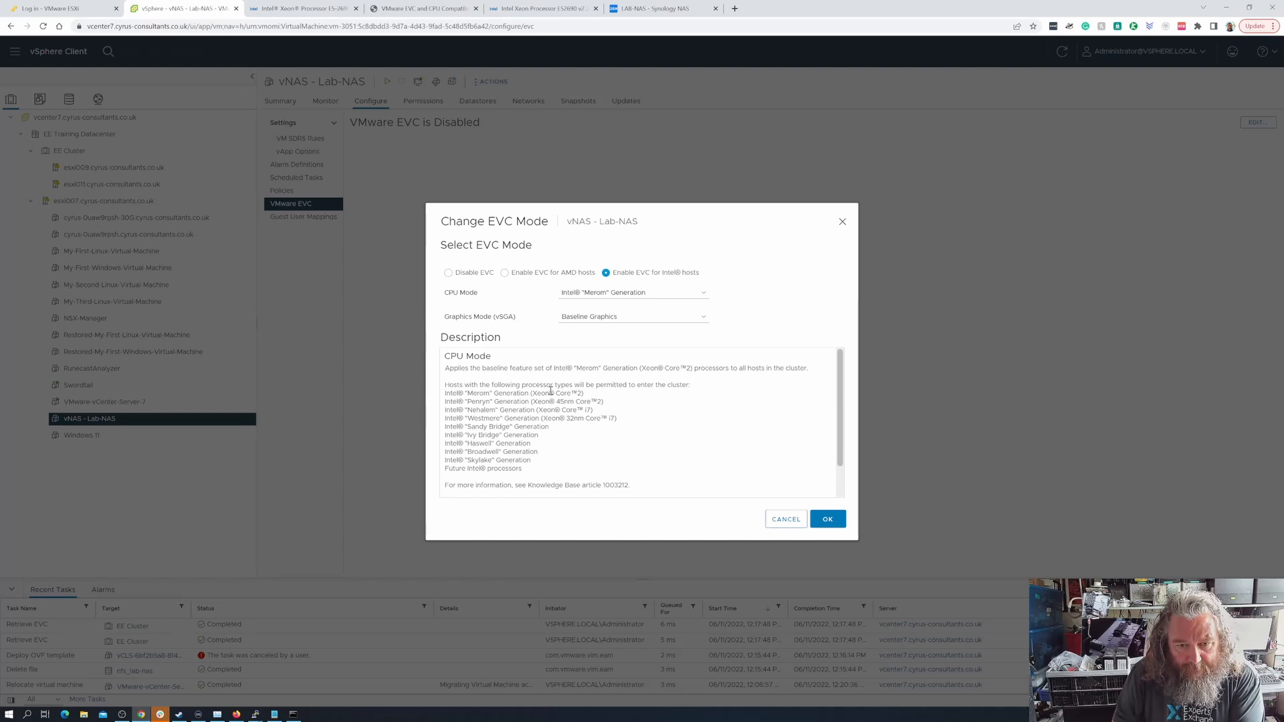
{"action": "left_click", "coordinate": [692, 296]}
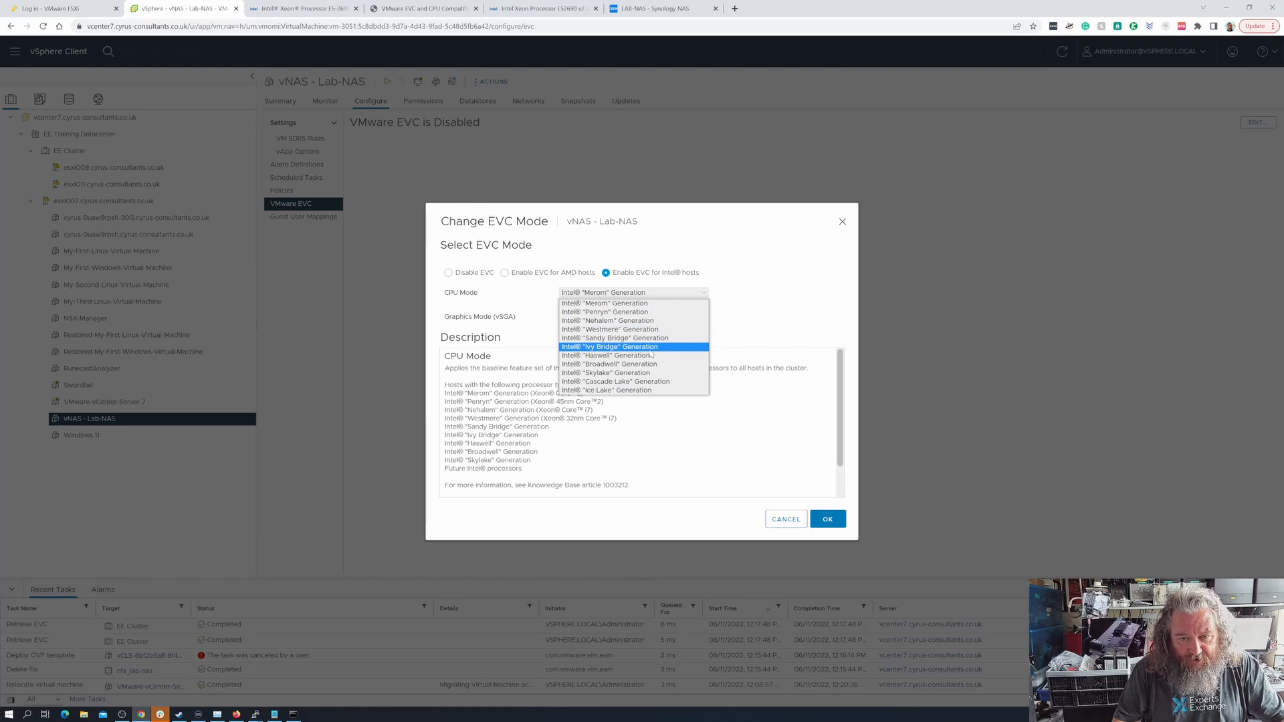
{"action": "left_click", "coordinate": [600, 348]}
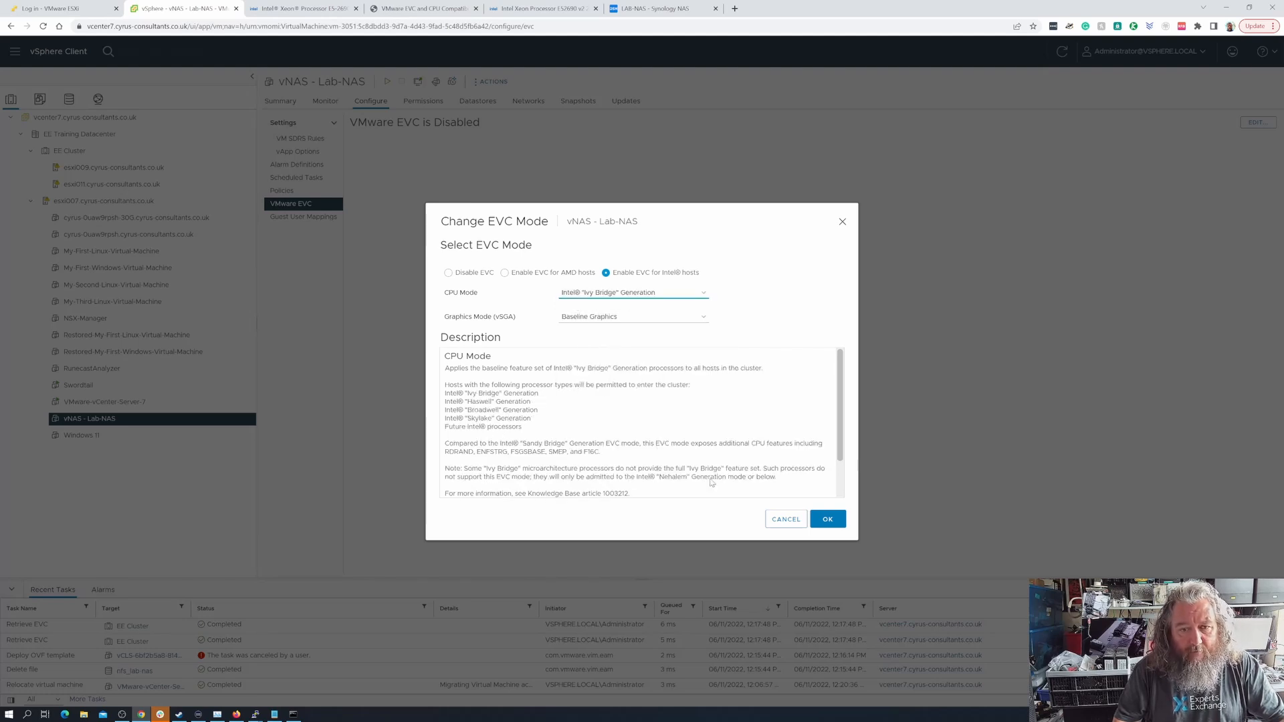
{"action": "left_click", "coordinate": [831, 521]}
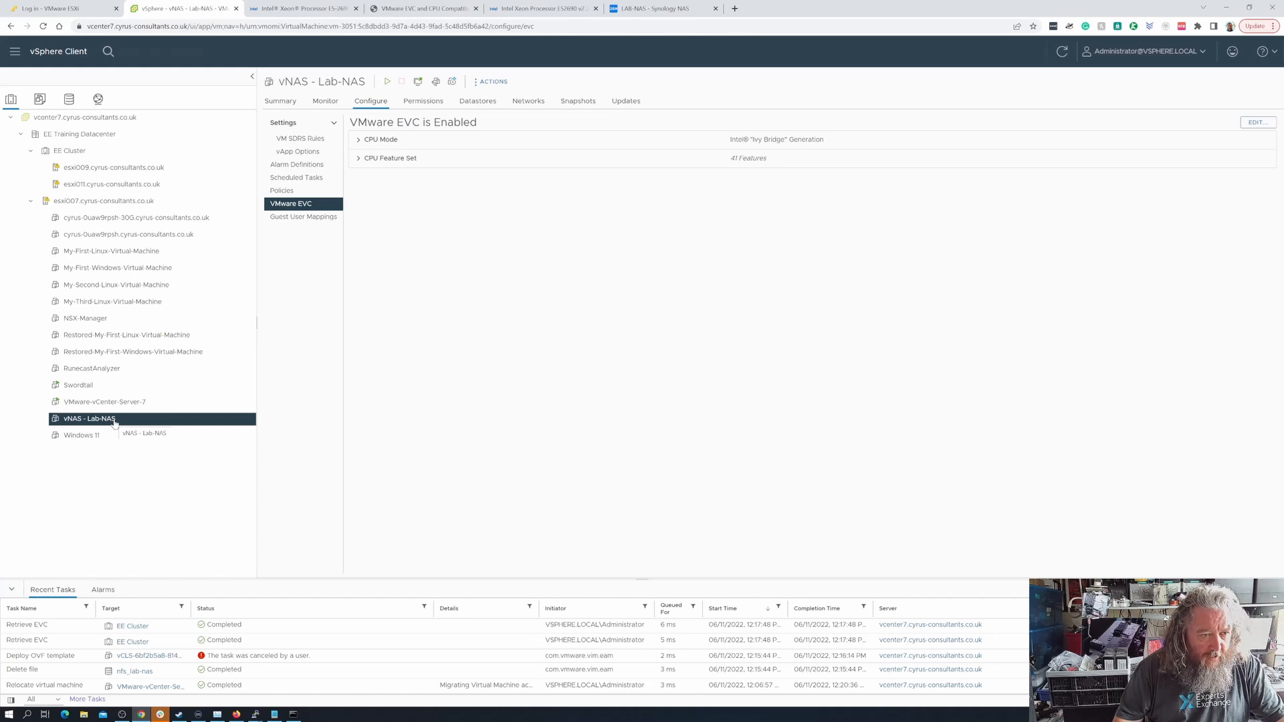
Power on the vNAS - Lab-NAS virtual machine and reload the LAB-NAS Synology web page
{"action": "left_click", "coordinate": [386, 83]}
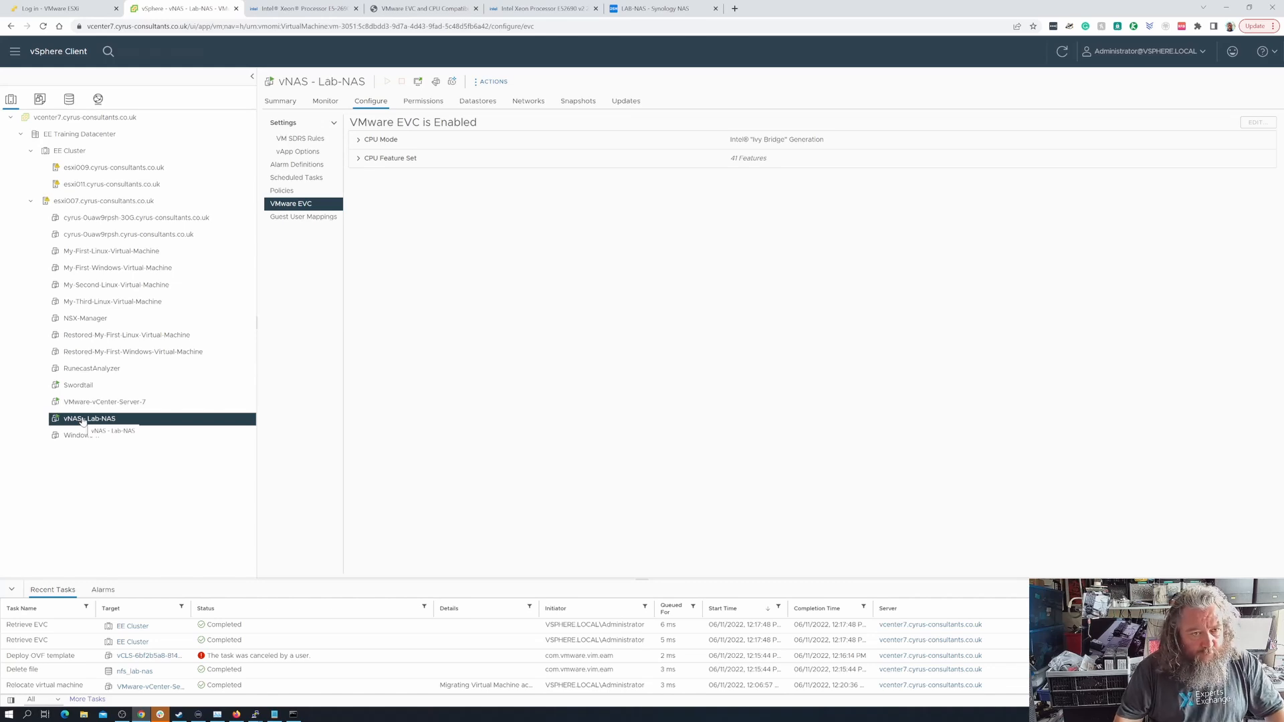
{"action": "left_click", "coordinate": [280, 101]}
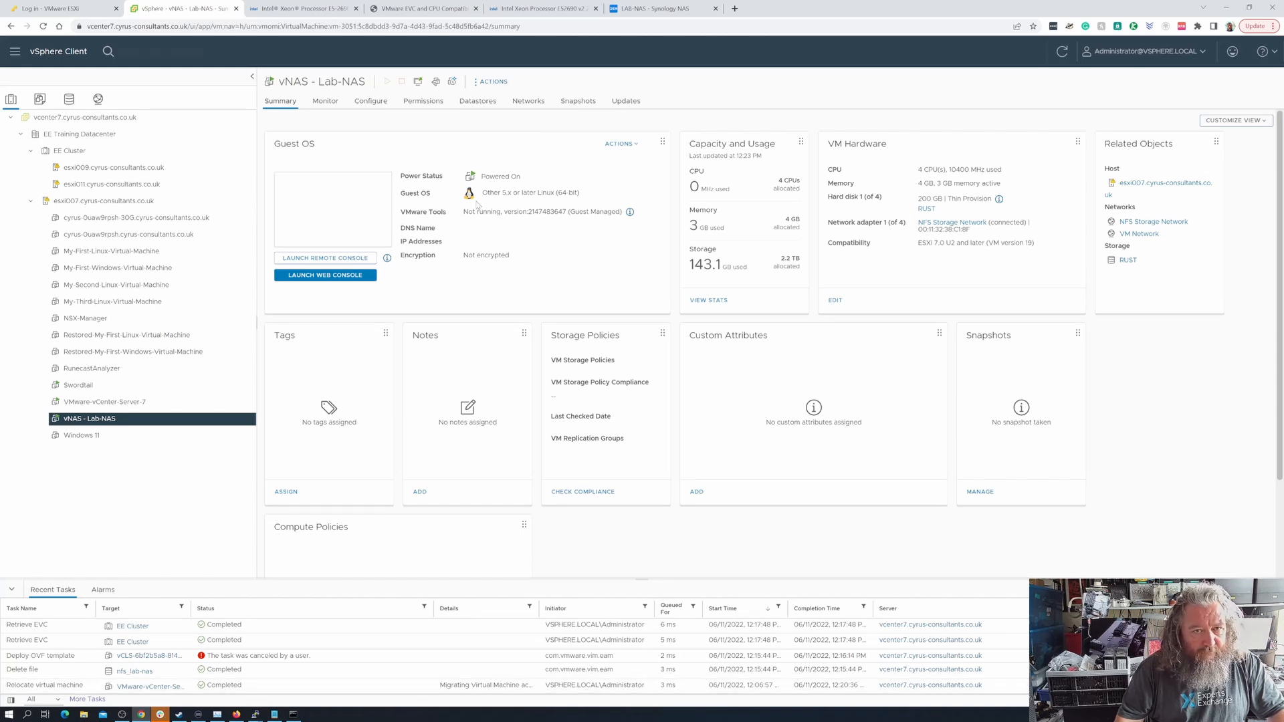
{"action": "left_click", "coordinate": [659, 12]}
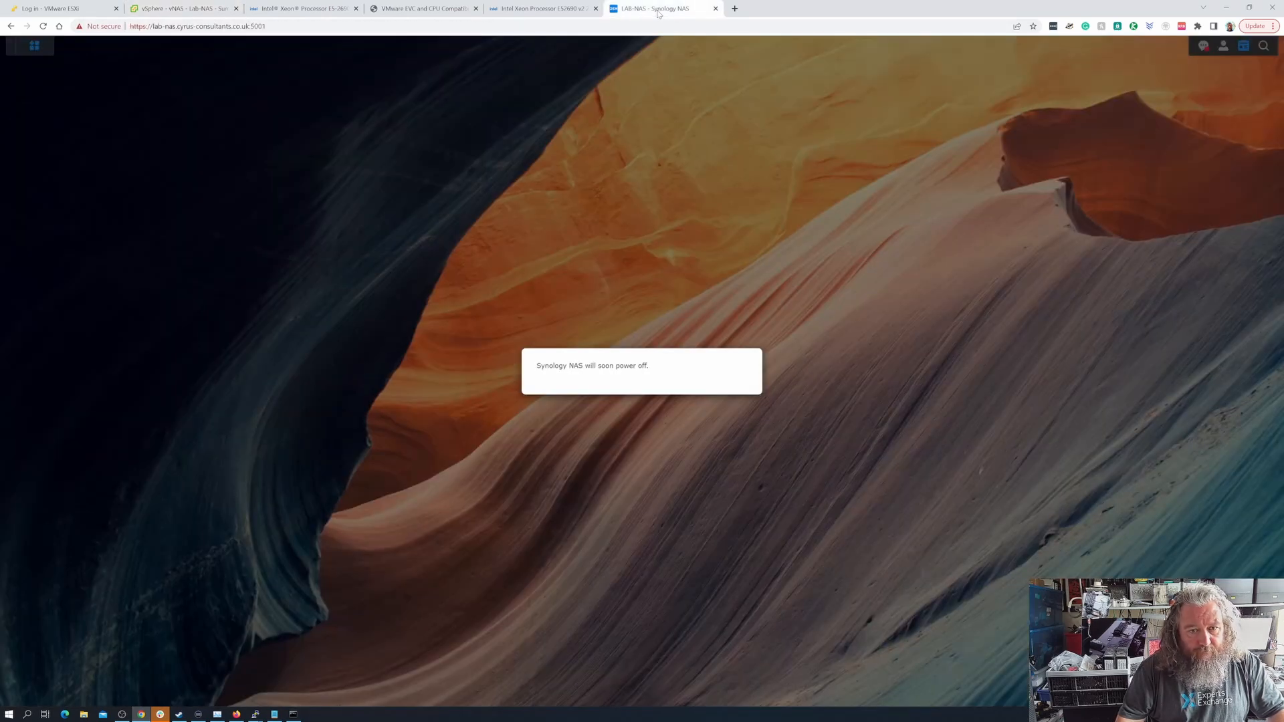
{"action": "left_click", "coordinate": [43, 26]}
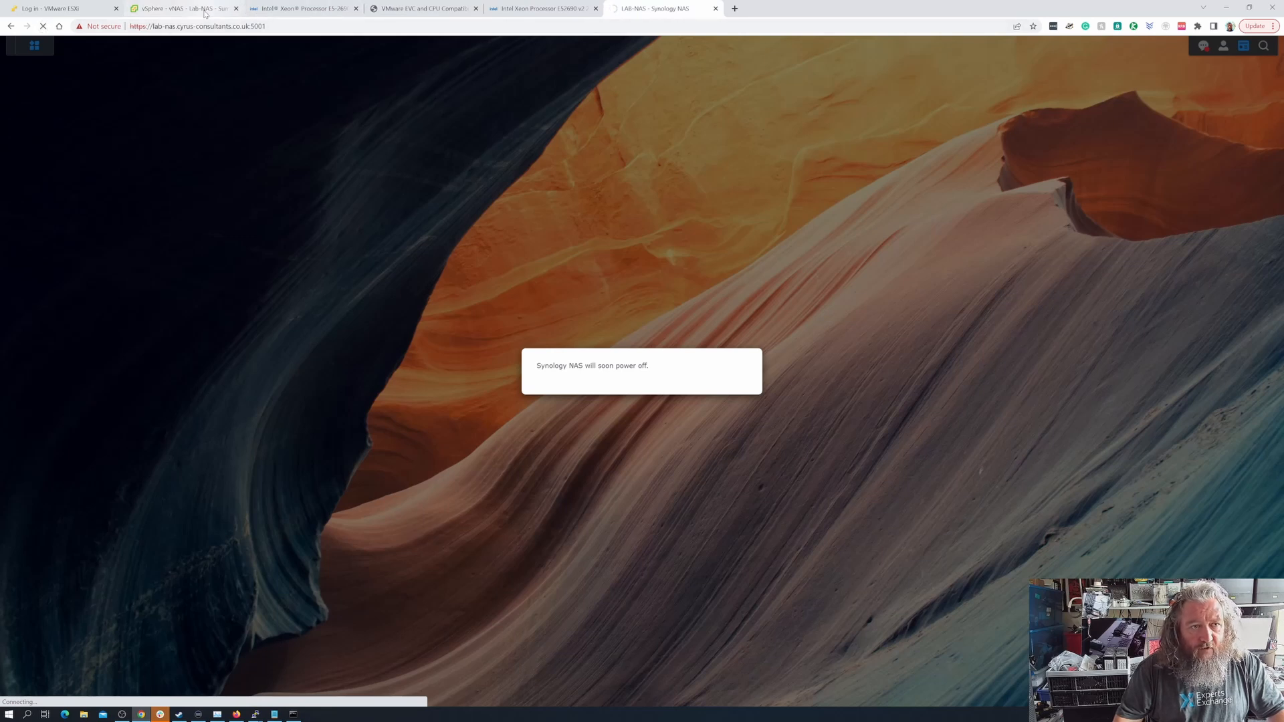
Switch to the vSphere Client, open the vNAS - Lab-NAS web console to check its boot, and close it
{"action": "left_click", "coordinate": [181, 8]}
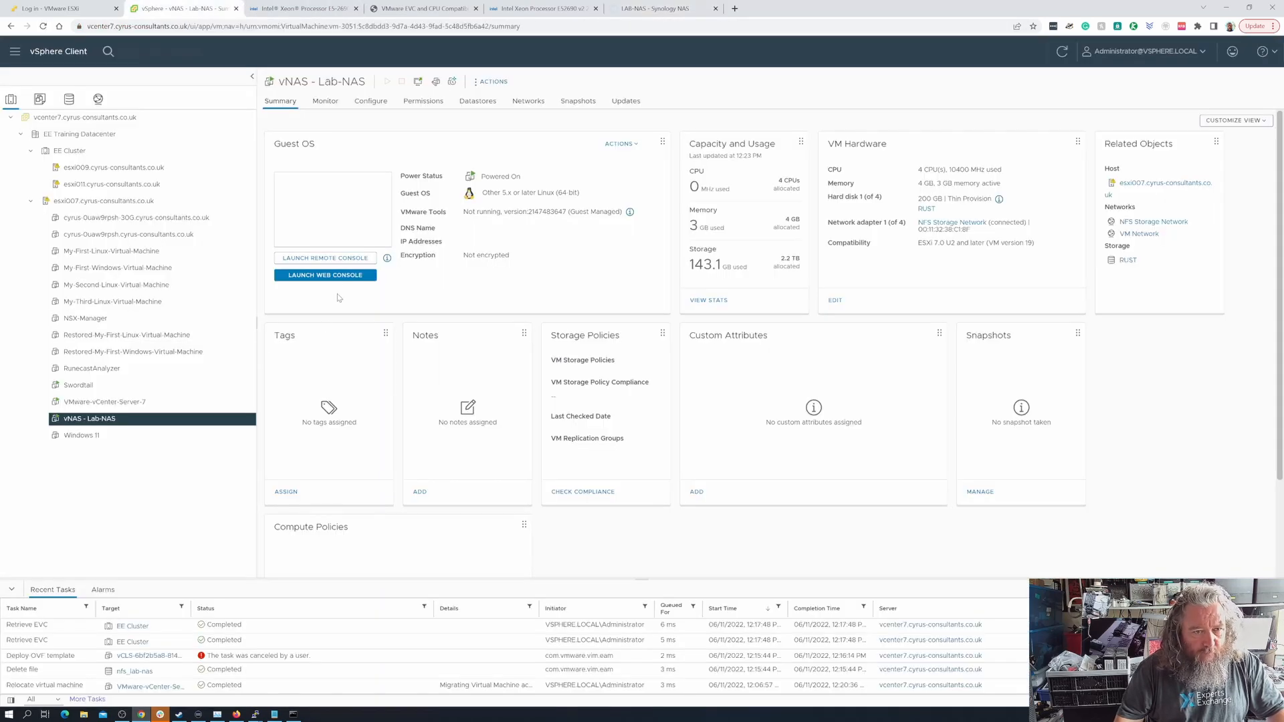
{"action": "left_click", "coordinate": [338, 276]}
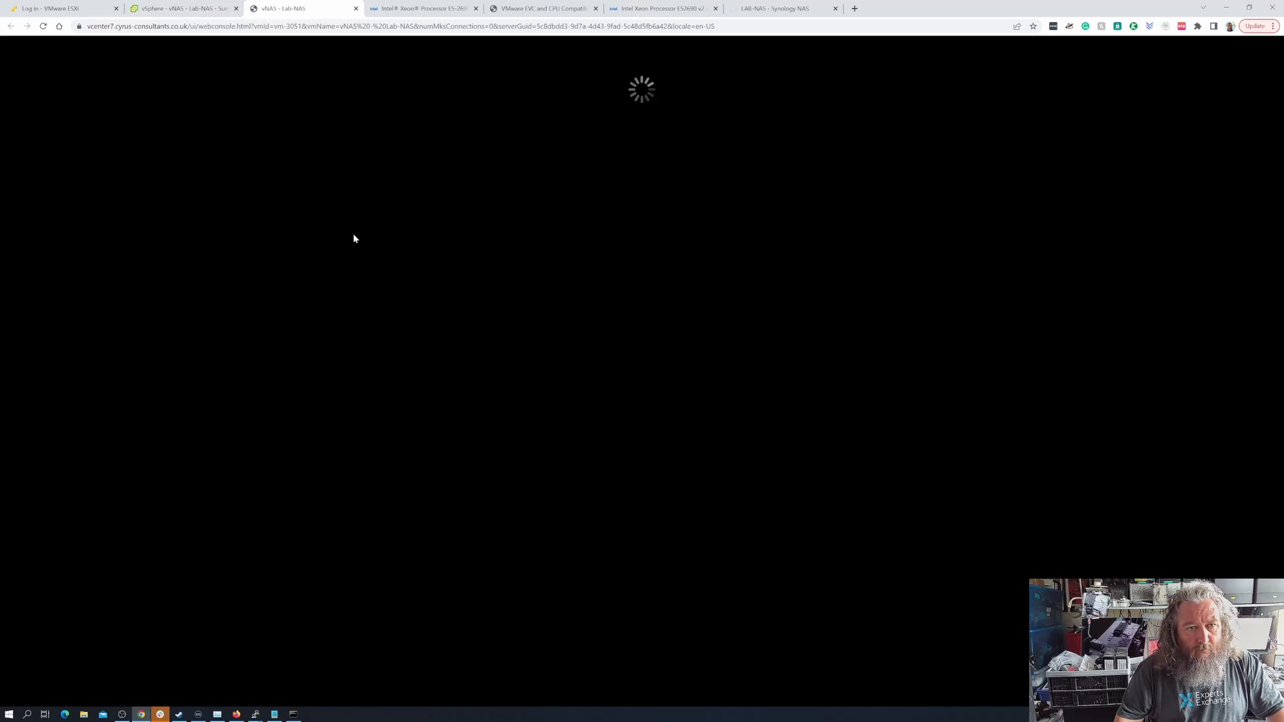
{"action": "left_click", "coordinate": [356, 8]}
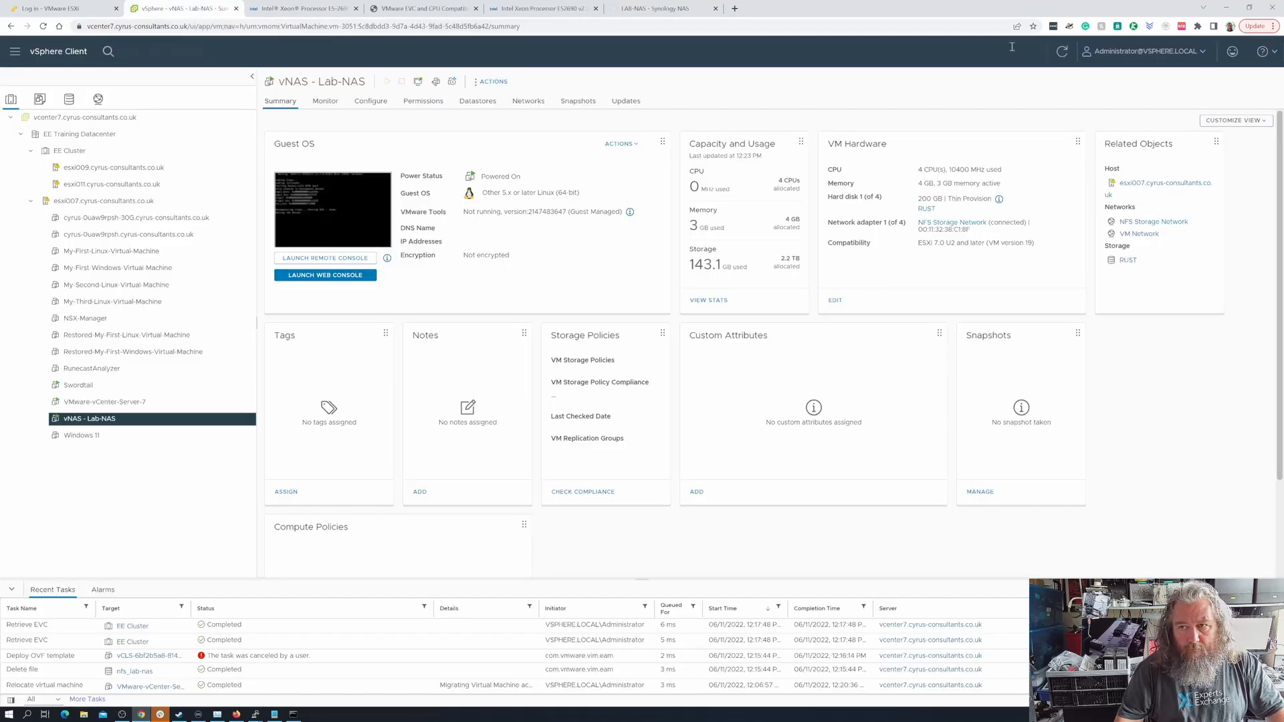
Reload the LAB-NAS web page until it responds, checking the virtual machine's summary in the vSphere Client between attempts
{"action": "left_click", "coordinate": [655, 8]}
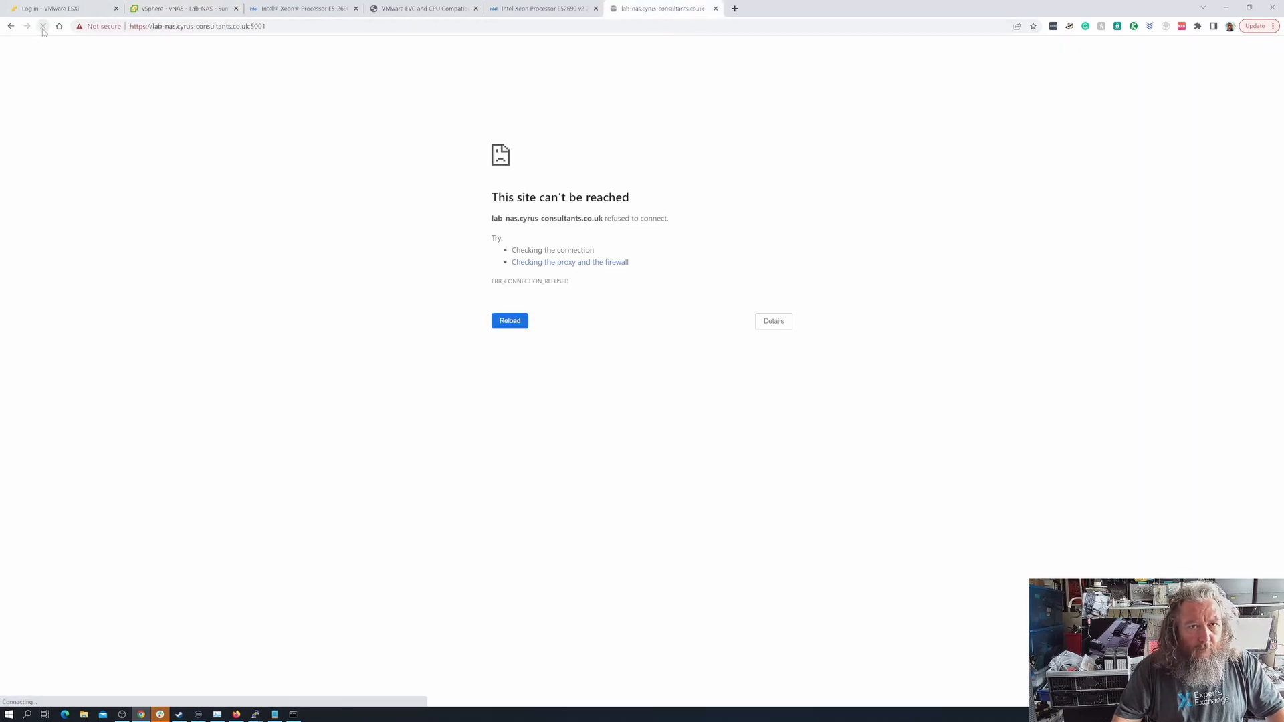
{"action": "left_click", "coordinate": [43, 30]}
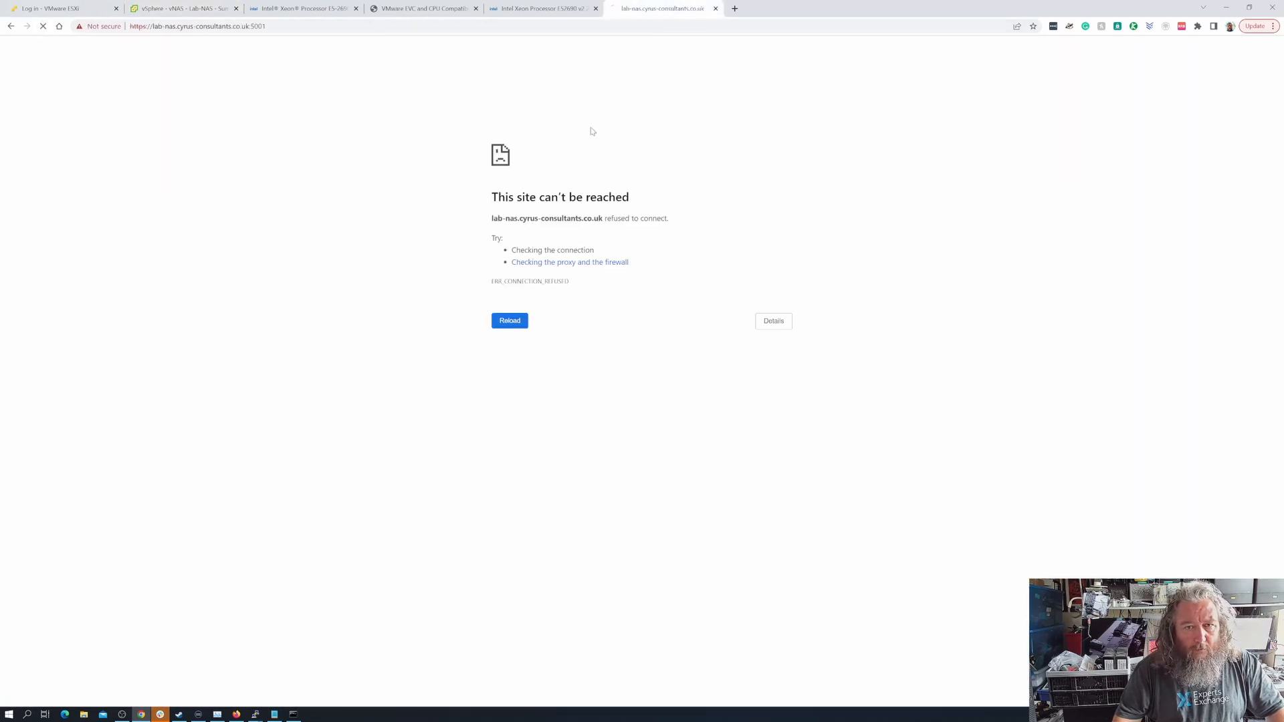
{"action": "left_click", "coordinate": [204, 15]}
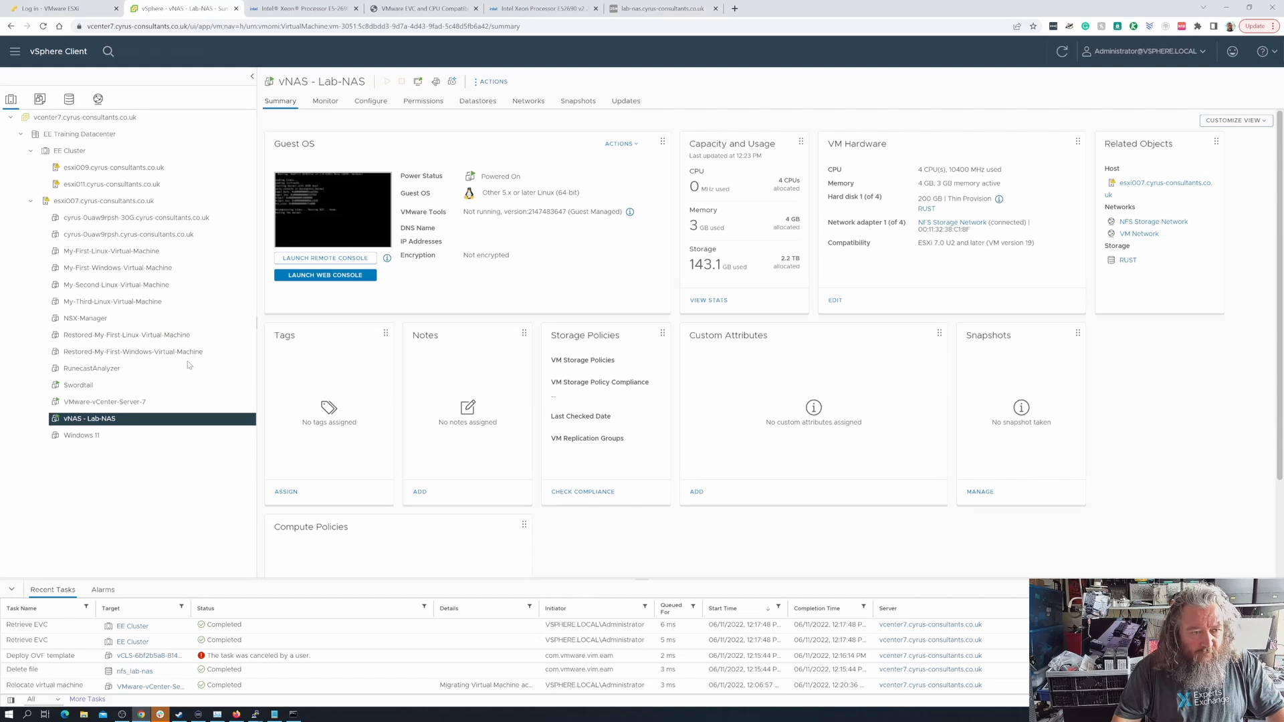
{"action": "left_click", "coordinate": [659, 8]}
{"action": "left_click", "coordinate": [44, 28]}
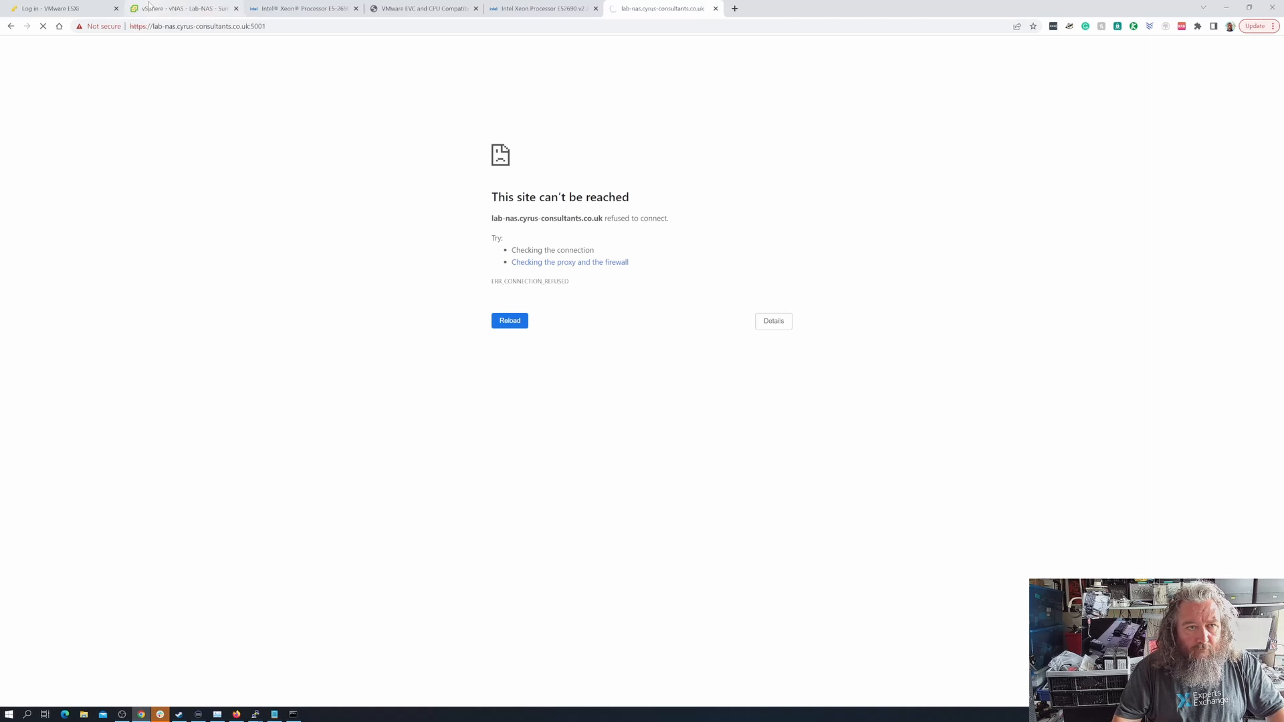
{"action": "left_click", "coordinate": [157, 10]}
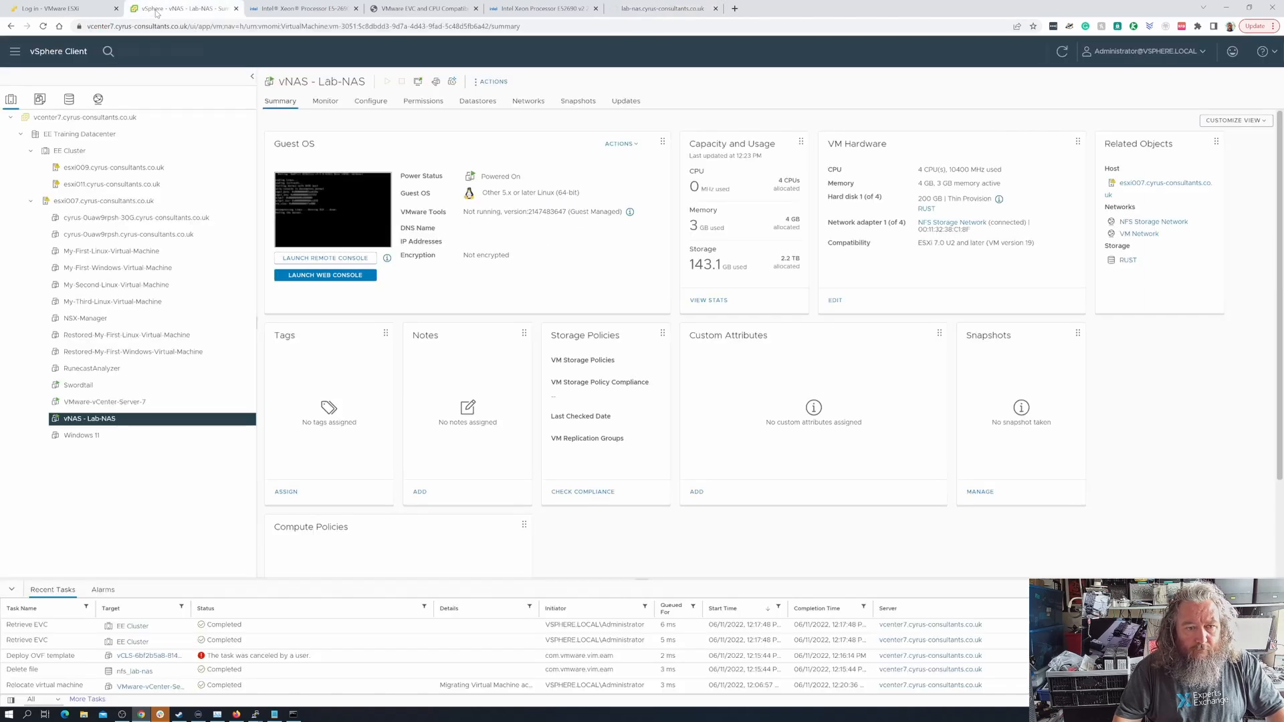
{"action": "left_click", "coordinate": [659, 13]}
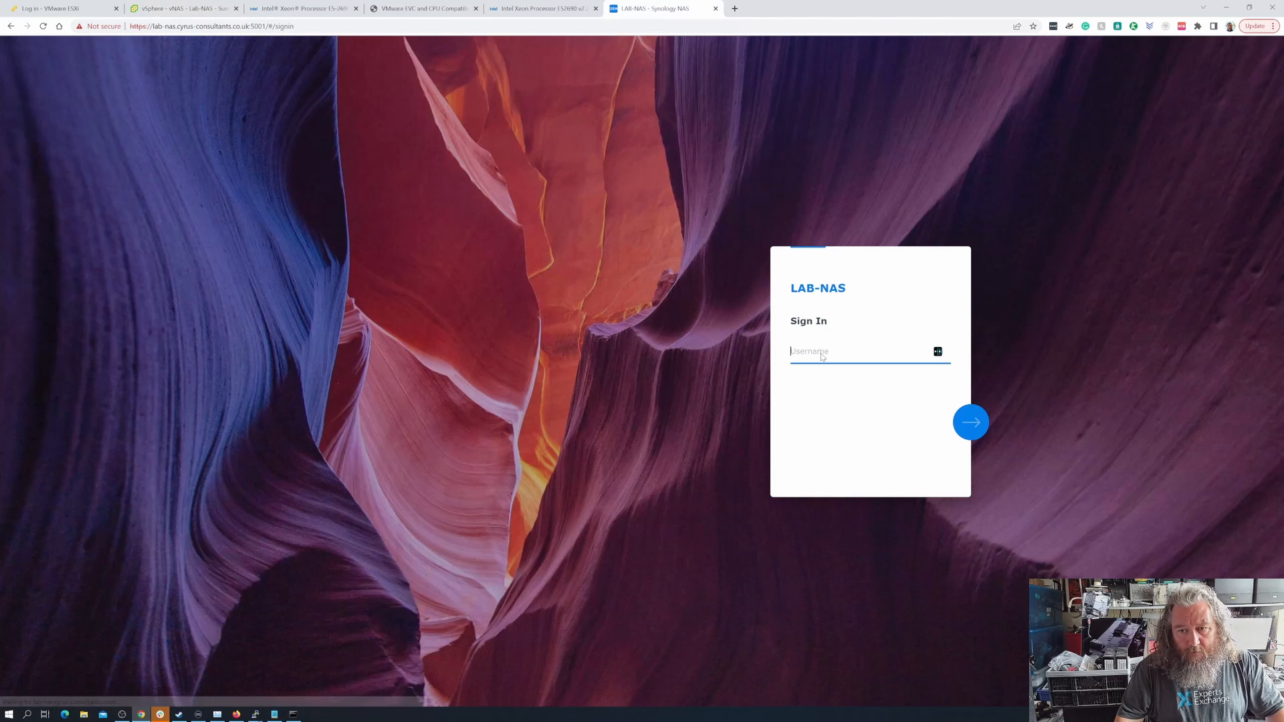
Sign in to LAB-NAS as nas-admin with the account password
{"action": "left_click", "coordinate": [821, 353]}
{"action": "type", "text": "nas-admin"}
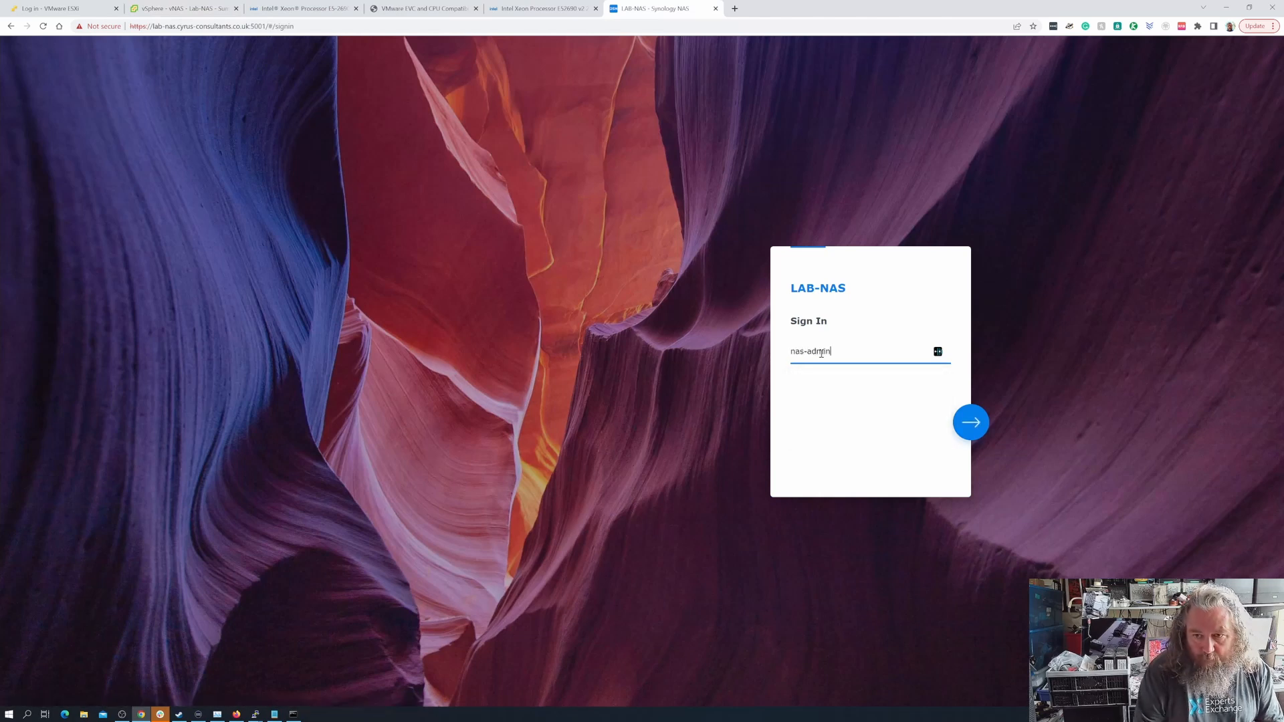
{"action": "key", "text": "Return"}
{"action": "type", "text": "••"}
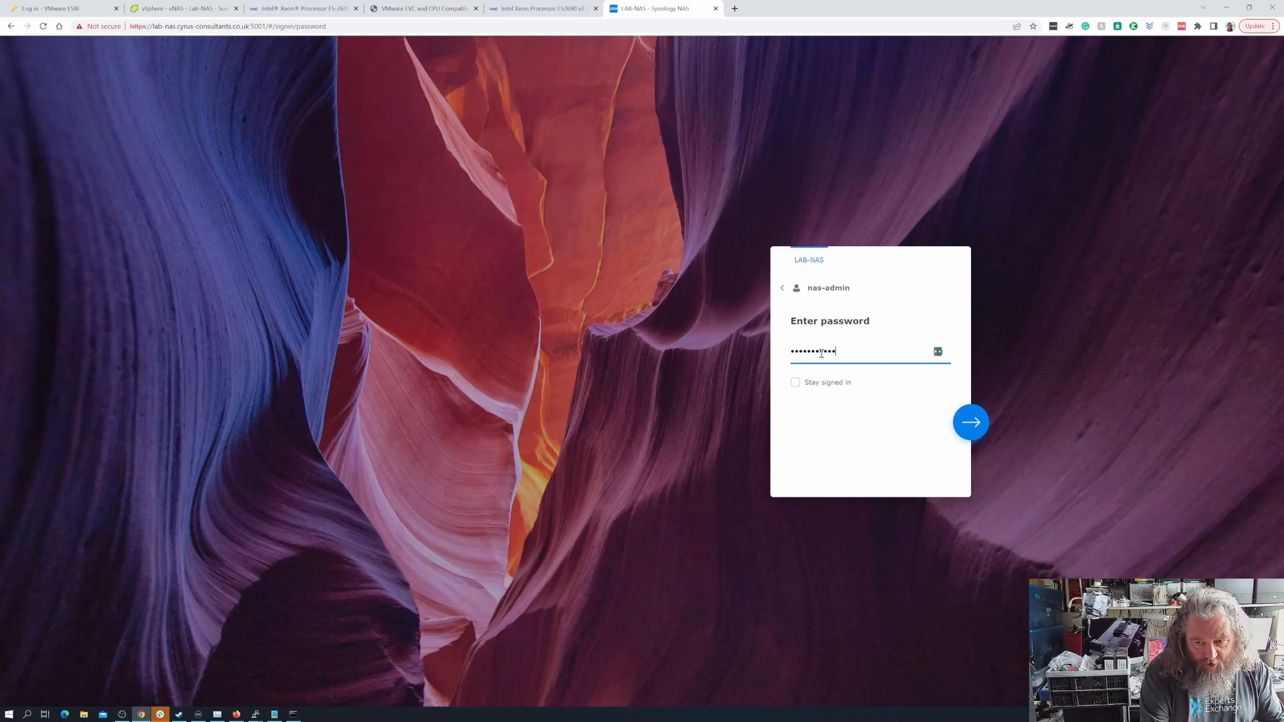
{"action": "type", "text": "••••••••••"}
{"action": "key", "text": "Return"}
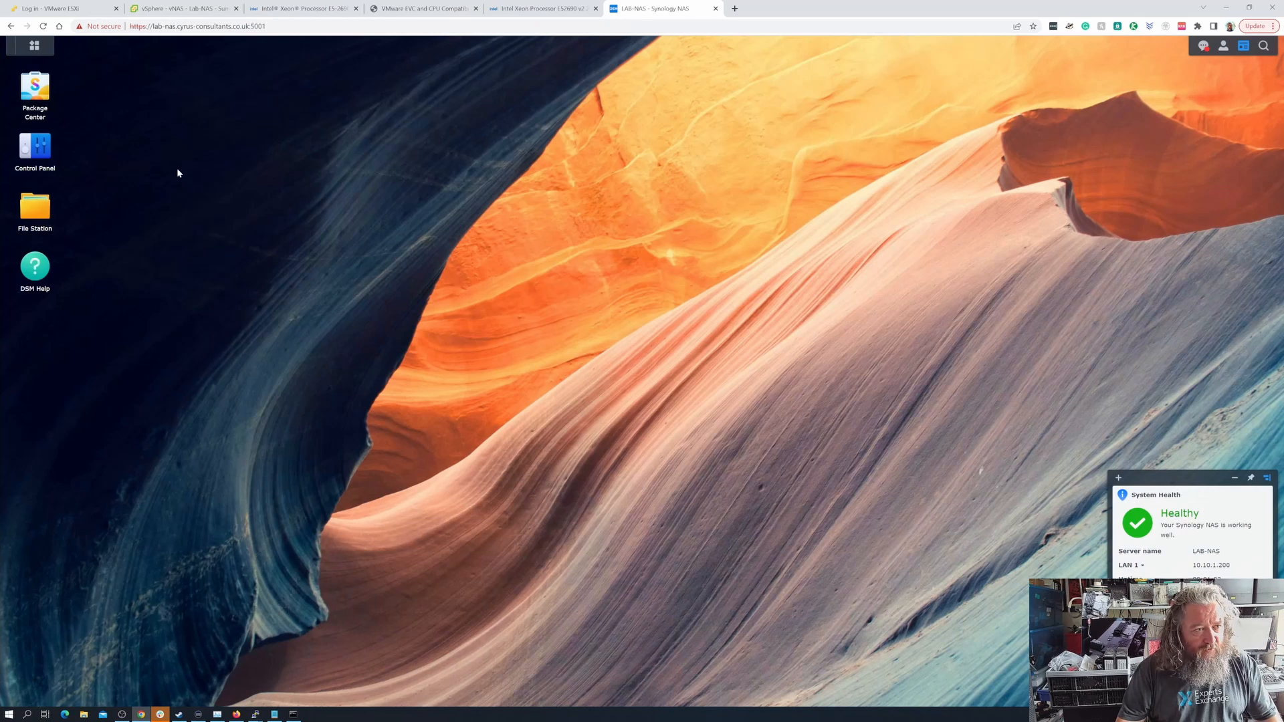
Open the NAS shared folder settings and view the details of the VMwareVMs folder
{"action": "left_click", "coordinate": [30, 153]}
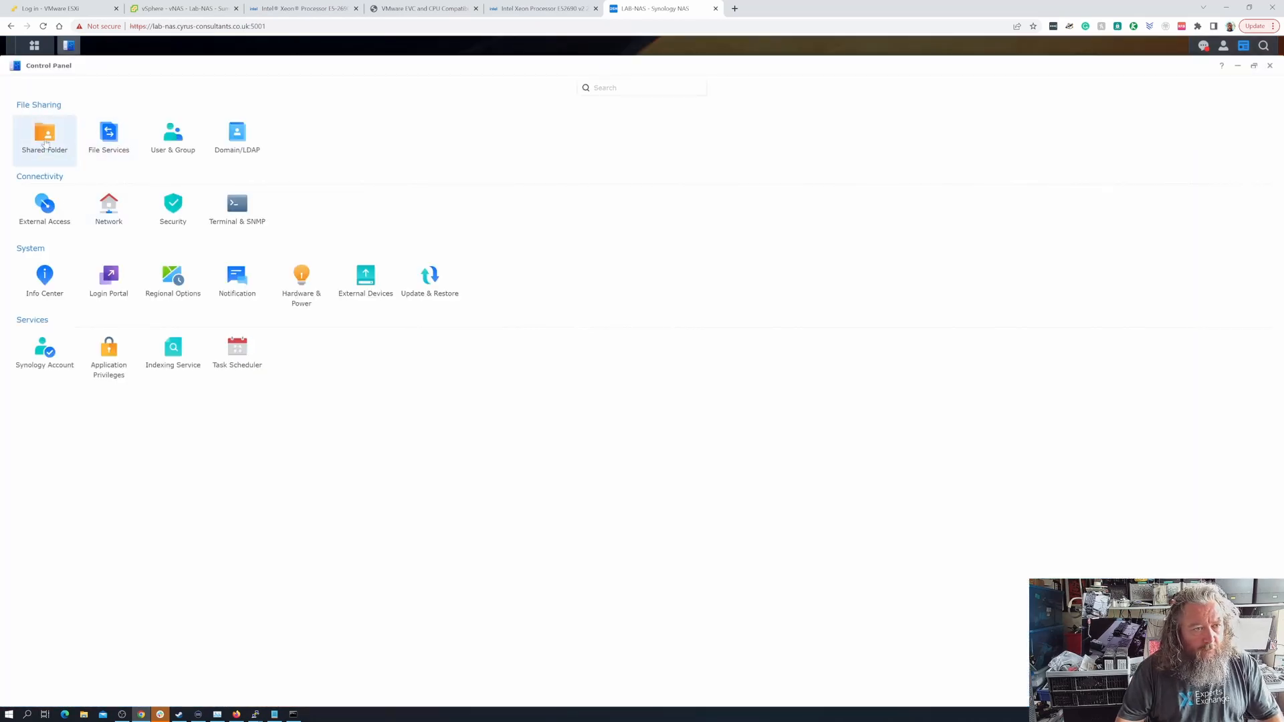
{"action": "left_click", "coordinate": [44, 137]}
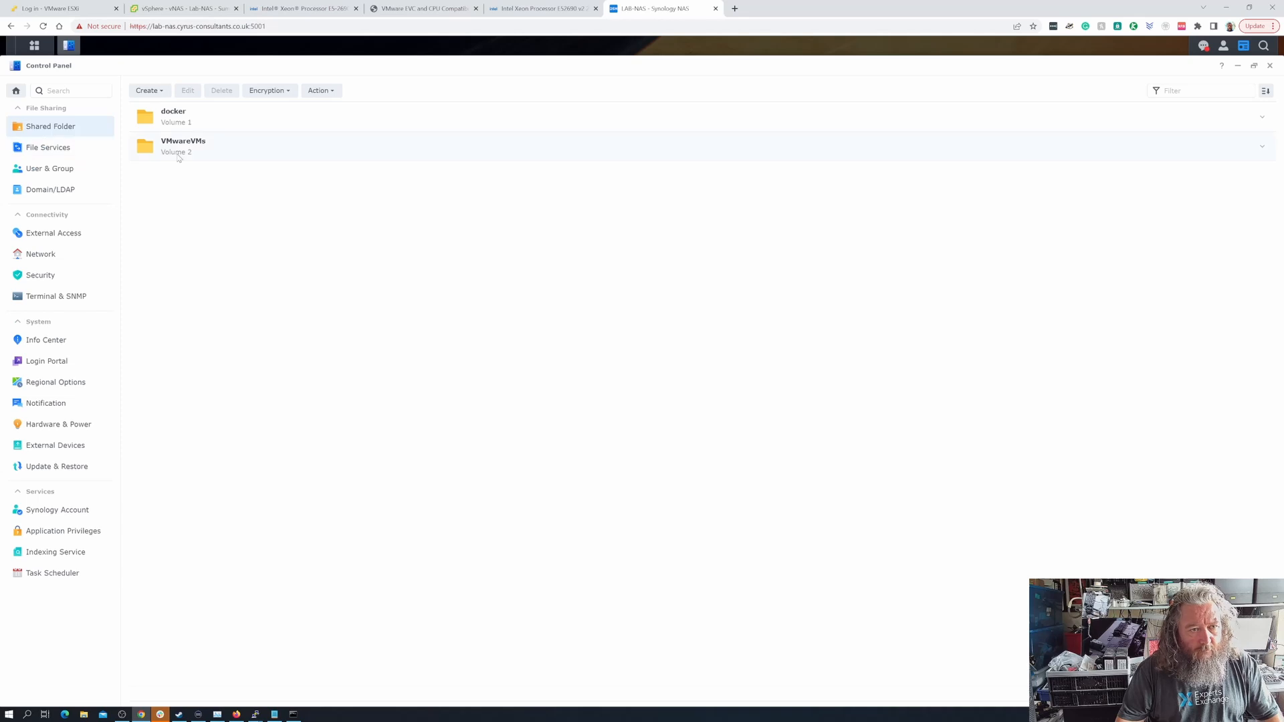
{"action": "left_click", "coordinate": [179, 158]}
{"action": "left_click", "coordinate": [179, 158]}
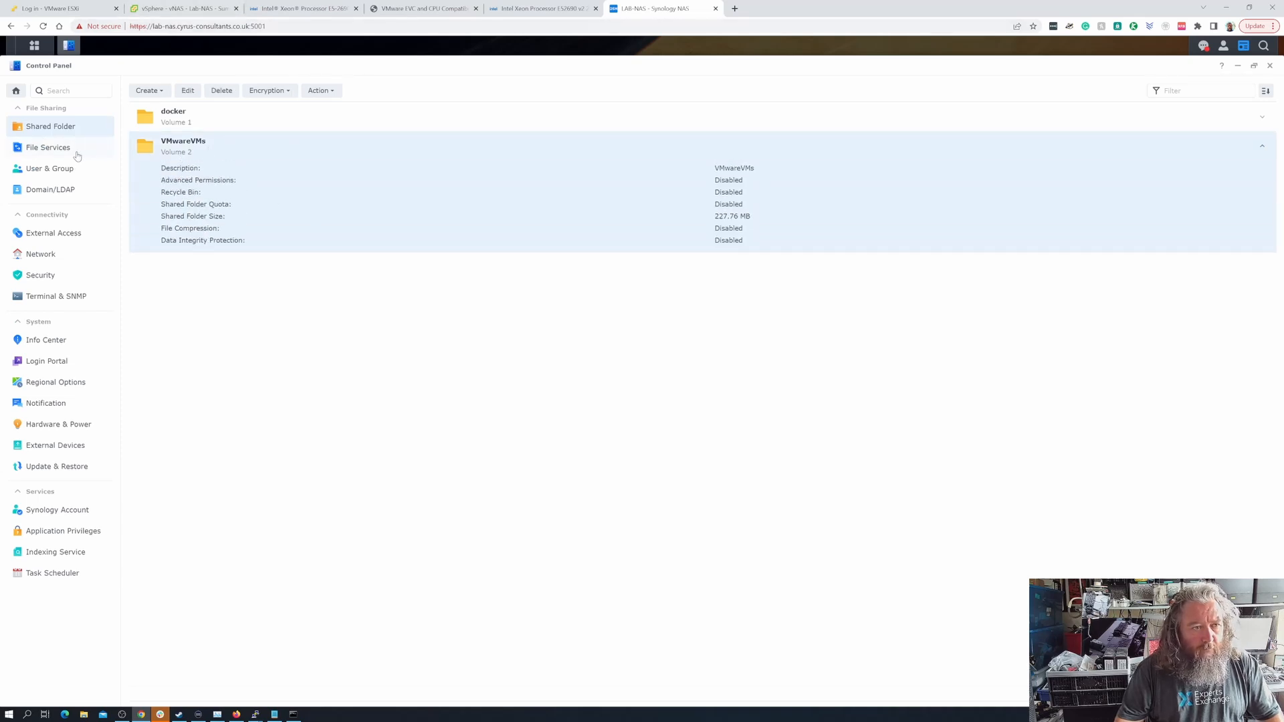
Browse the contents of the VMwareVMs shared folder in File Station and close File Station
{"action": "left_click", "coordinate": [34, 44]}
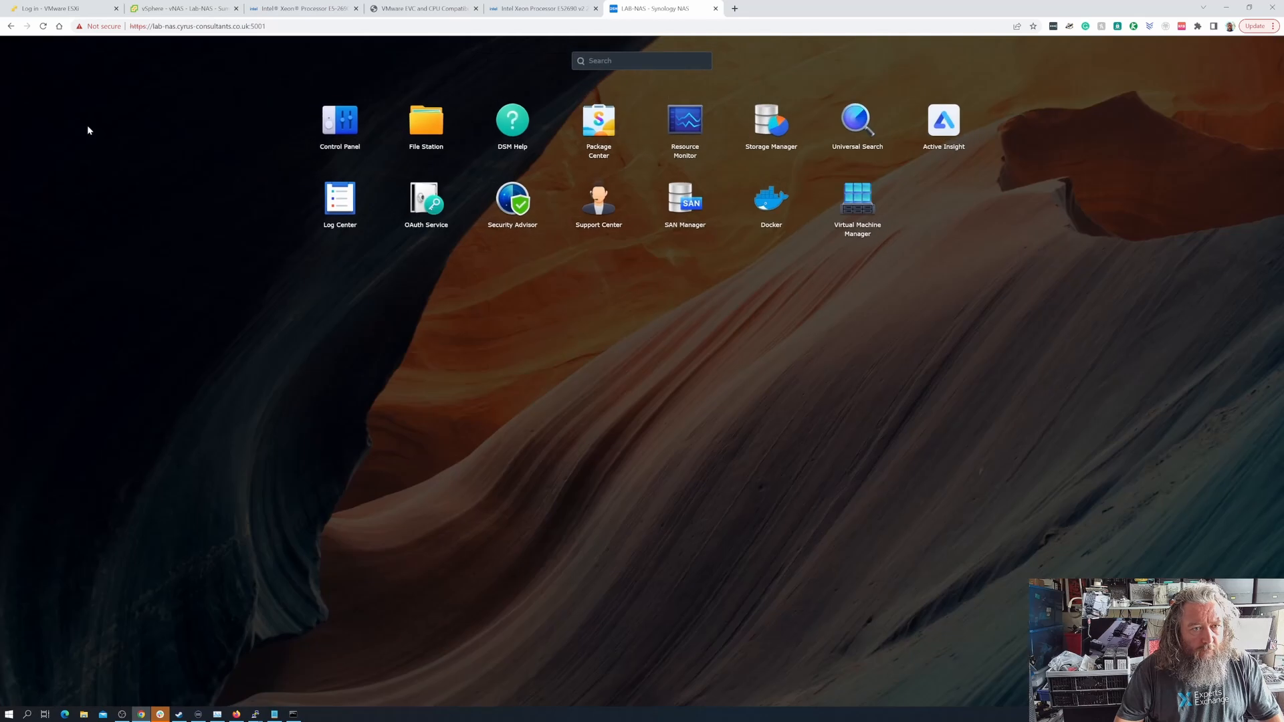
{"action": "left_click", "coordinate": [441, 140]}
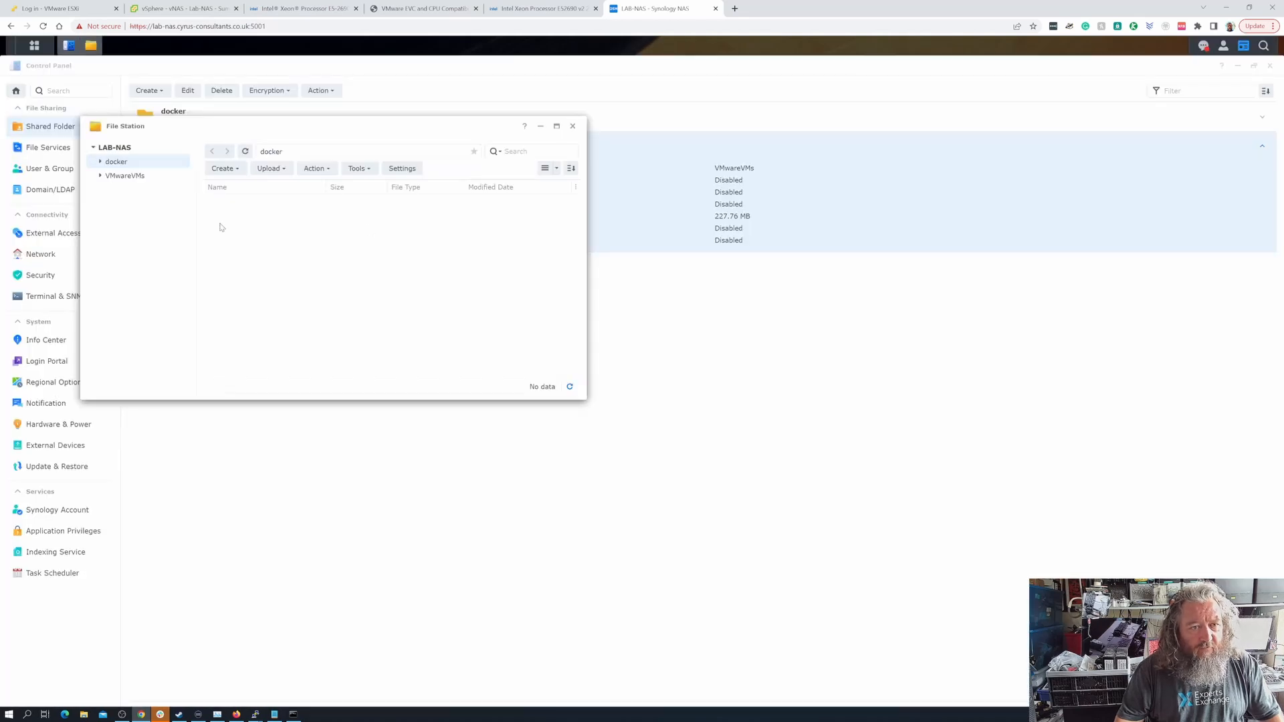
{"action": "left_click", "coordinate": [137, 175]}
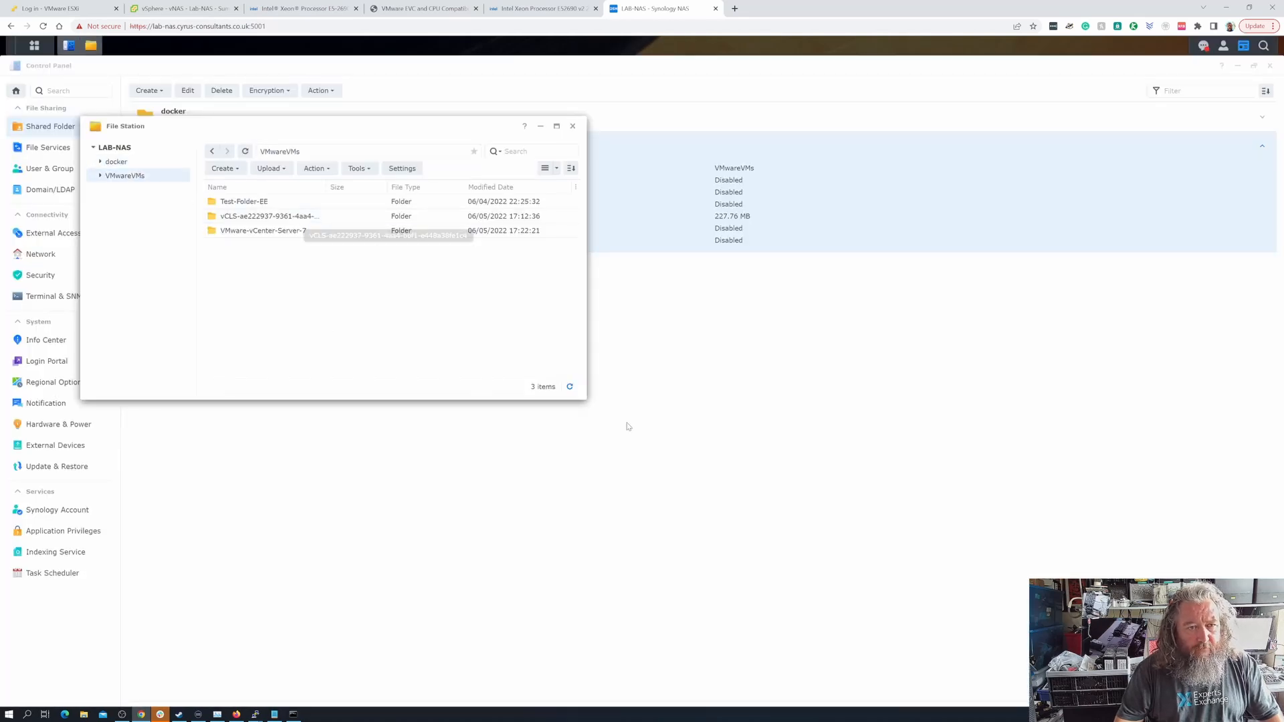
{"action": "left_click", "coordinate": [573, 126]}
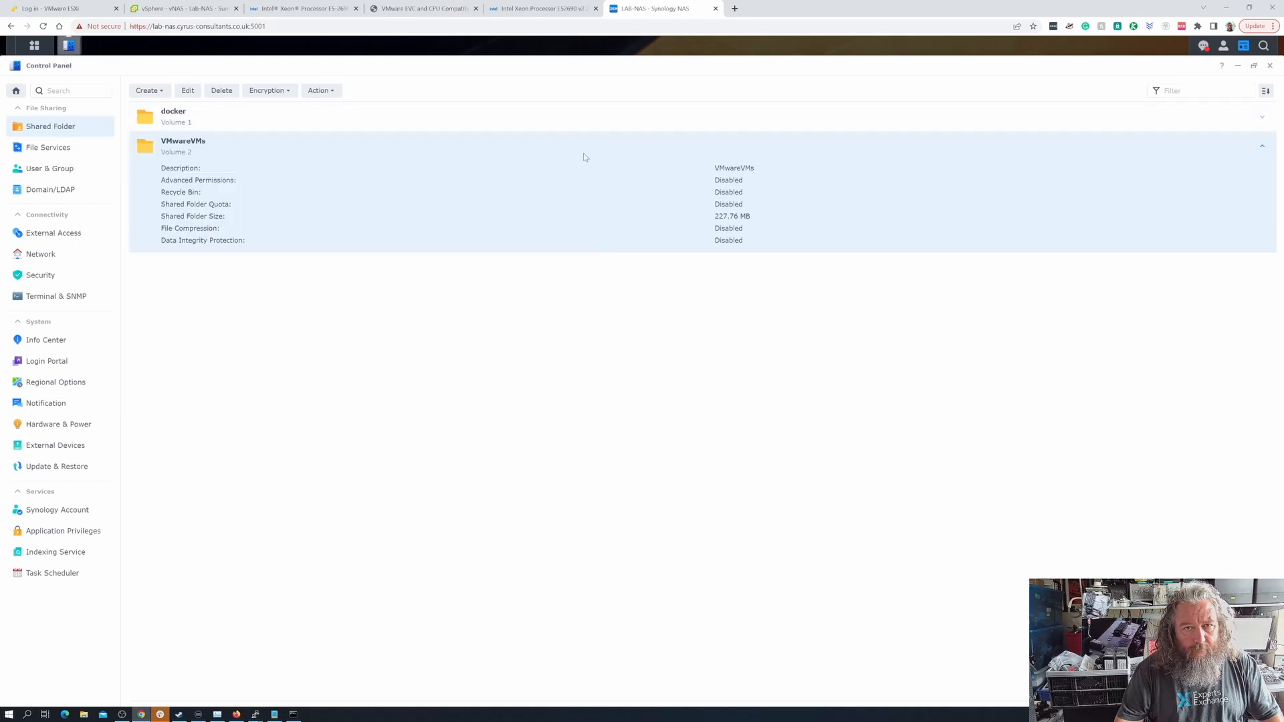
Switch to the vSphere Client and review the vNAS - Lab-NAS virtual machine's hardware settings and VMware EVC configuration without changing them
{"action": "left_click", "coordinate": [184, 9]}
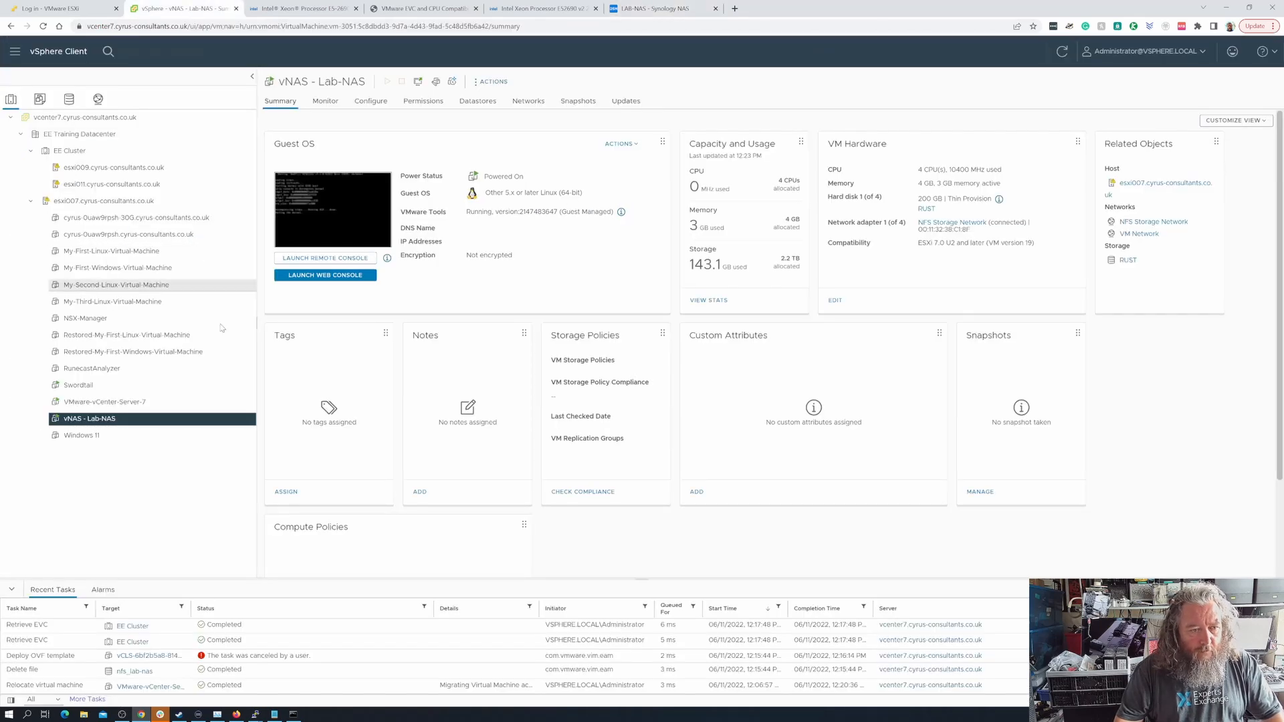
{"action": "left_click", "coordinate": [495, 82]}
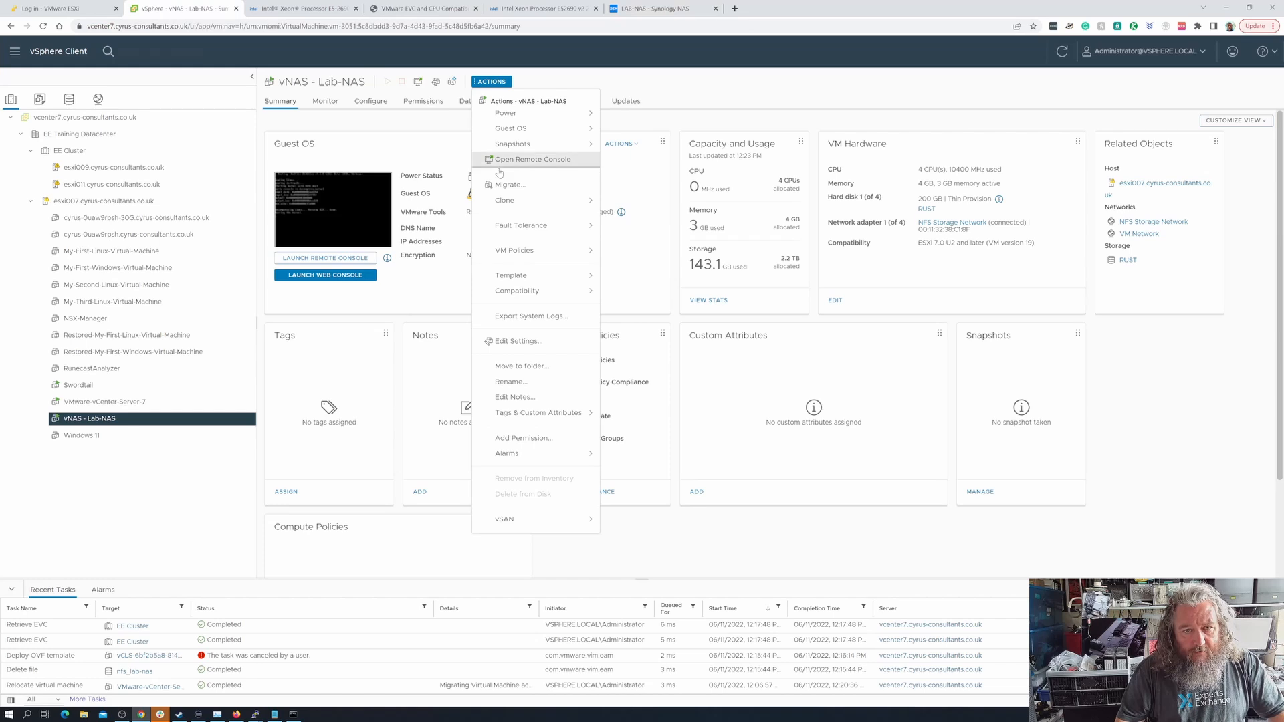
{"action": "left_click", "coordinate": [508, 342]}
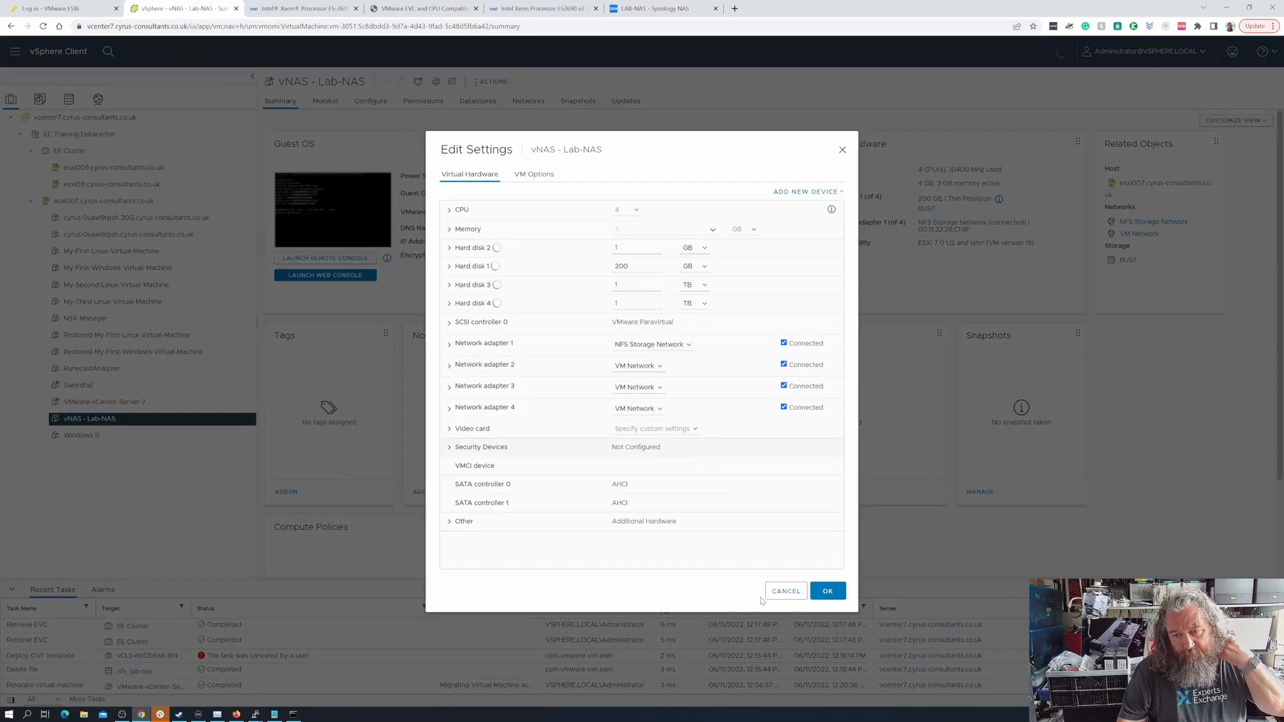
{"action": "left_click", "coordinate": [776, 592]}
{"action": "left_click", "coordinate": [376, 103]}
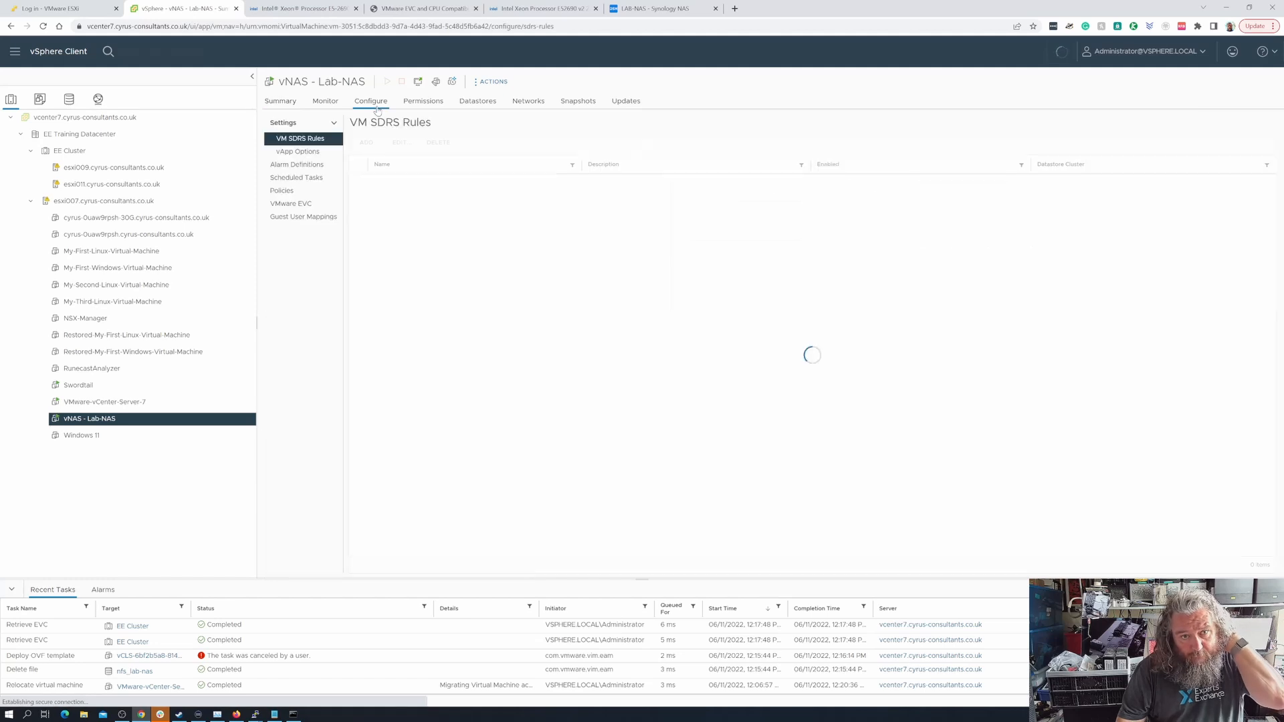
{"action": "left_click", "coordinate": [307, 204]}
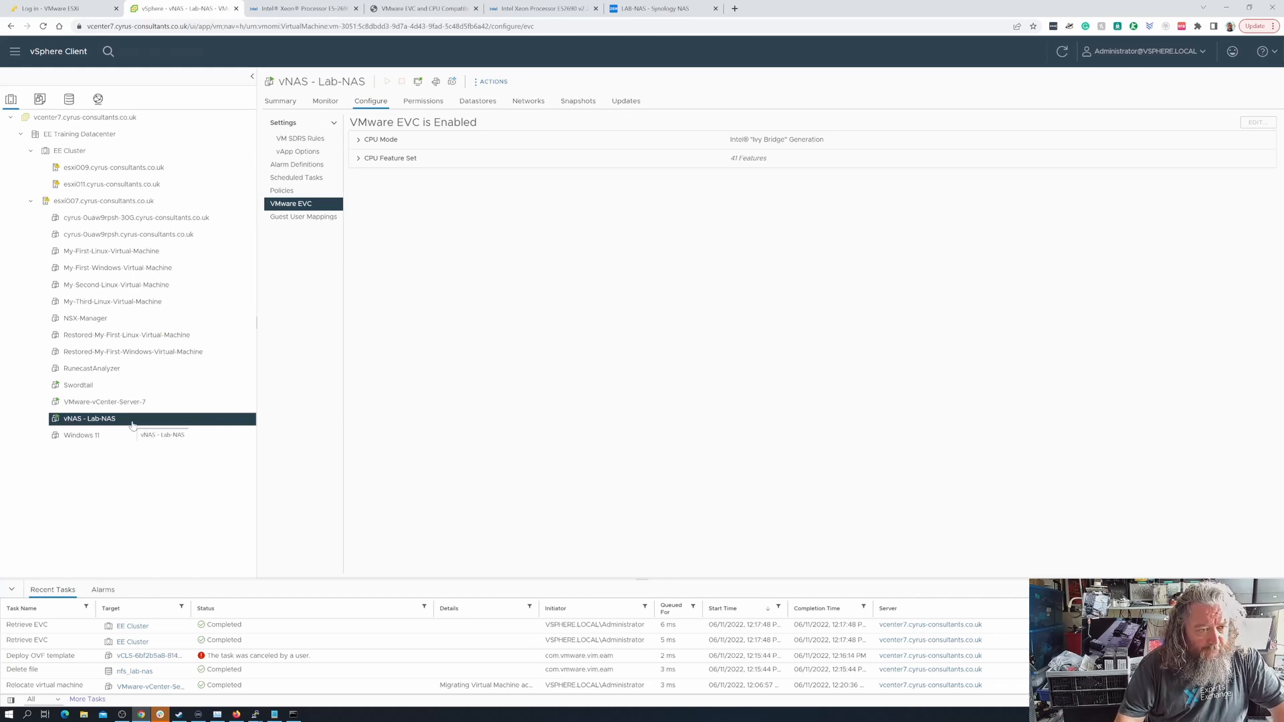
Migrate the Swordtail virtual machine's storage only to the nfs_lab-nas datastore, keeping the existing VM storage policies
{"action": "left_click", "coordinate": [101, 392]}
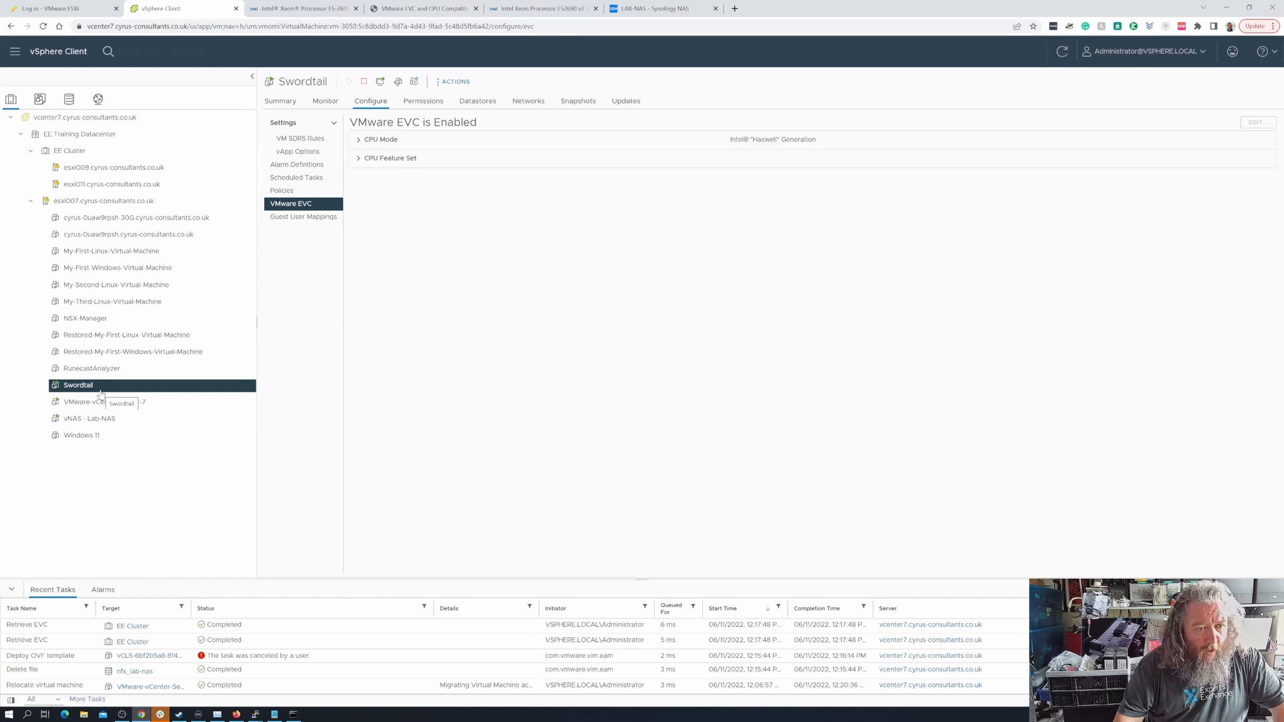
{"action": "left_click", "coordinate": [280, 101]}
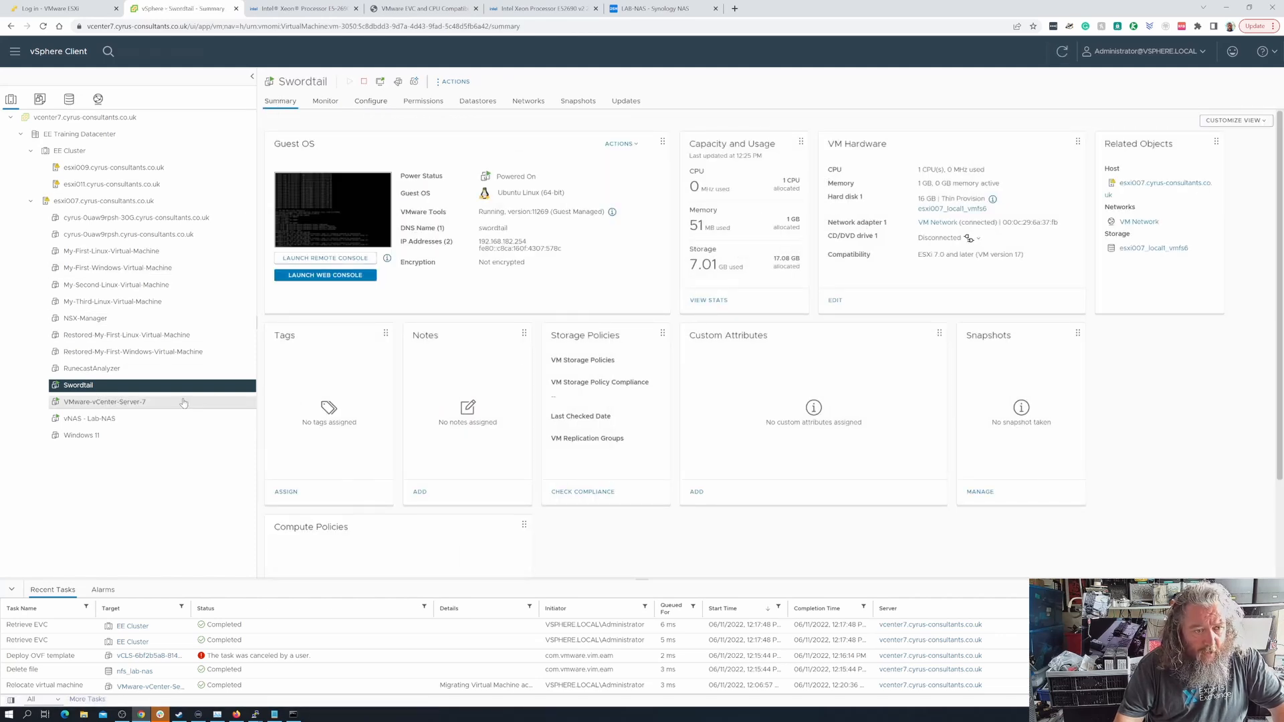
{"action": "left_click", "coordinate": [455, 81]}
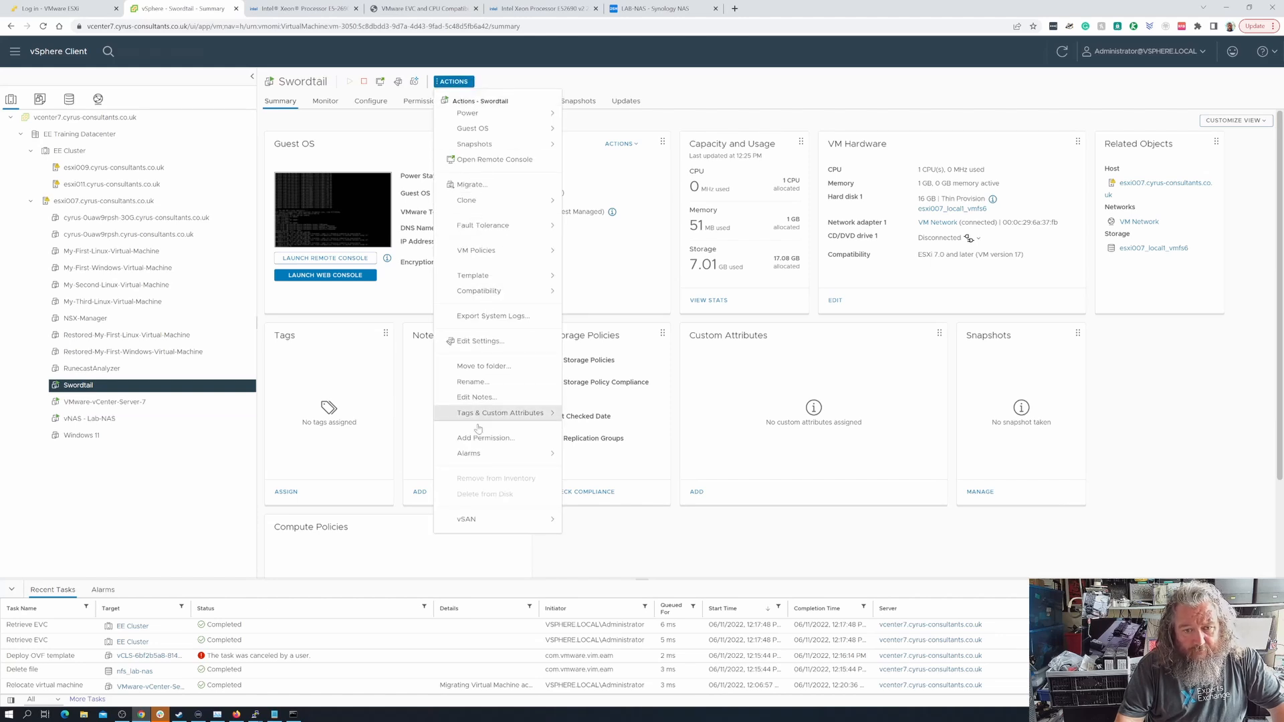
{"action": "left_click", "coordinate": [489, 191]}
{"action": "left_click", "coordinate": [515, 219]}
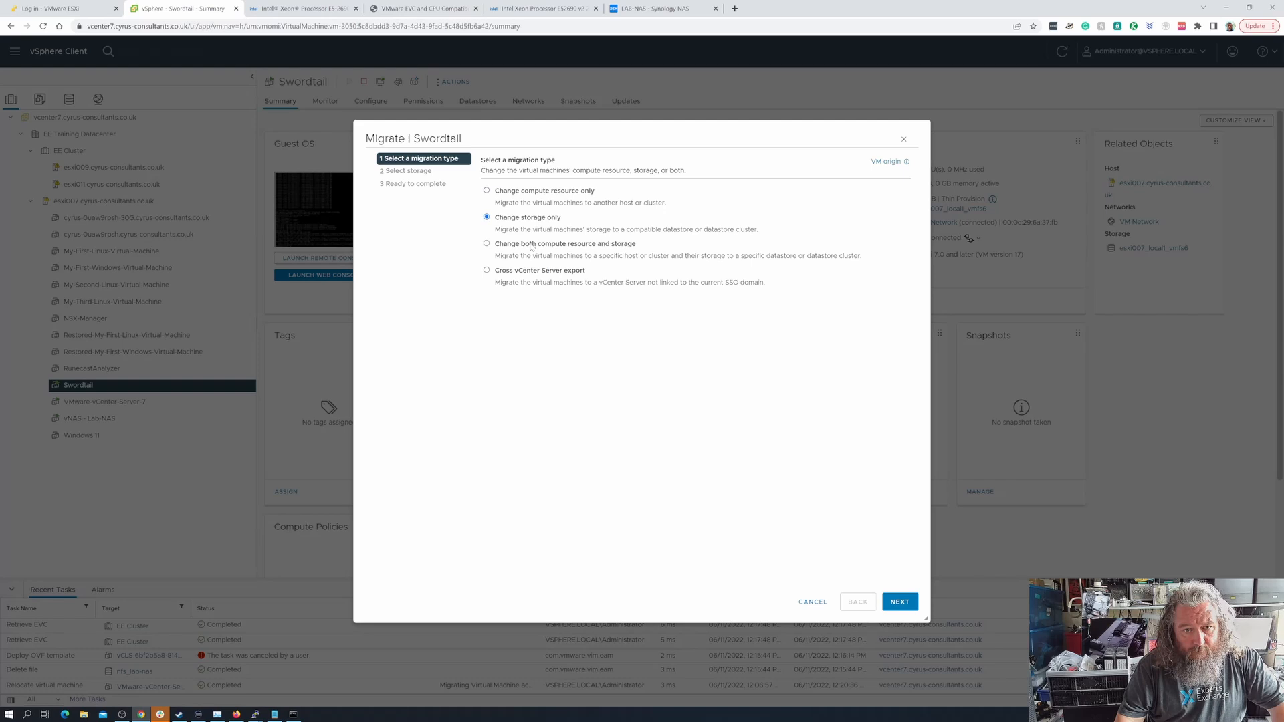
{"action": "left_click", "coordinate": [901, 603]}
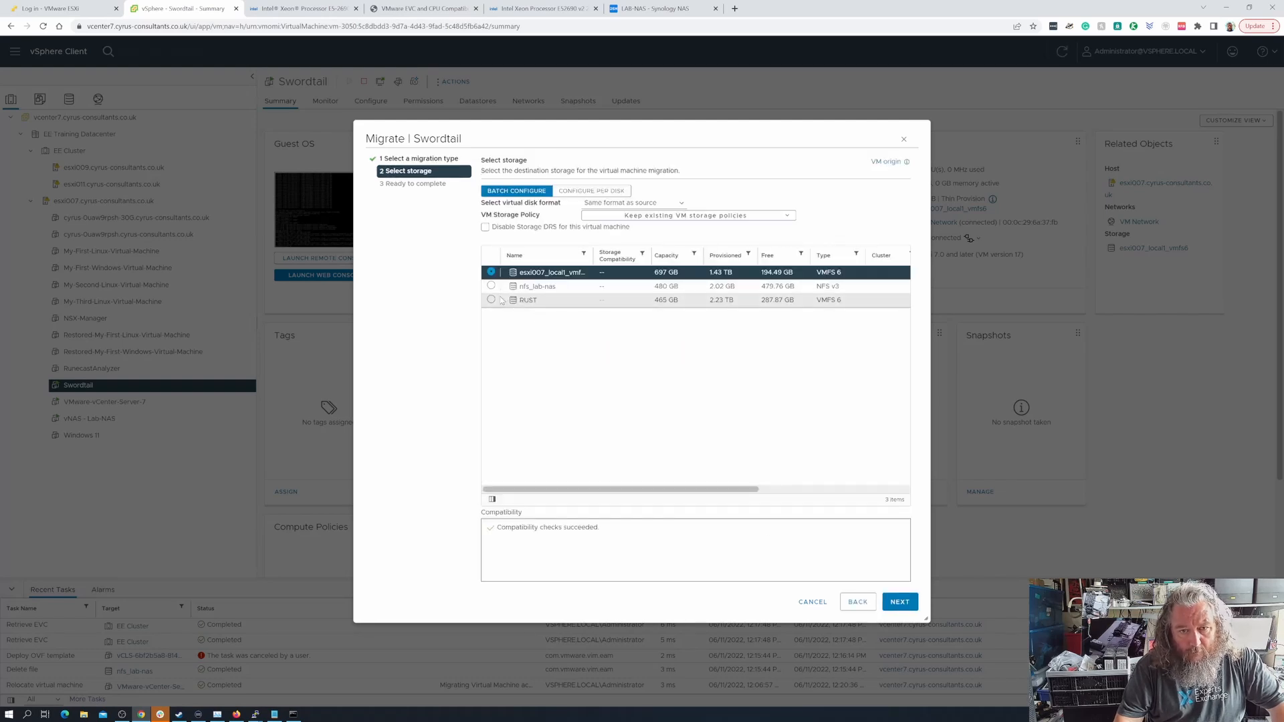
{"action": "left_click", "coordinate": [491, 286]}
{"action": "left_click", "coordinate": [899, 604]}
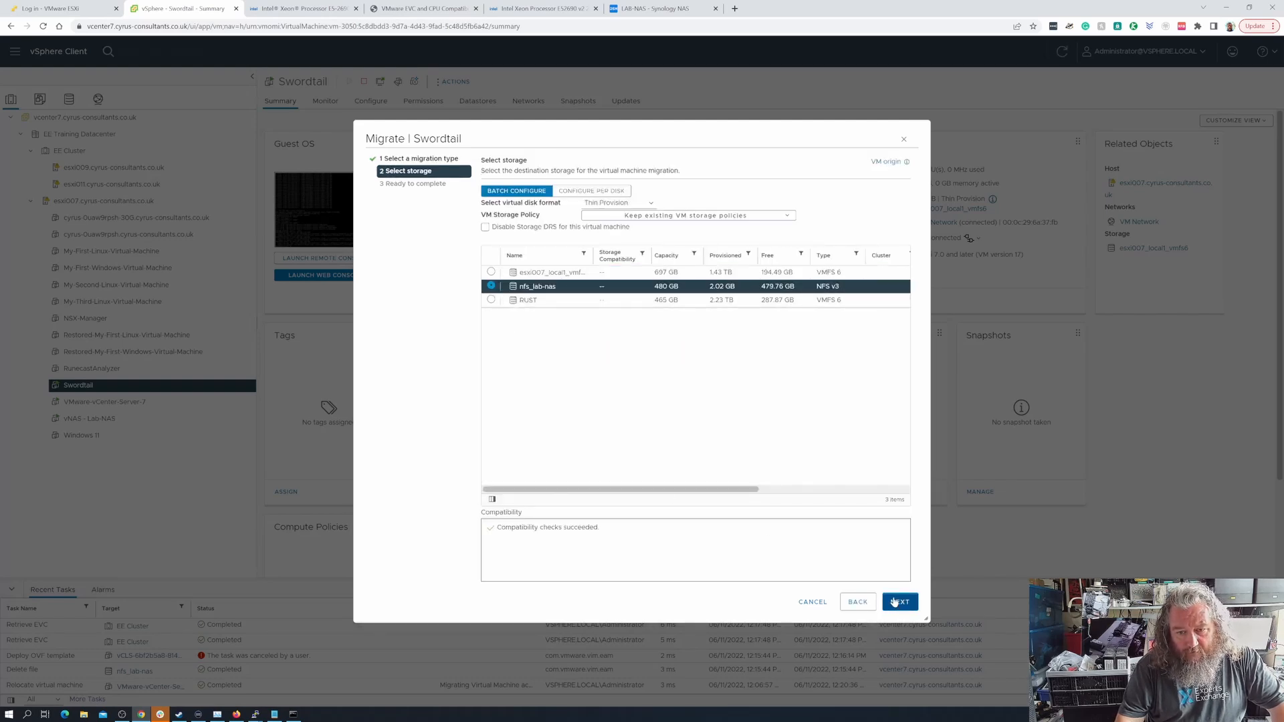
{"action": "left_click", "coordinate": [899, 603]}
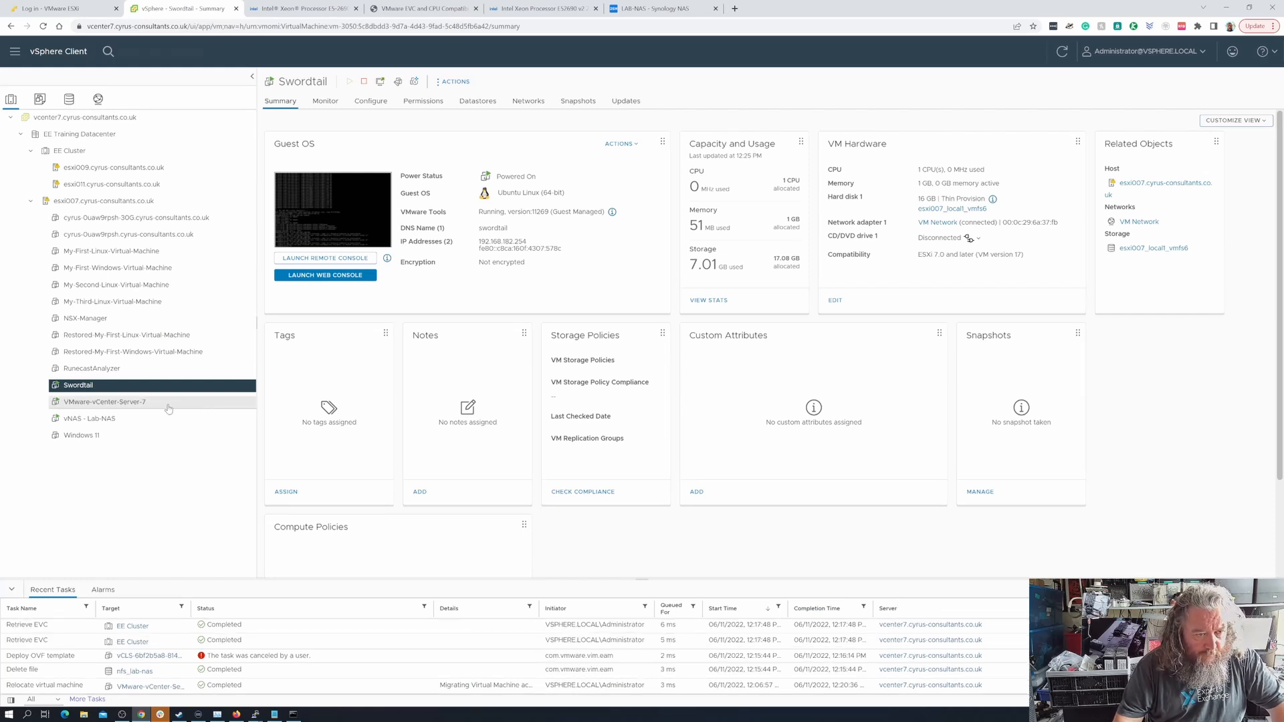
Migrate only the VMware-vCenter-Server-7 virtual machine's storage to the nfs_lab-nas datastore, keeping the existing VM storage policies, and review the recent tasks
{"action": "left_click", "coordinate": [142, 404]}
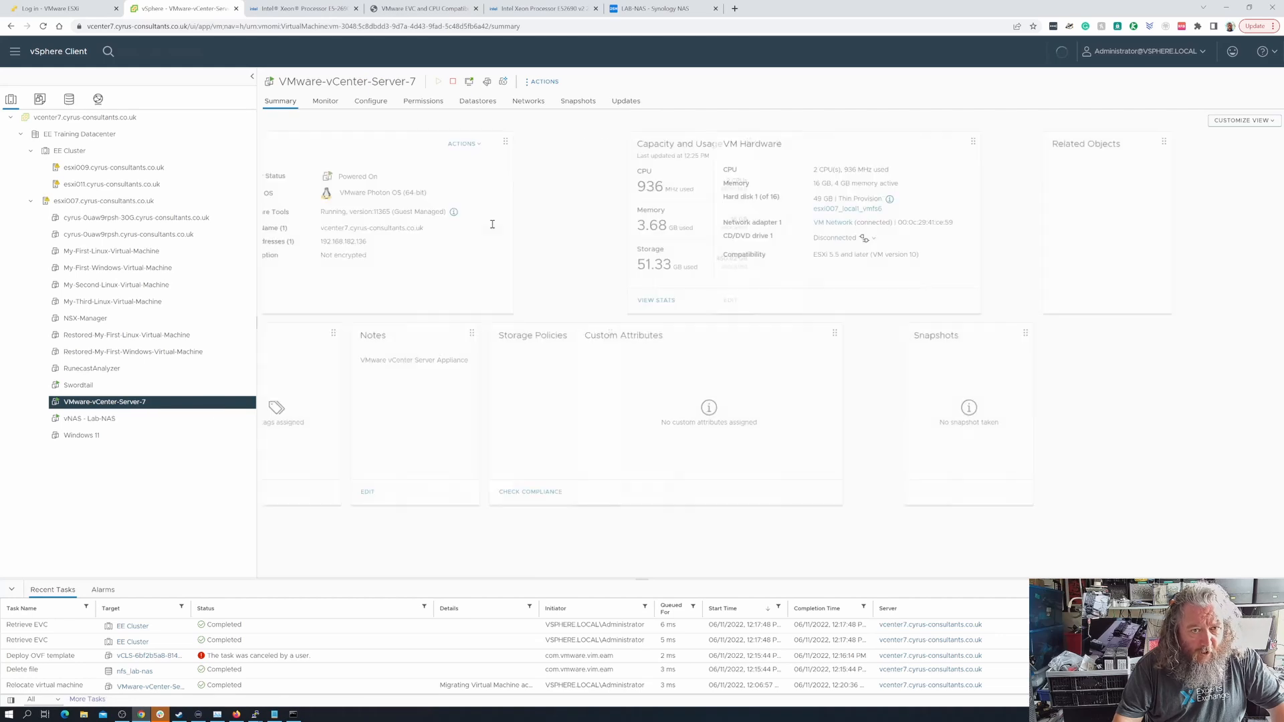
{"action": "left_click", "coordinate": [543, 83]}
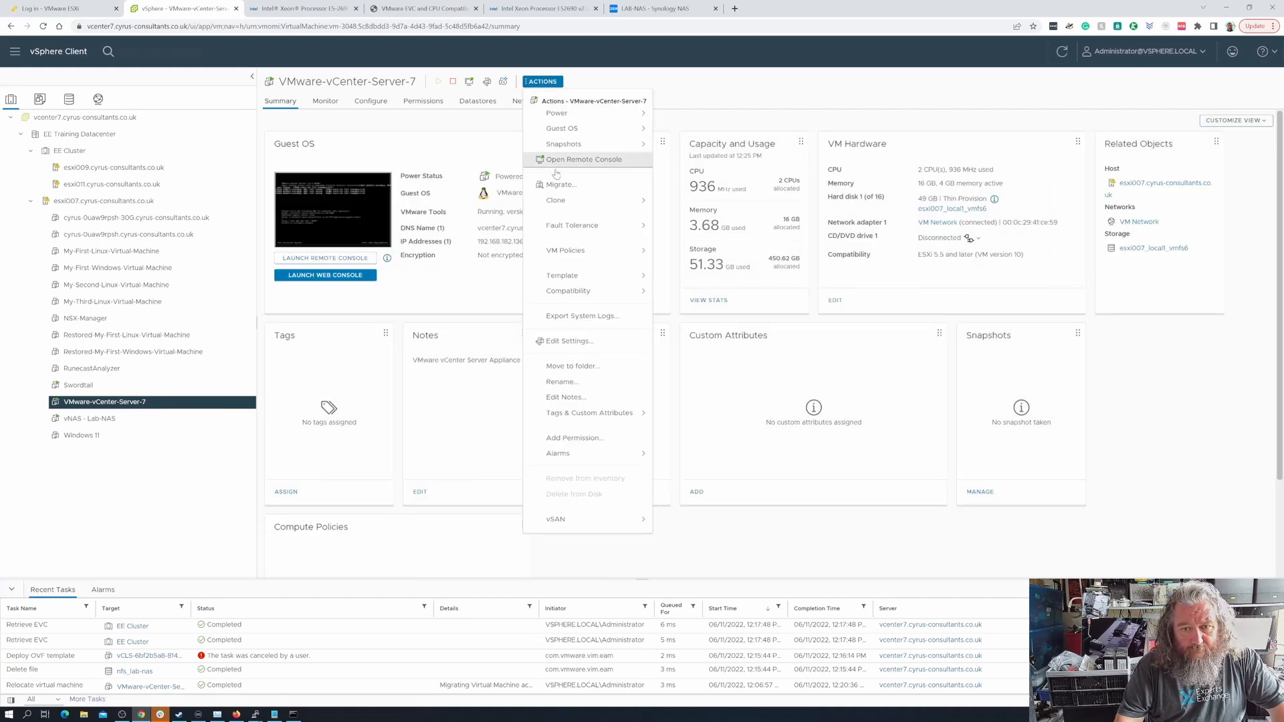
{"action": "left_click", "coordinate": [581, 186]}
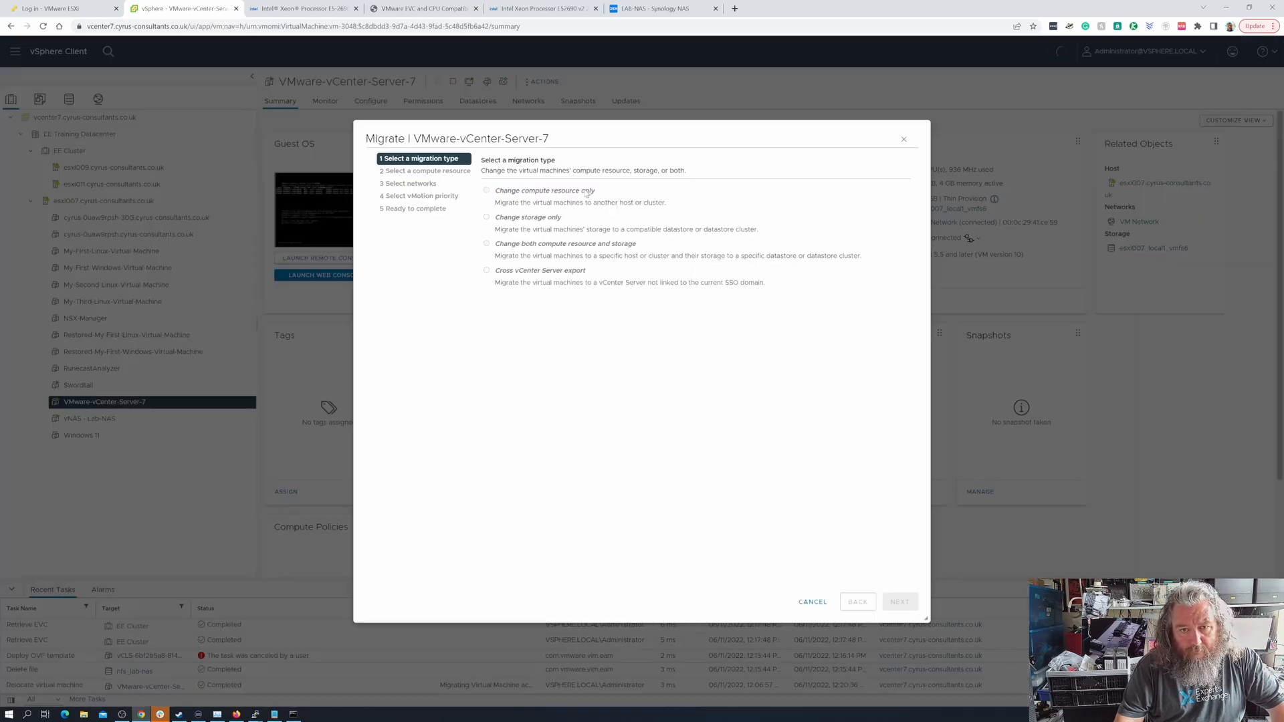
{"action": "left_click", "coordinate": [517, 219]}
{"action": "left_click", "coordinate": [899, 602]}
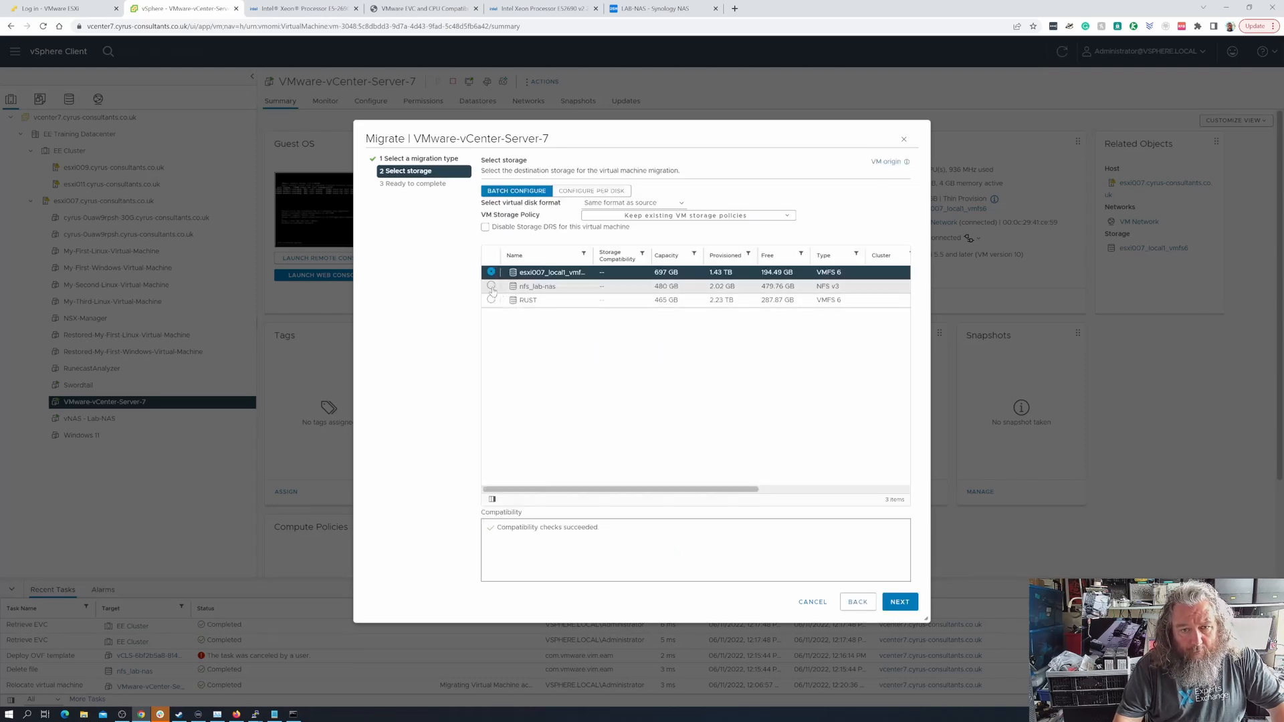
{"action": "left_click", "coordinate": [492, 286]}
{"action": "left_click", "coordinate": [897, 602]}
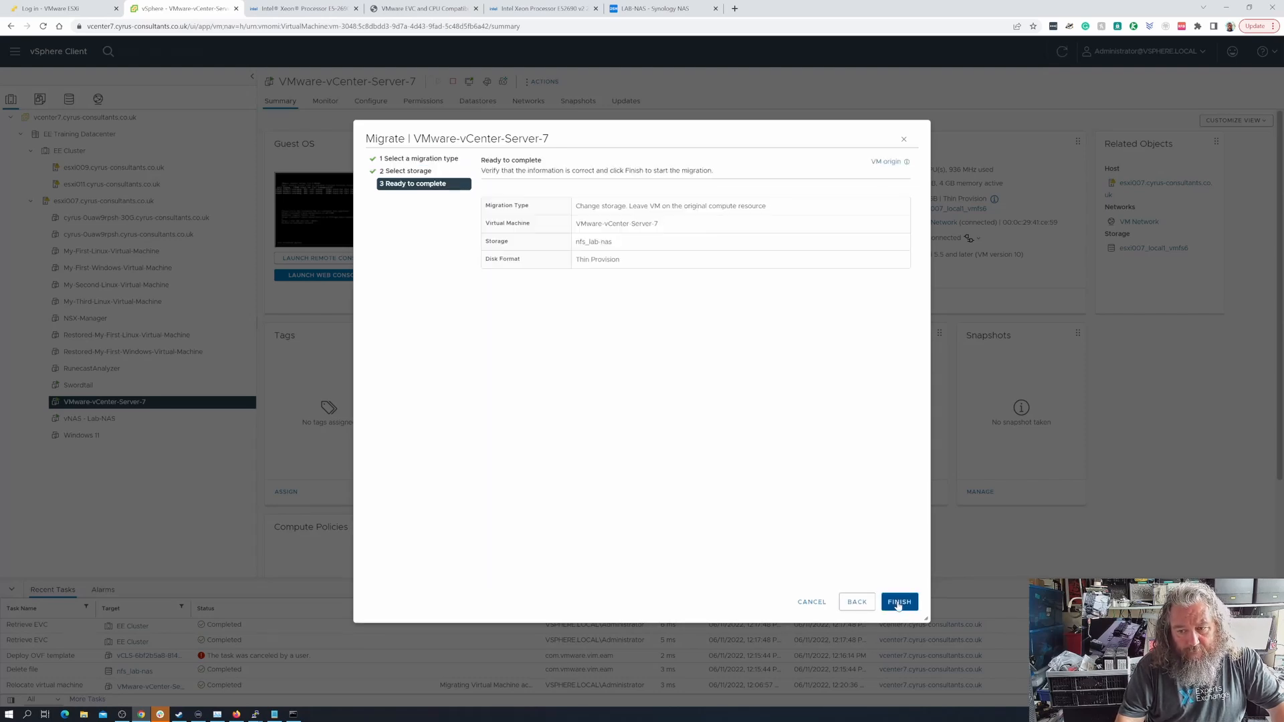
{"action": "left_click", "coordinate": [898, 602]}
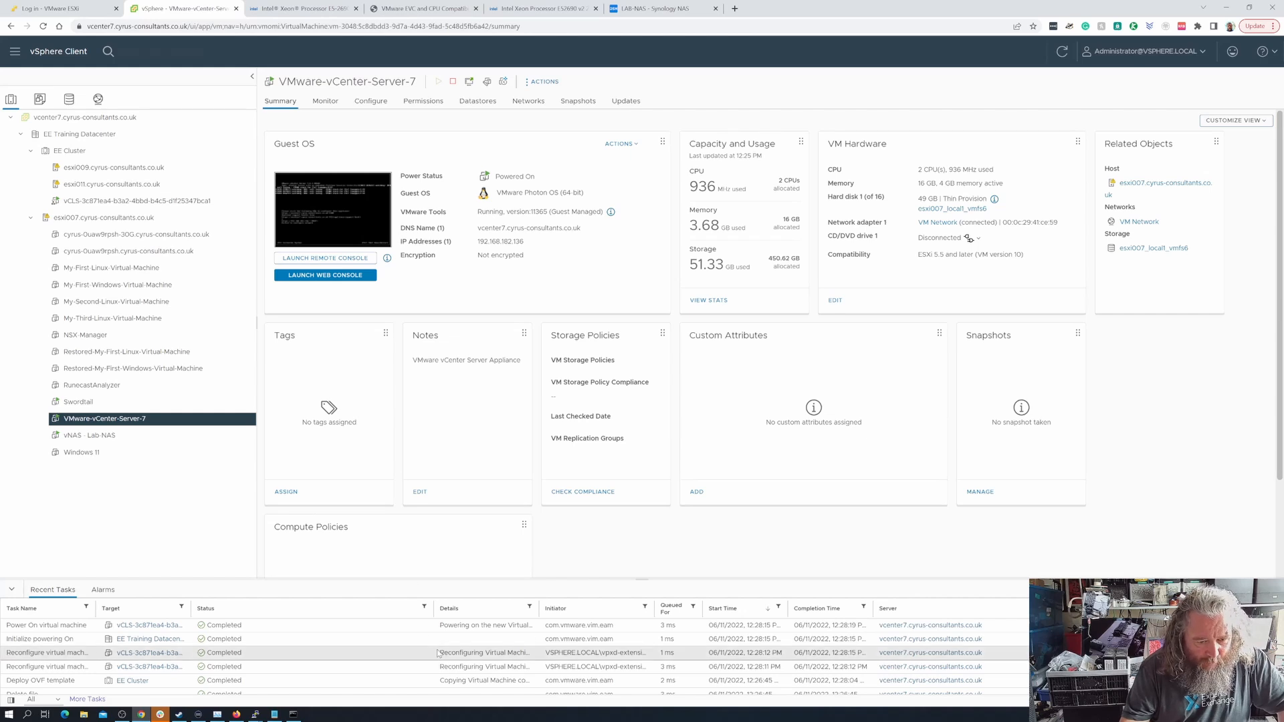
{"action": "scroll", "coordinate": [438, 654], "scroll_direction": "down", "scroll_amount": 1}
{"action": "scroll", "coordinate": [438, 654], "scroll_direction": "down", "scroll_amount": 3}
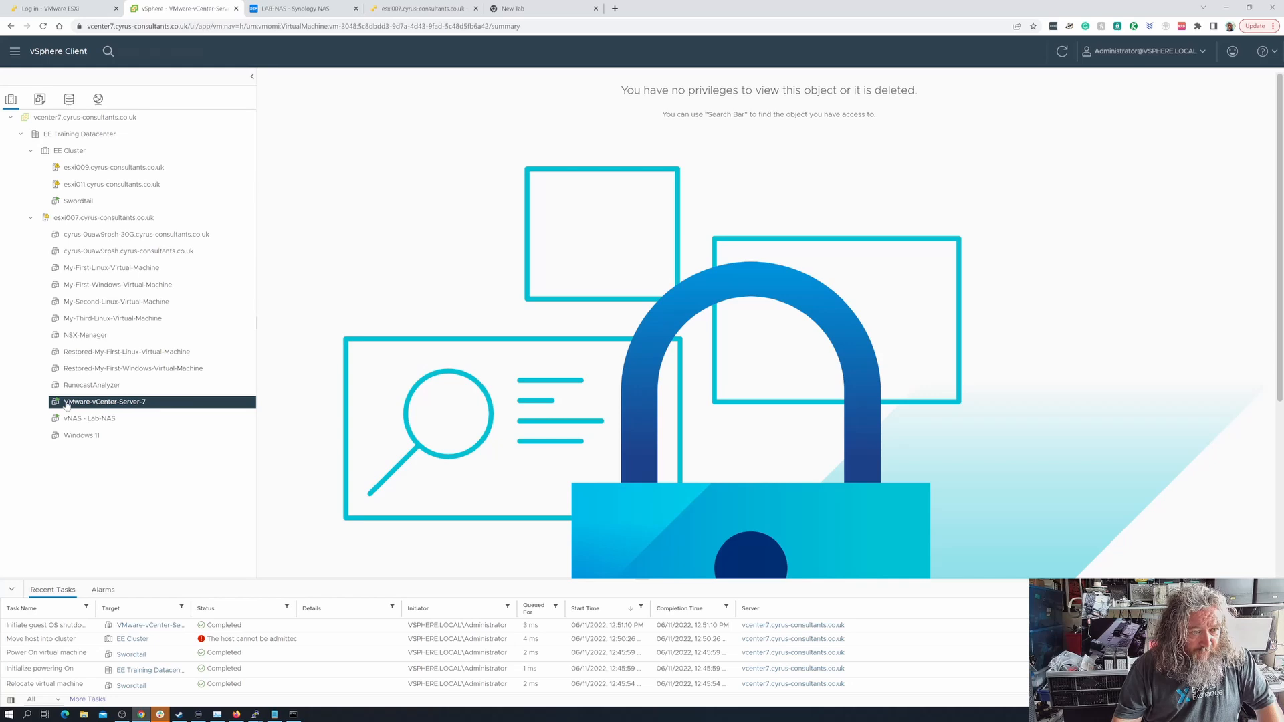
Switch to the esxi007 host client and unregister the VMware-vCenter-Server-7 virtual machine
{"action": "left_click", "coordinate": [417, 8]}
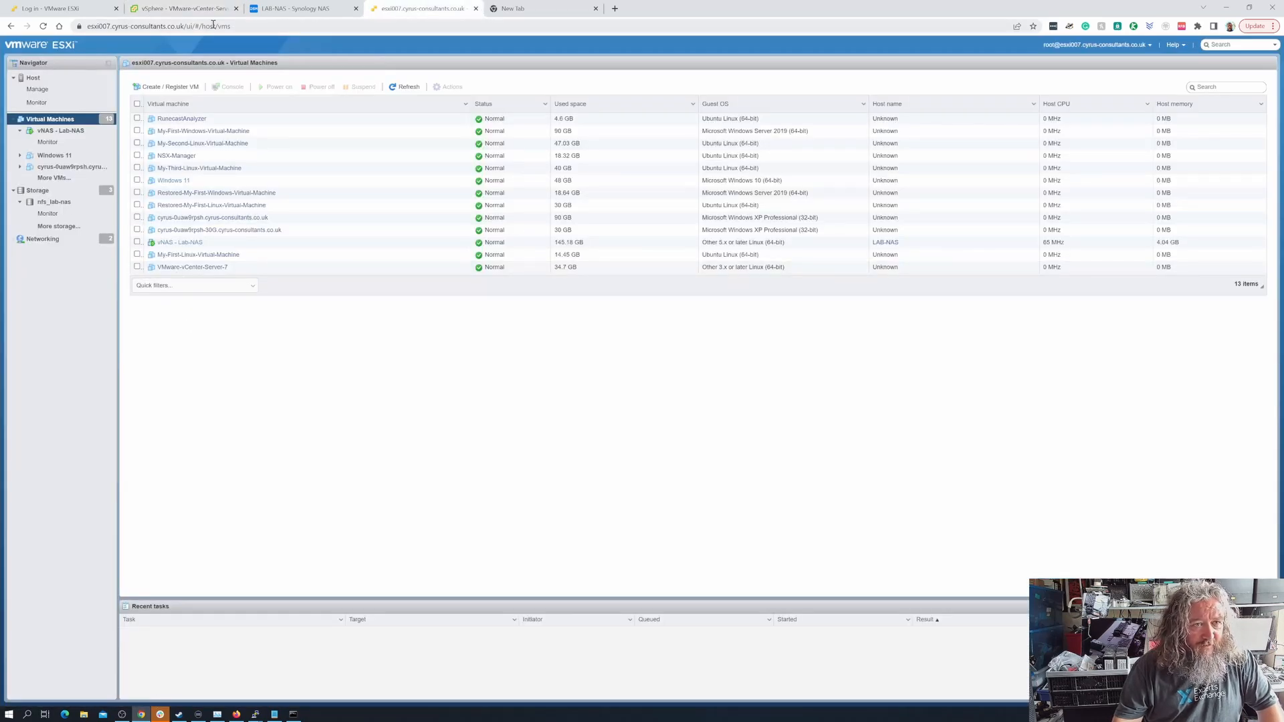
{"action": "left_click", "coordinate": [185, 268]}
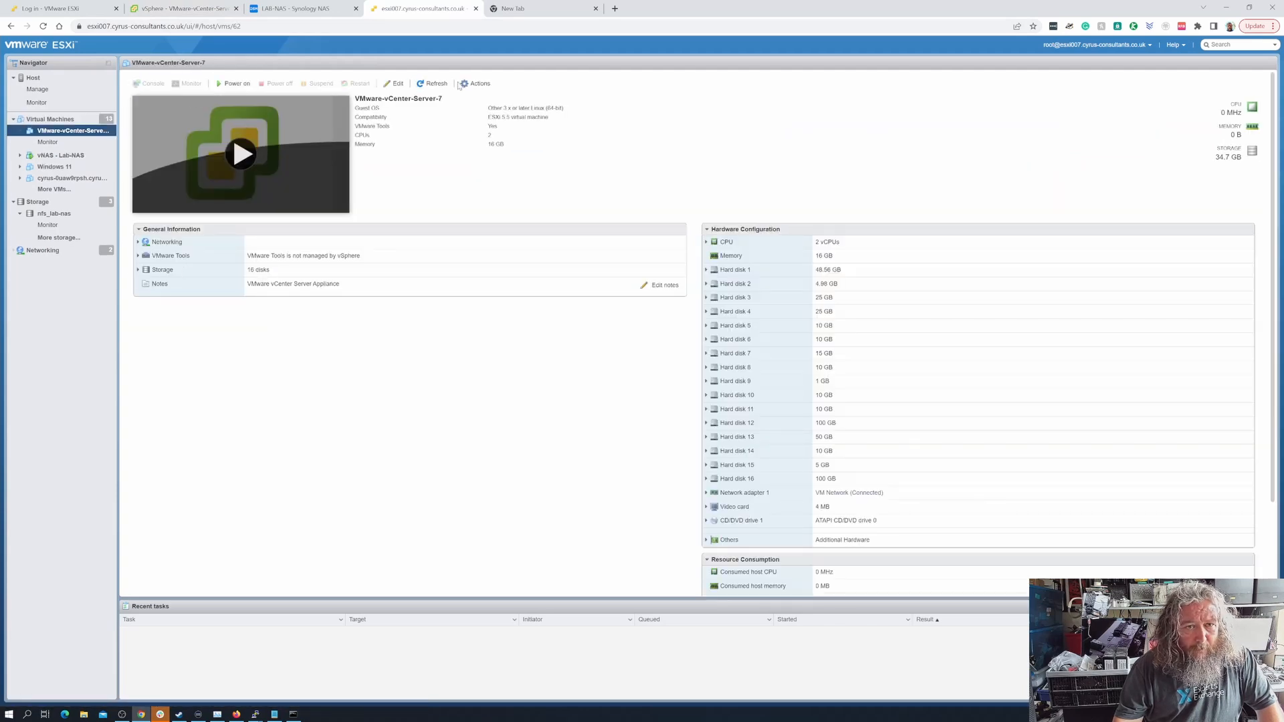
{"action": "left_click", "coordinate": [476, 84]}
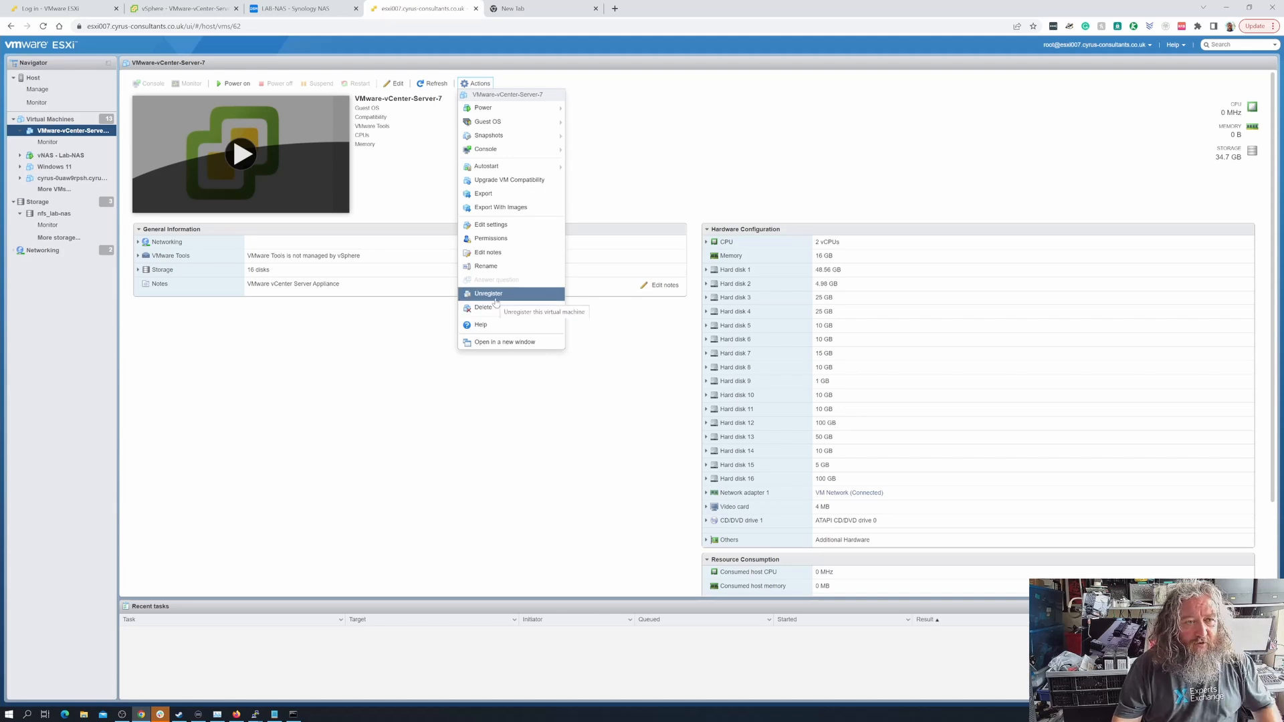
{"action": "left_click", "coordinate": [494, 295]}
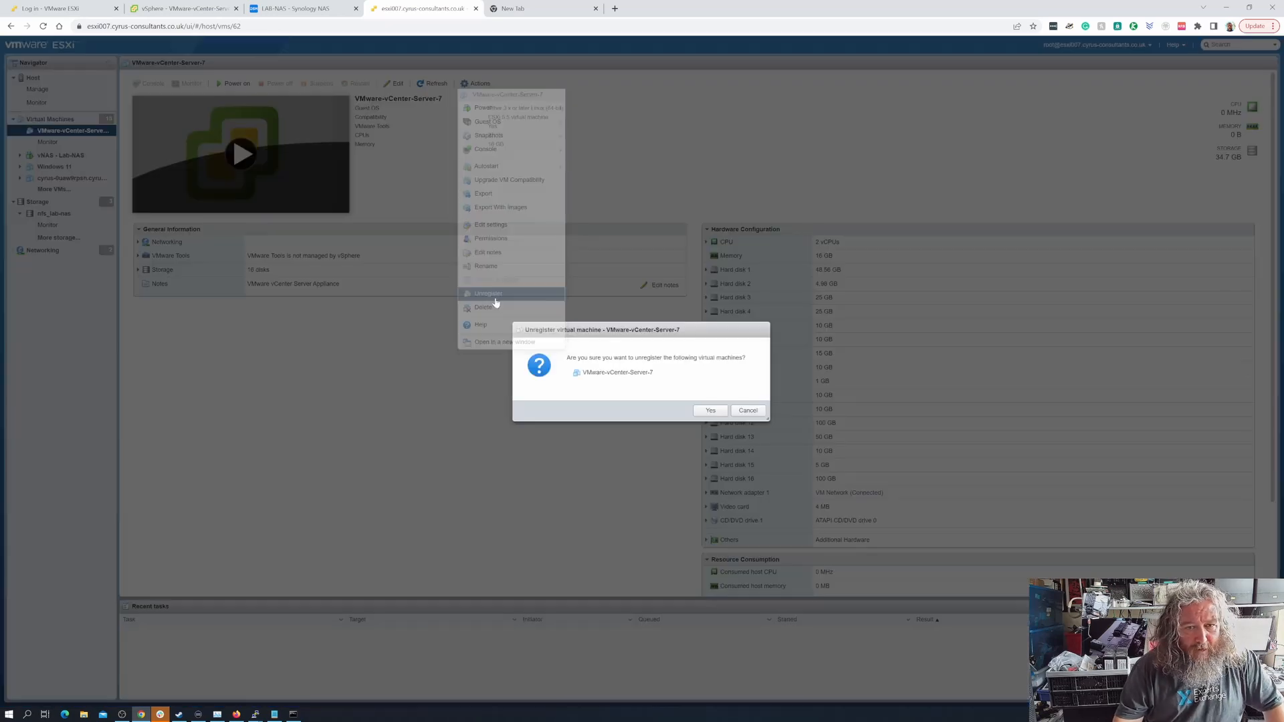
{"action": "left_click", "coordinate": [713, 412]}
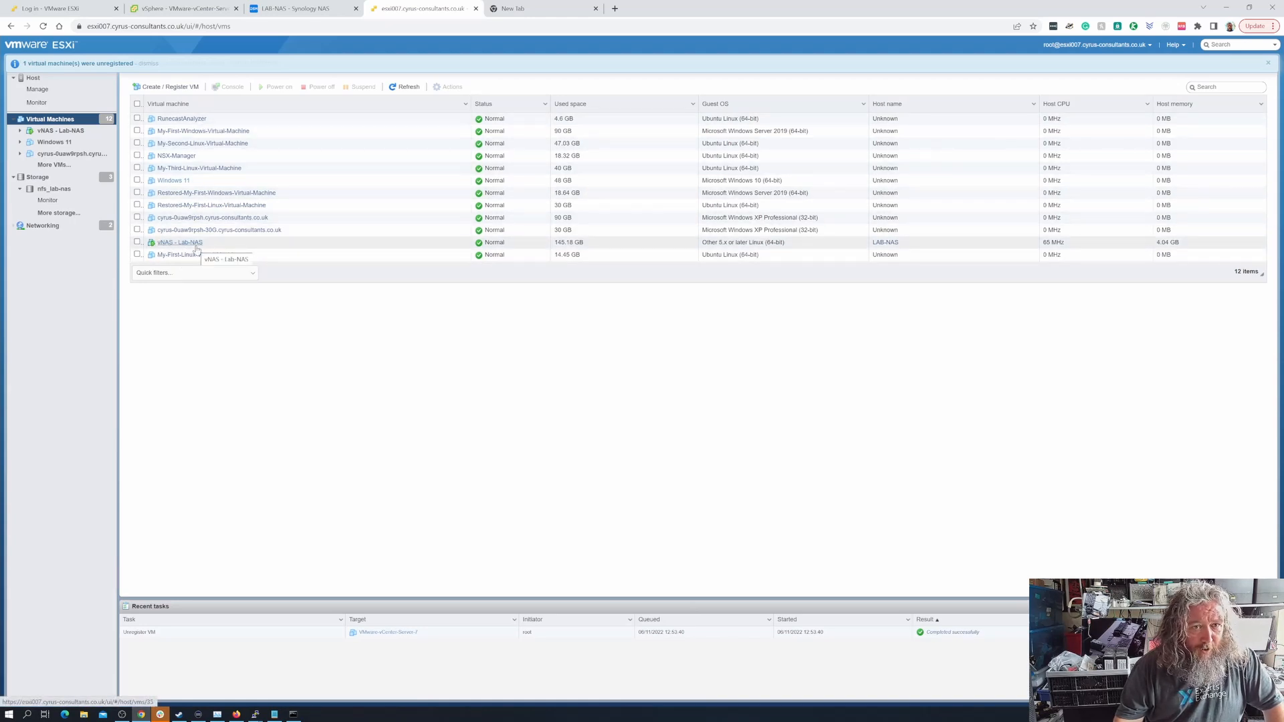
Open the esxi009 host client at esxi009.cyrus-consultants.co.uk/ui/#/host/vms in the empty browser tab, reusing the esxi007 address
{"action": "left_click", "coordinate": [303, 29]}
{"action": "key", "text": "ctrl+c"}
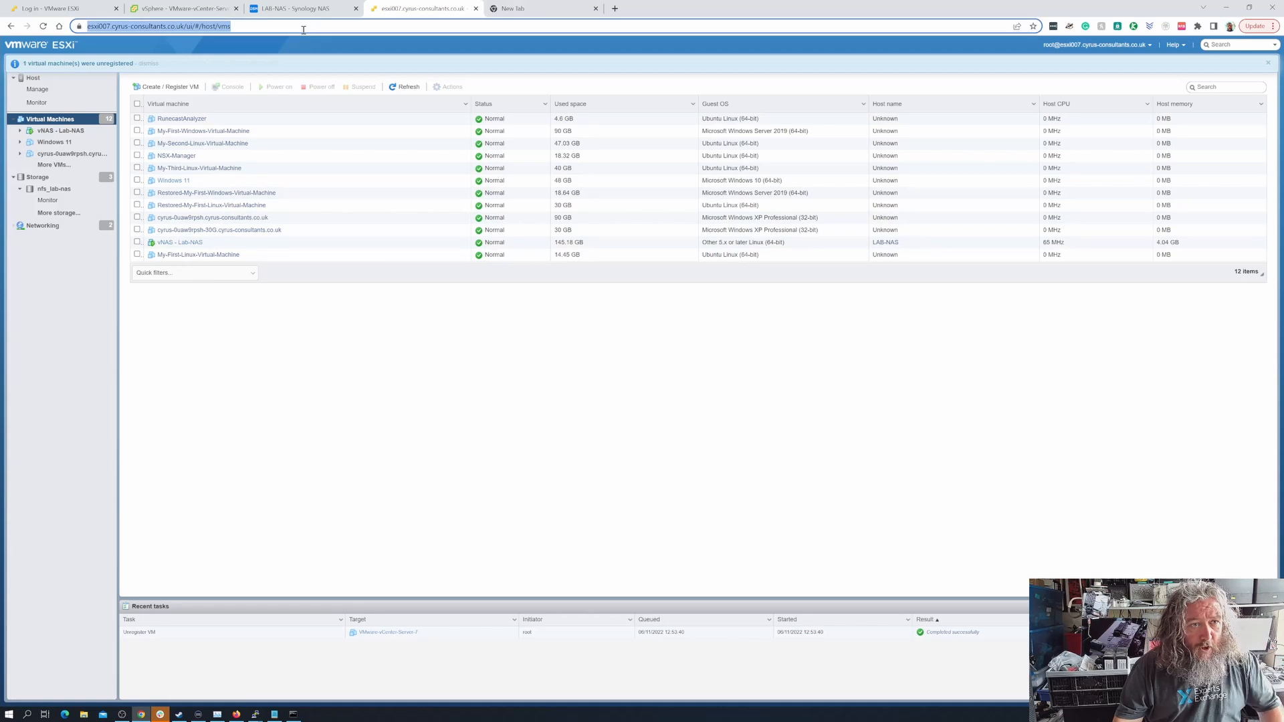
{"action": "left_click", "coordinate": [513, 8]}
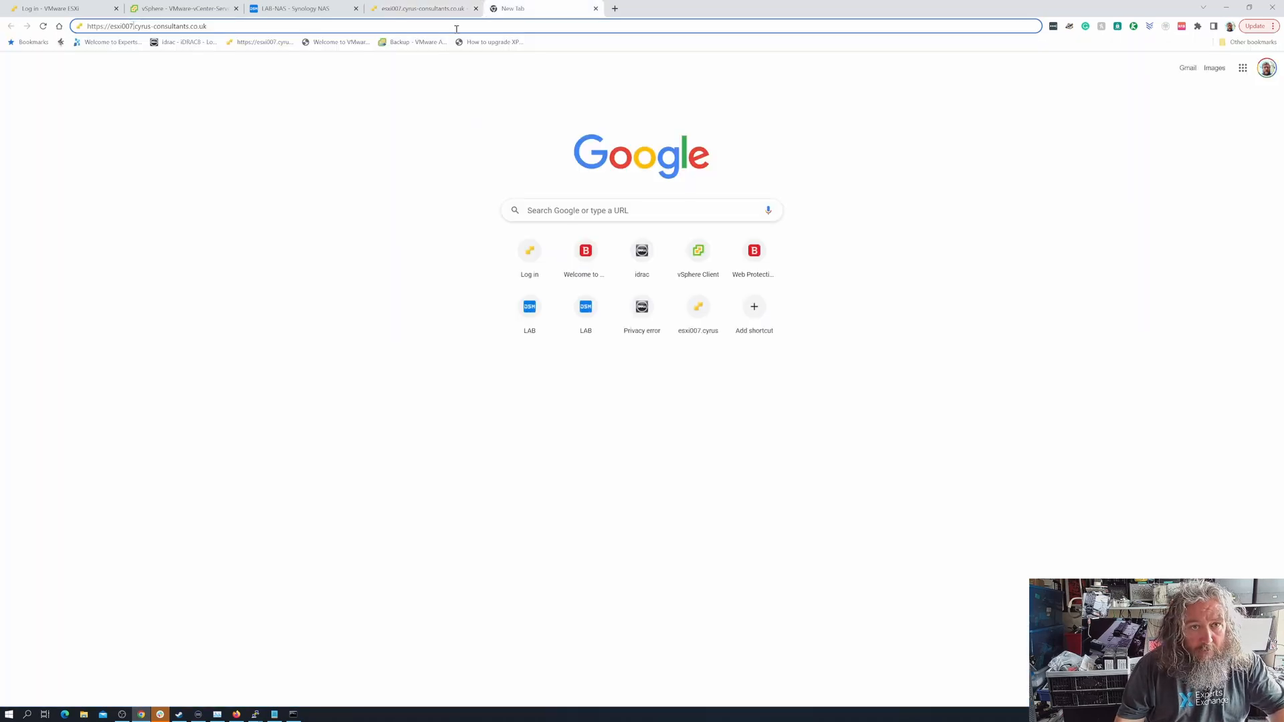
{"action": "key", "text": "ctrl+a"}
{"action": "key", "text": "ctrl+v"}
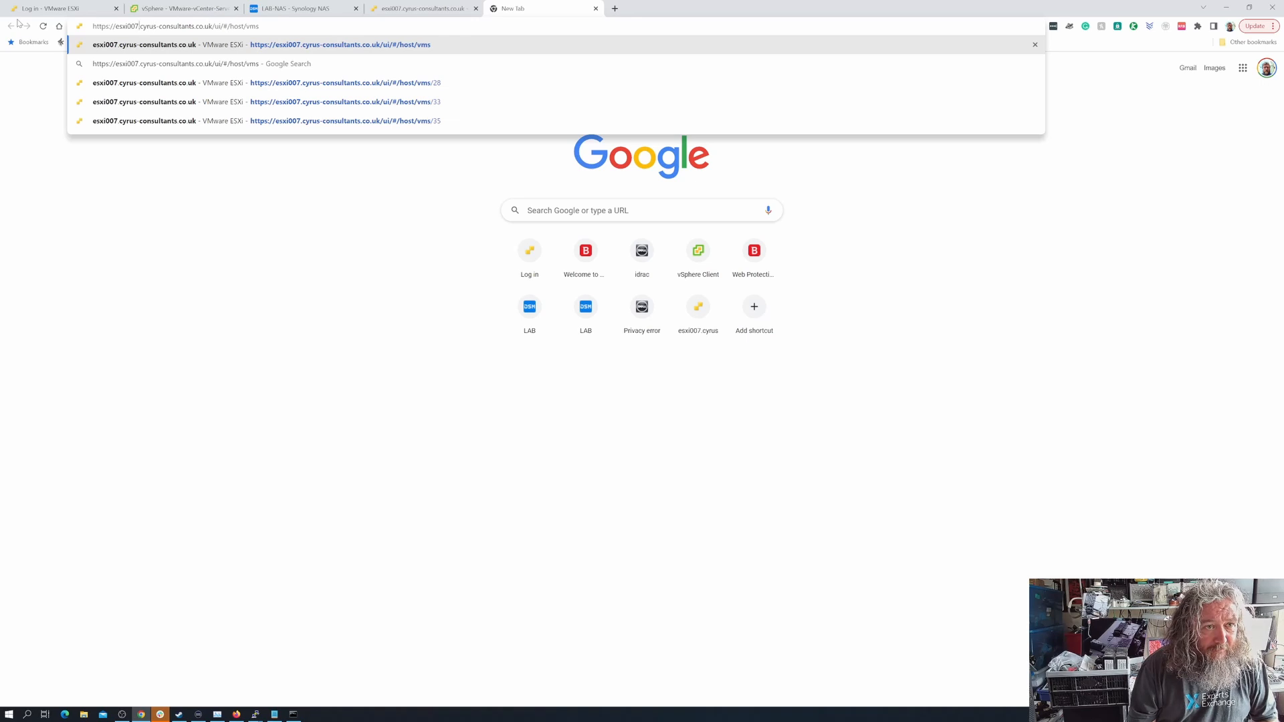
{"action": "key", "text": "BackSpace"}
{"action": "type", "text": "9"}
{"action": "key", "text": "Return"}
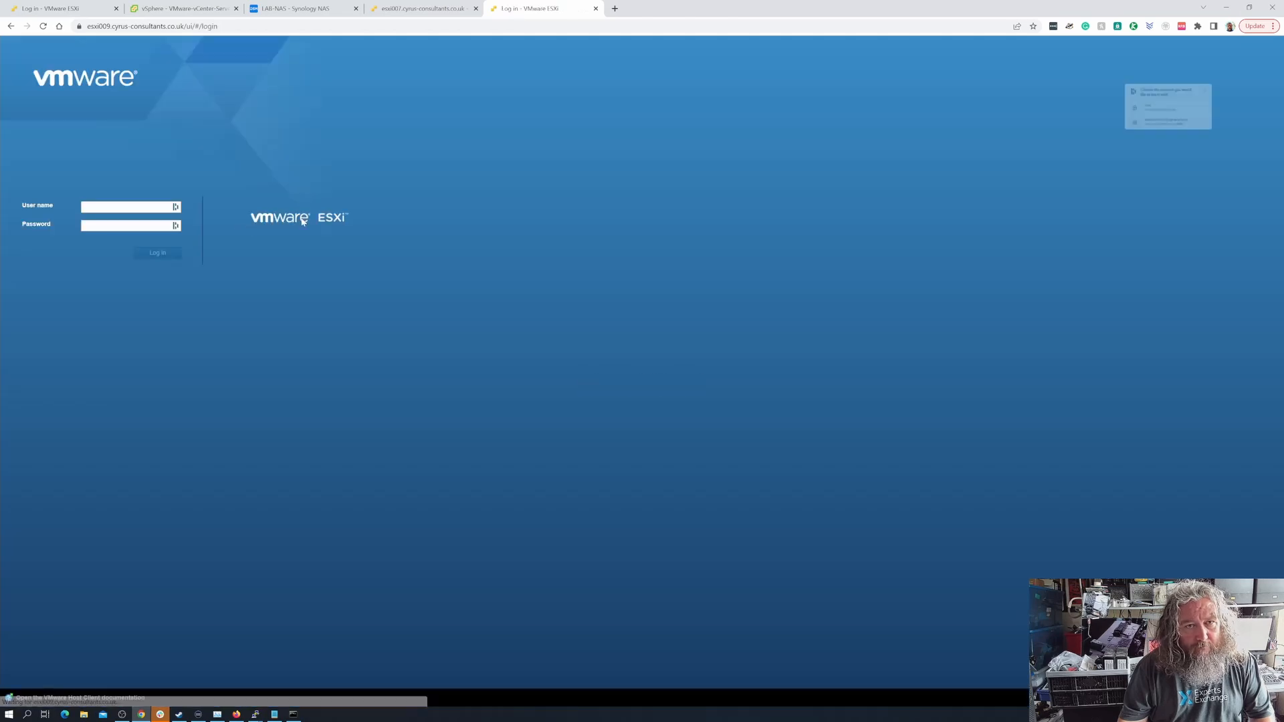
Log in to the esxi009 host client as root, filling the password field from the saved login
{"action": "left_click", "coordinate": [136, 208]}
{"action": "type", "text": "ro"}
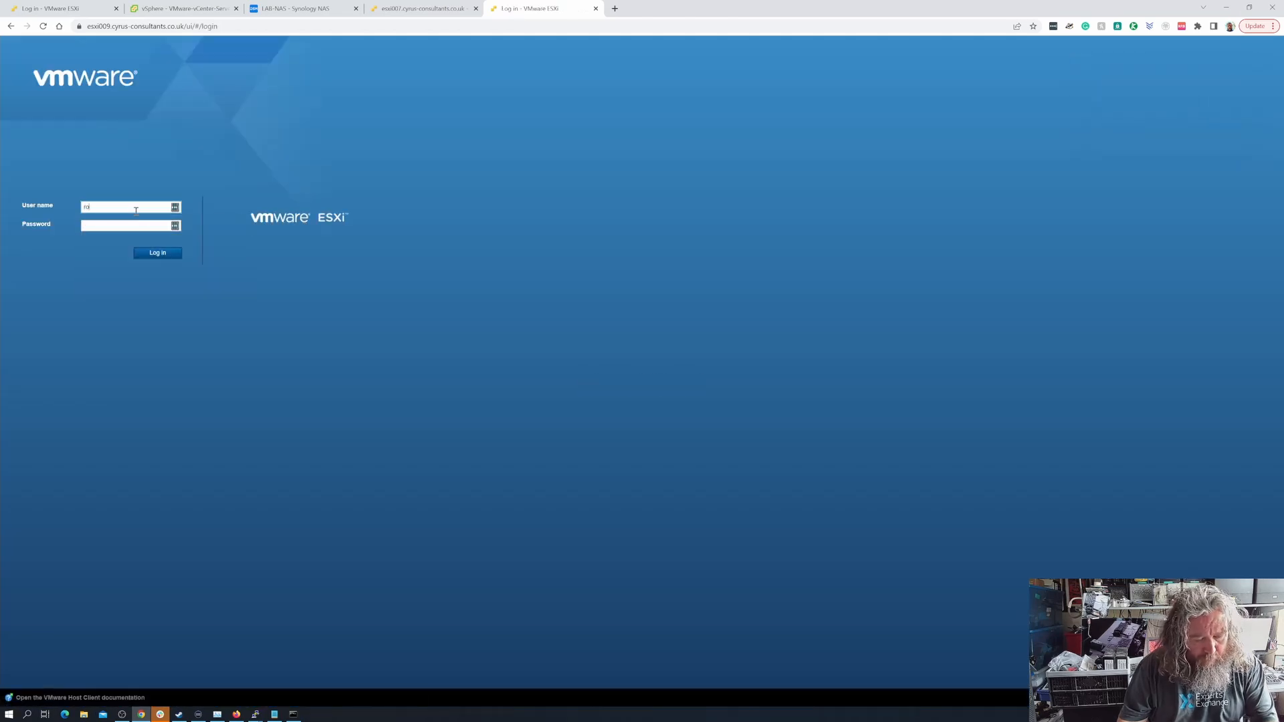
{"action": "type", "text": "ot"}
{"action": "left_click", "coordinate": [134, 226]}
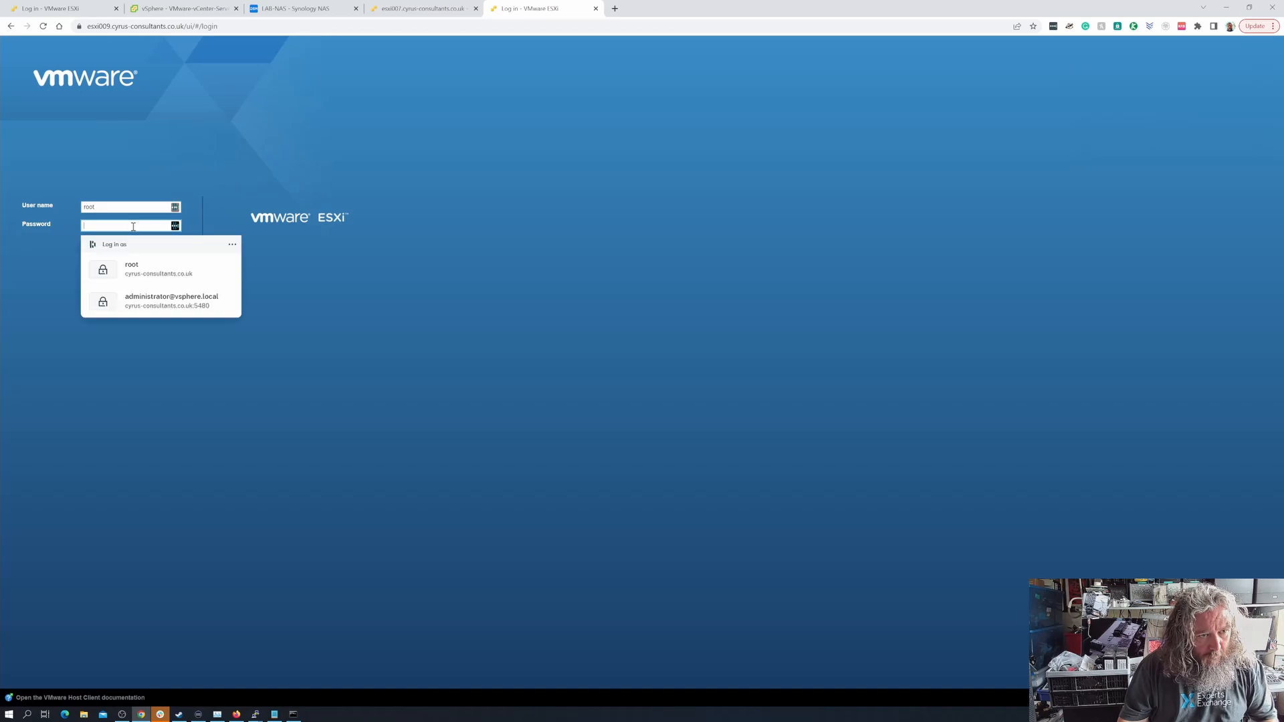
{"action": "left_click", "coordinate": [143, 280]}
{"action": "left_click", "coordinate": [161, 255]}
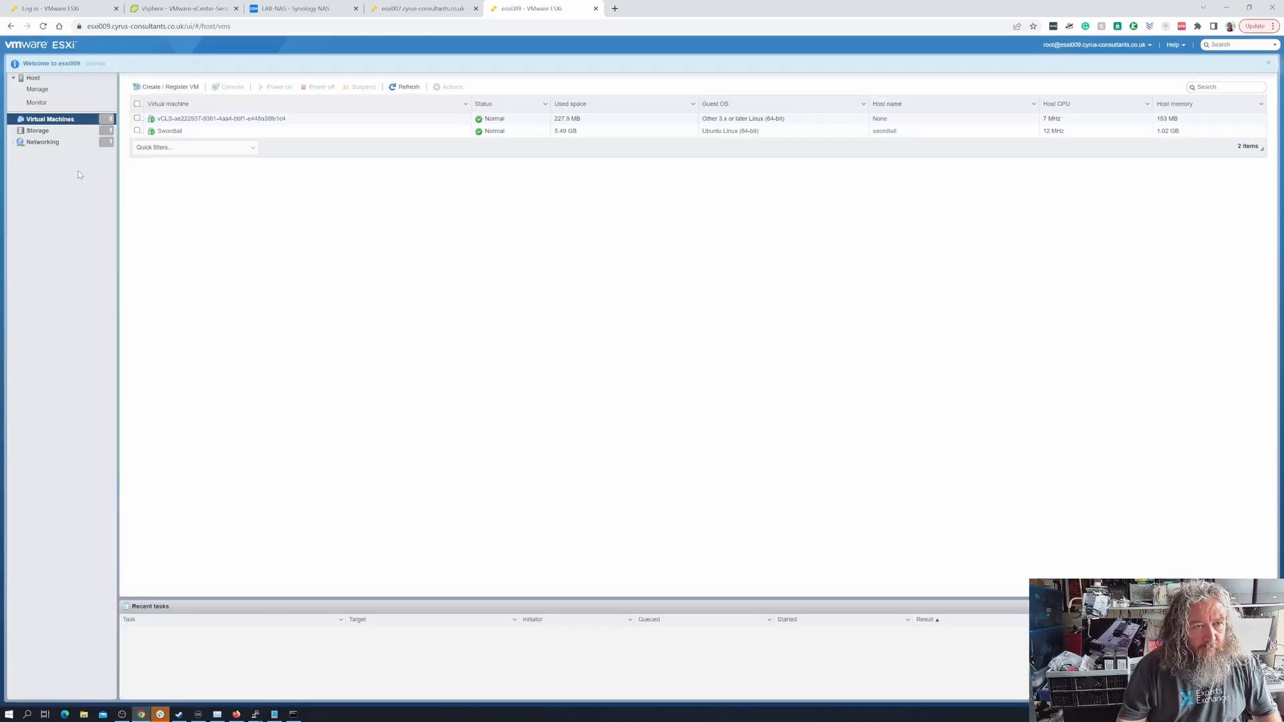
Open the esxi011 host client at esxi011.cyrus-consultants.co.uk/ui/#/host/vms in a new browser tab, reusing the esxi009 address
{"action": "left_click", "coordinate": [414, 27]}
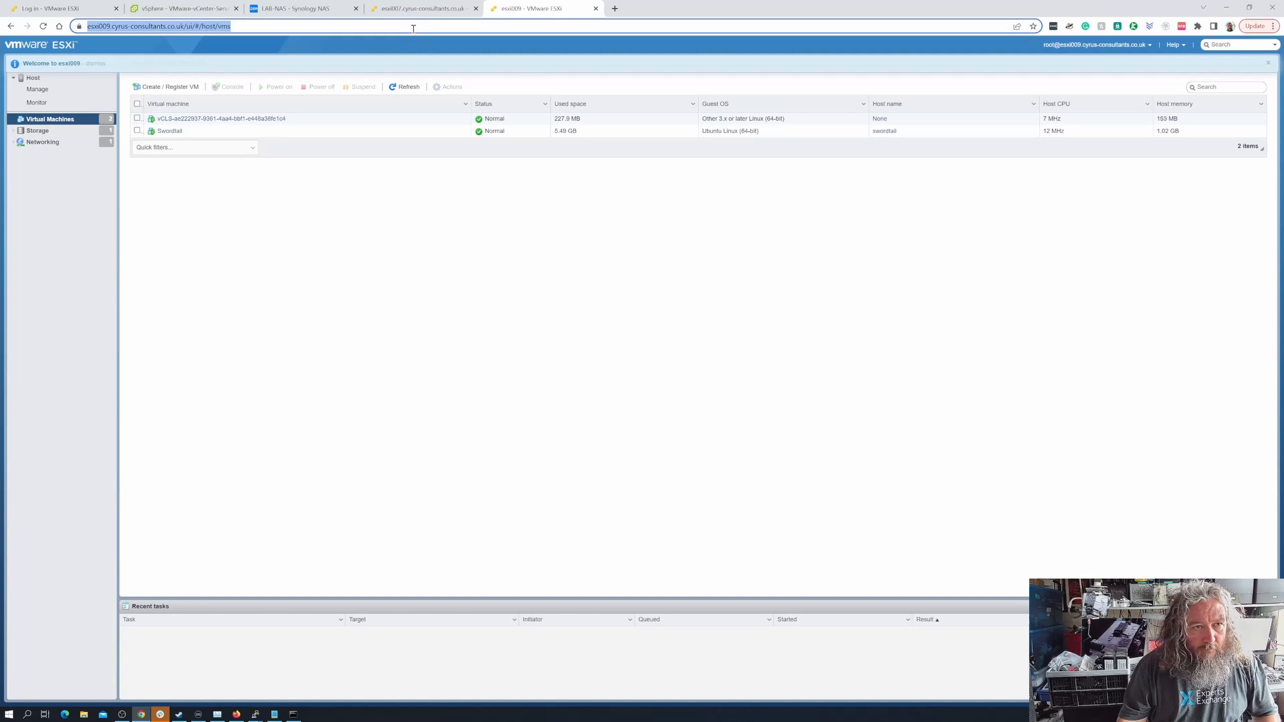
{"action": "key", "text": "ctrl+c"}
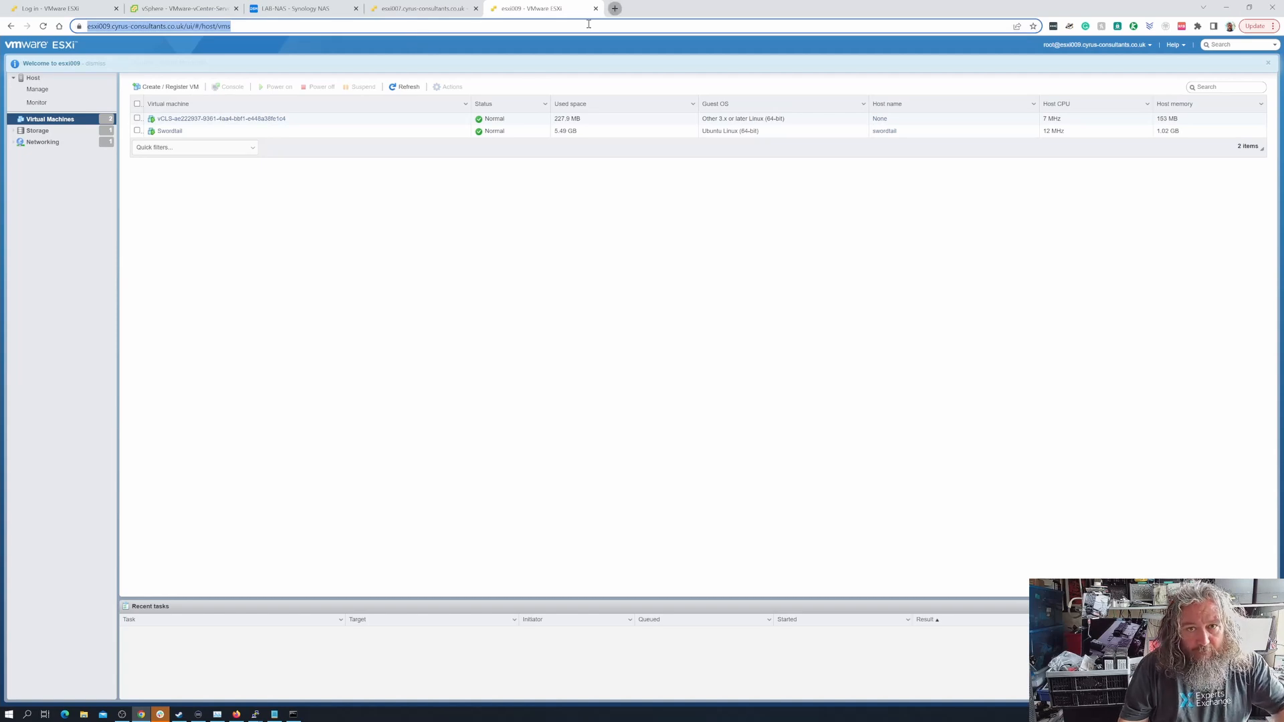
{"action": "left_click", "coordinate": [614, 8]}
{"action": "key", "text": "ctrl+v"}
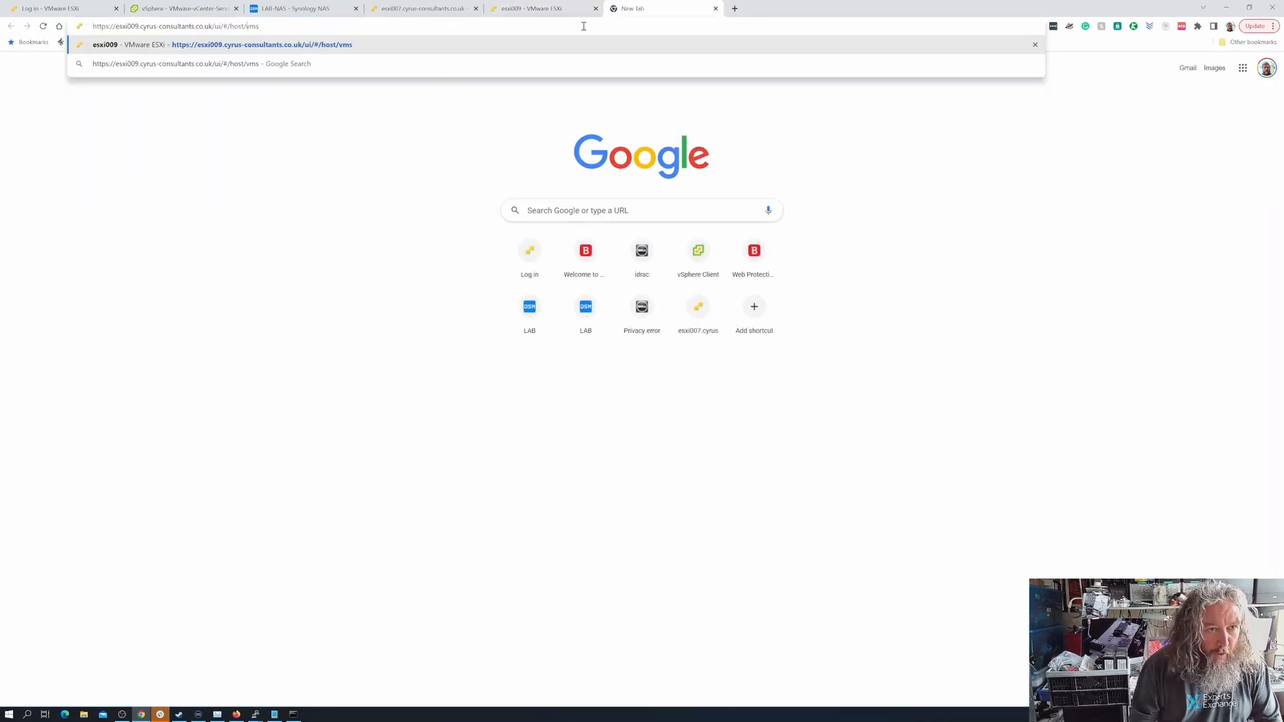
{"action": "key", "text": "BackSpace"}
{"action": "key", "text": "BackSpace"}
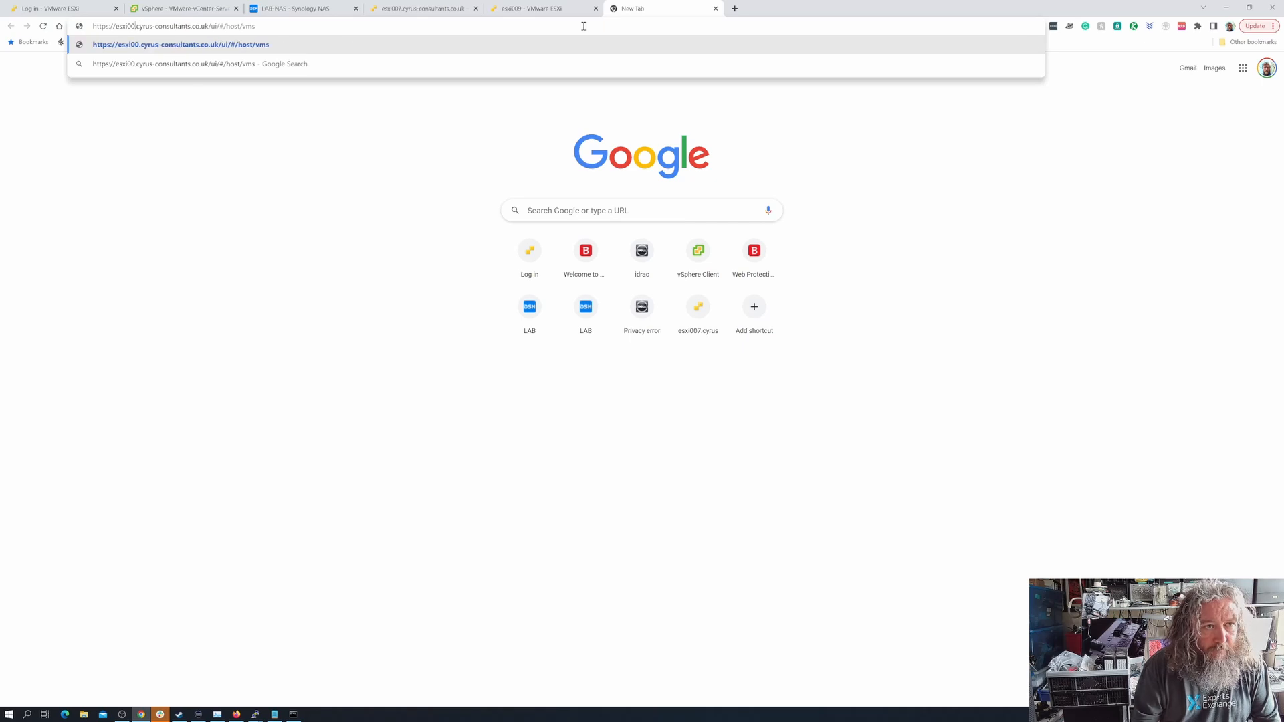
{"action": "type", "text": "11"}
{"action": "key", "text": "Return"}
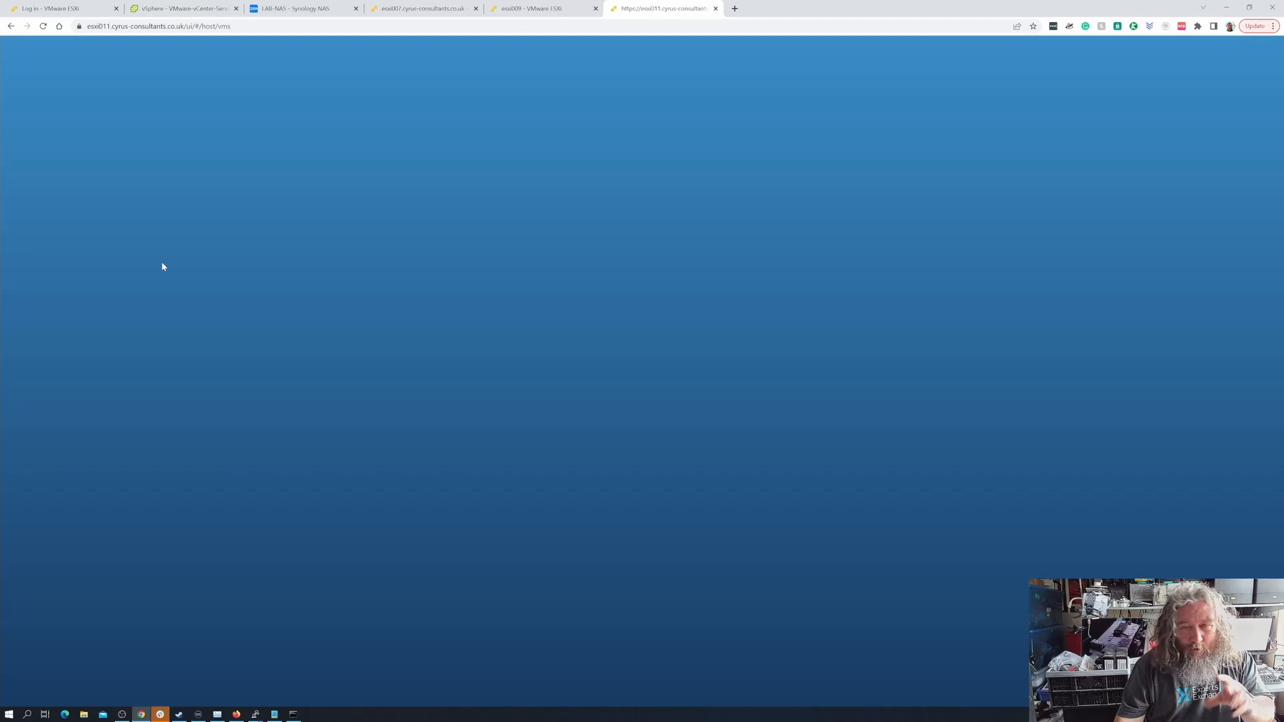
Log in to the esxi011 host client as root, filling the password field from the saved login
{"action": "left_click", "coordinate": [133, 208]}
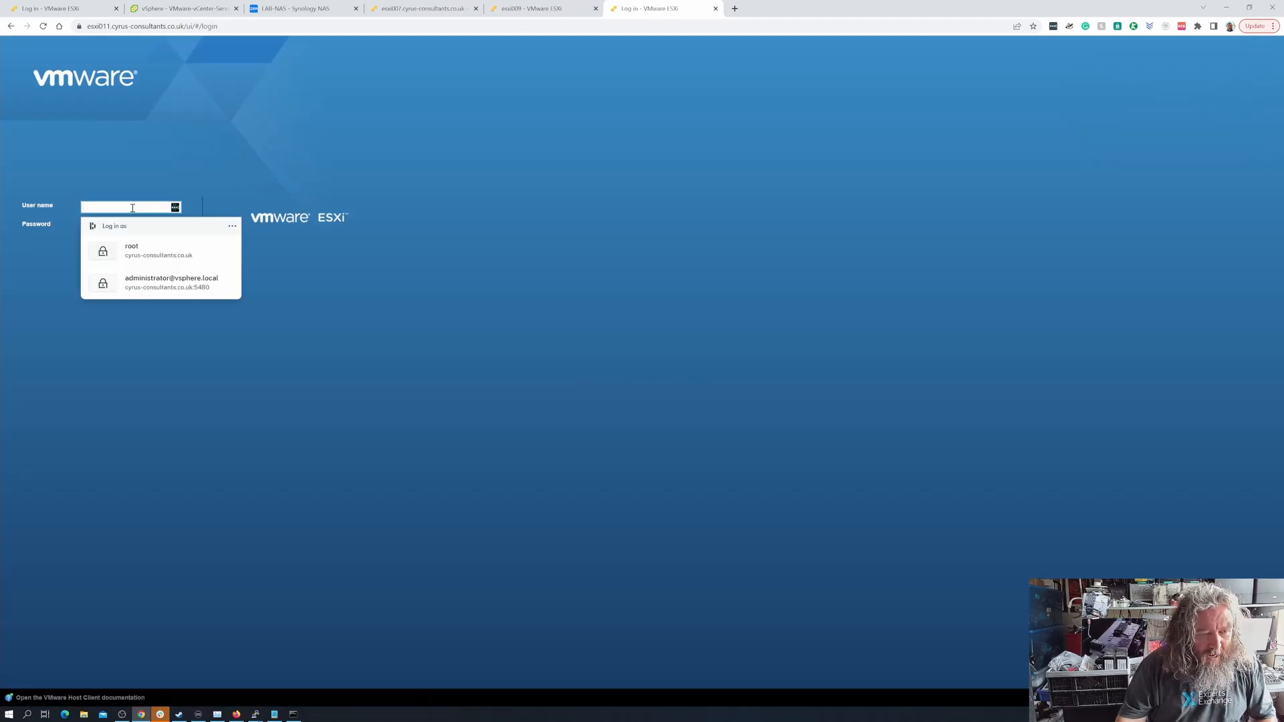
{"action": "type", "text": "root"}
{"action": "key", "text": "Tab"}
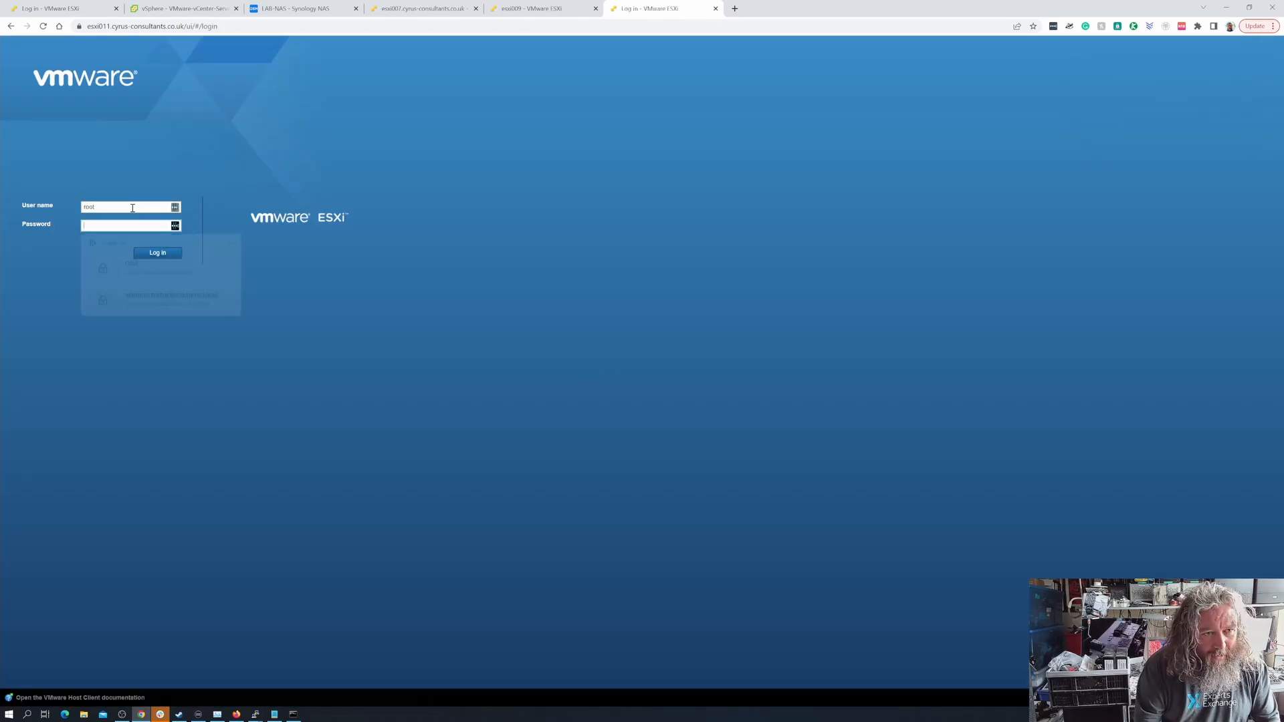
{"action": "left_click", "coordinate": [121, 281]}
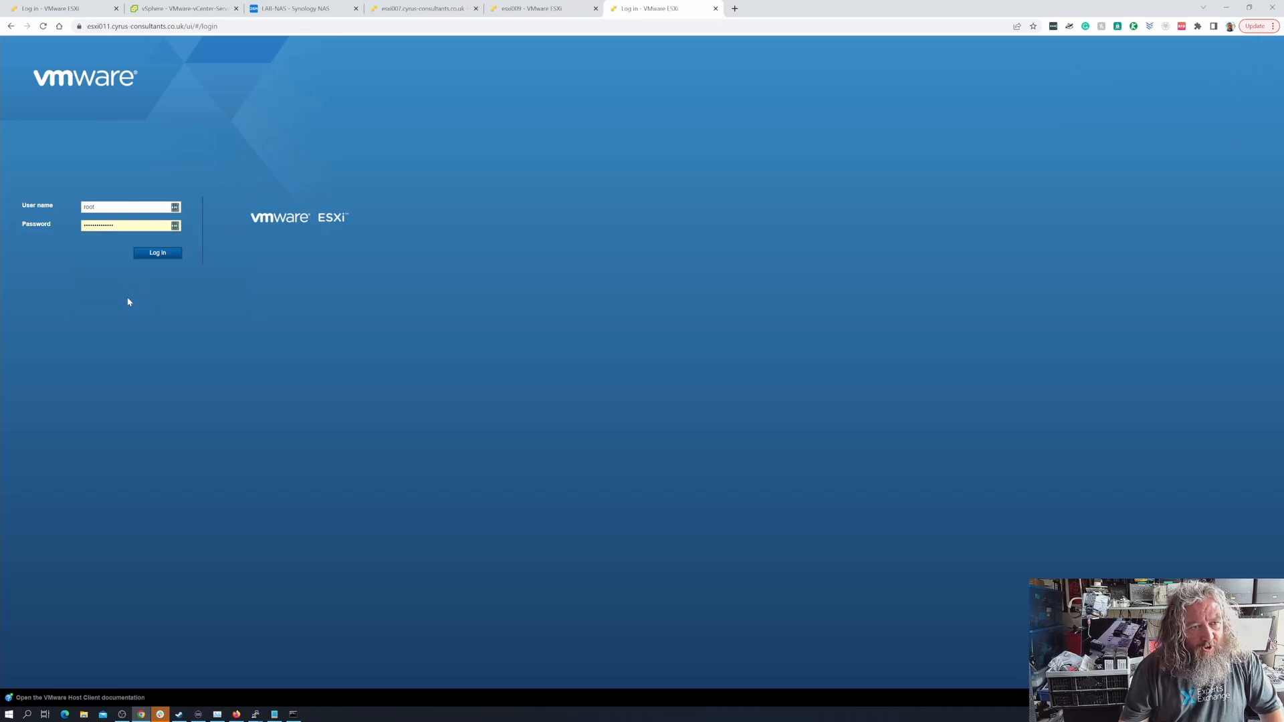
{"action": "left_click", "coordinate": [161, 257]}
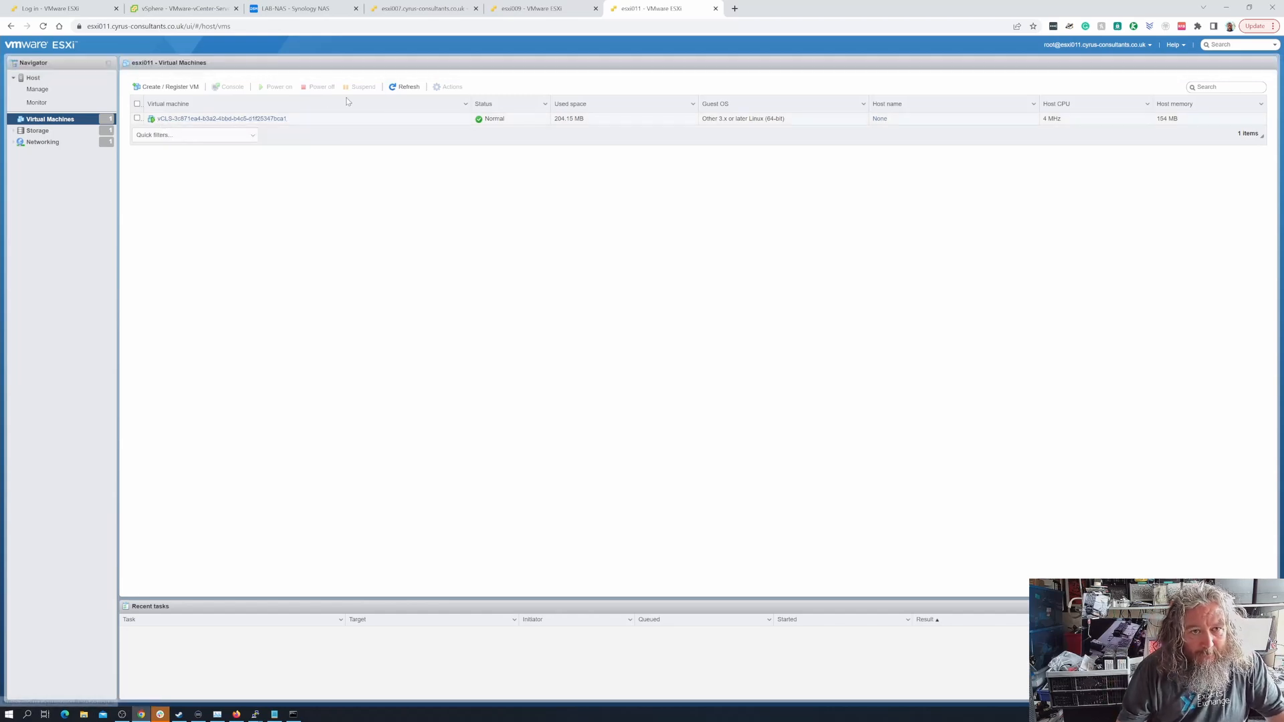
Open the nfs_lab-nas datastore on esxi011 in the datastore browser and widen the folder column to show full names
{"action": "left_click", "coordinate": [55, 132]}
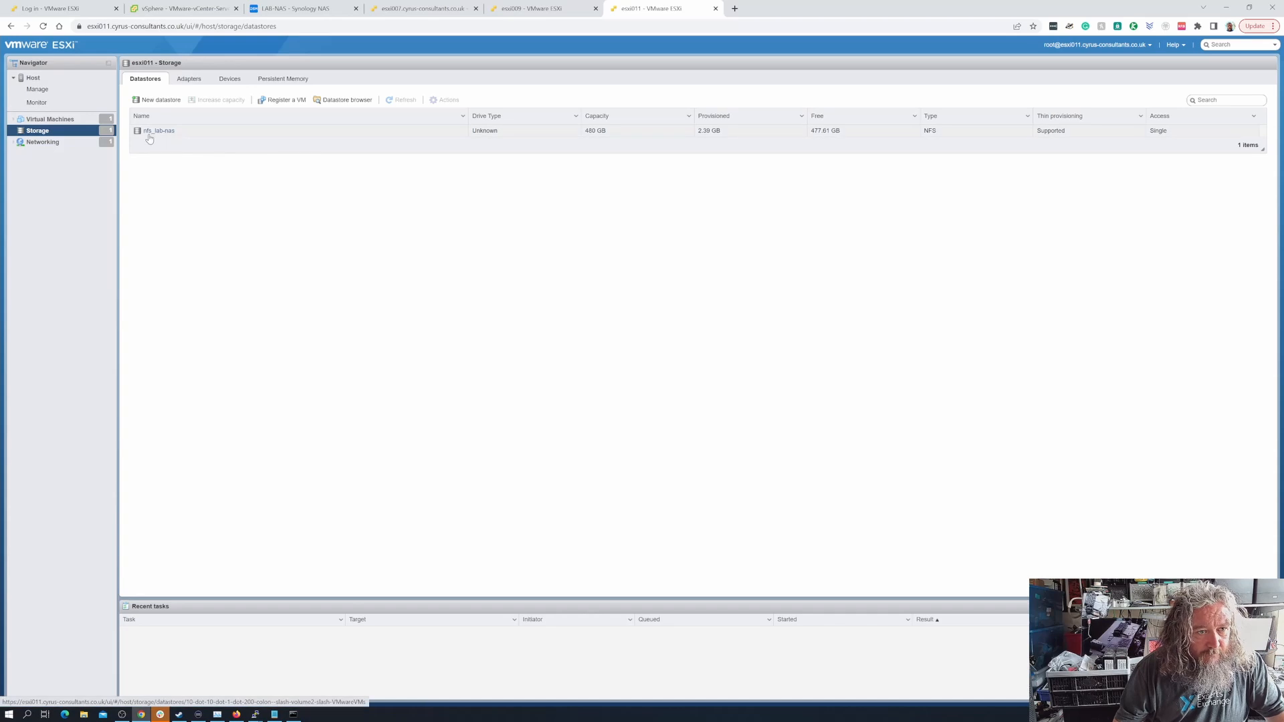
{"action": "left_click", "coordinate": [161, 133]}
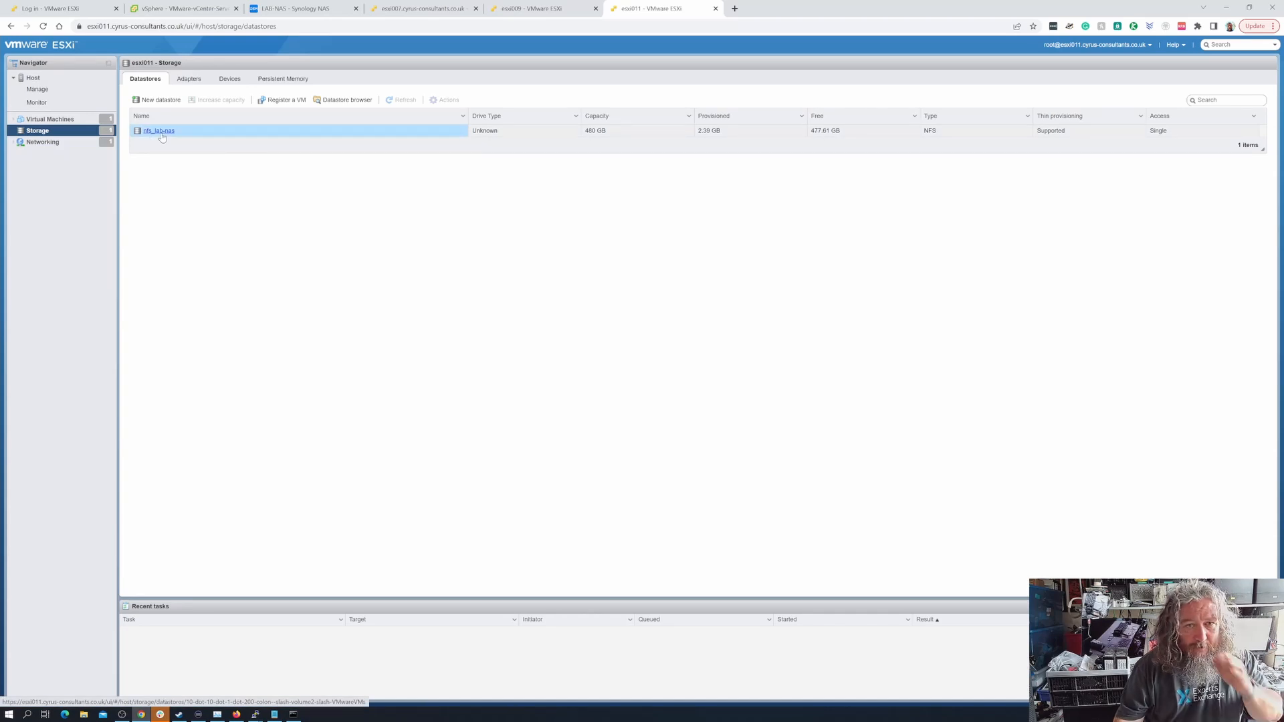
{"action": "left_click", "coordinate": [202, 92]}
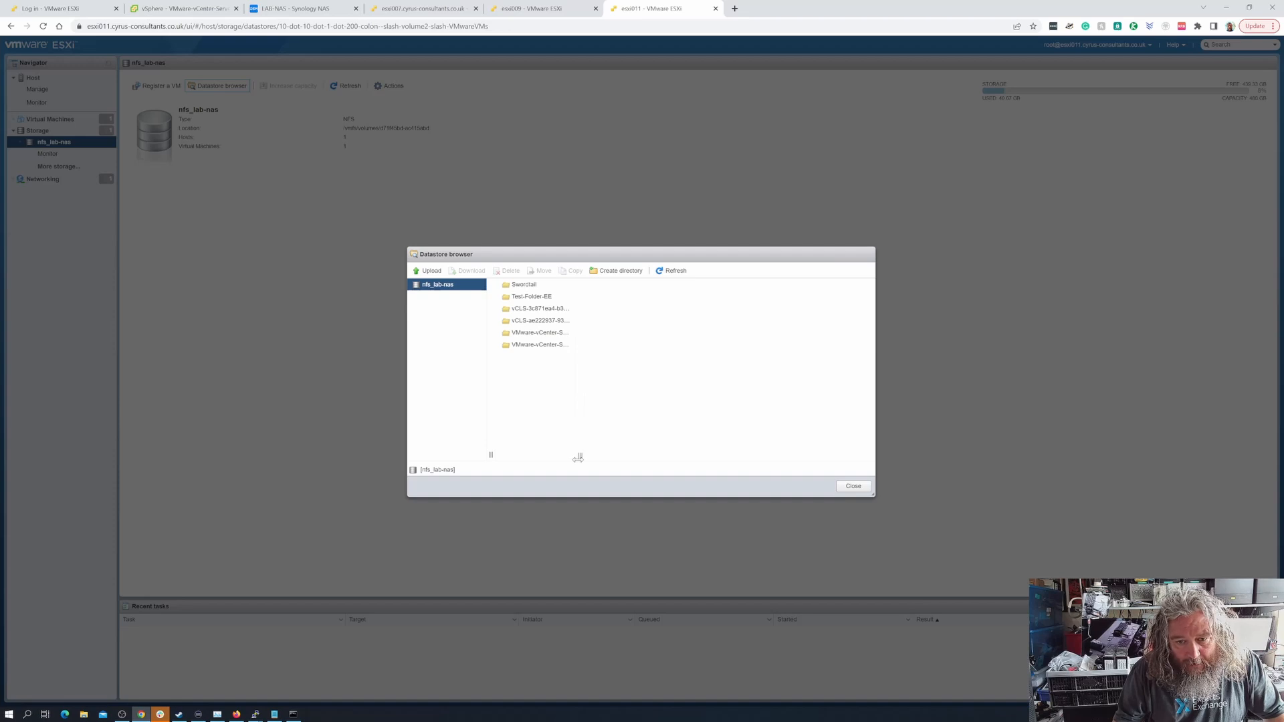
{"action": "left_click_drag", "start_coordinate": [578, 458], "coordinate": [690, 456]}
Register the virtual machine on esxi011 from VMware-vCenter-Server-7.vmx in the VMware-vCenter-Server-7_1 folder
{"action": "left_click", "coordinate": [575, 345]}
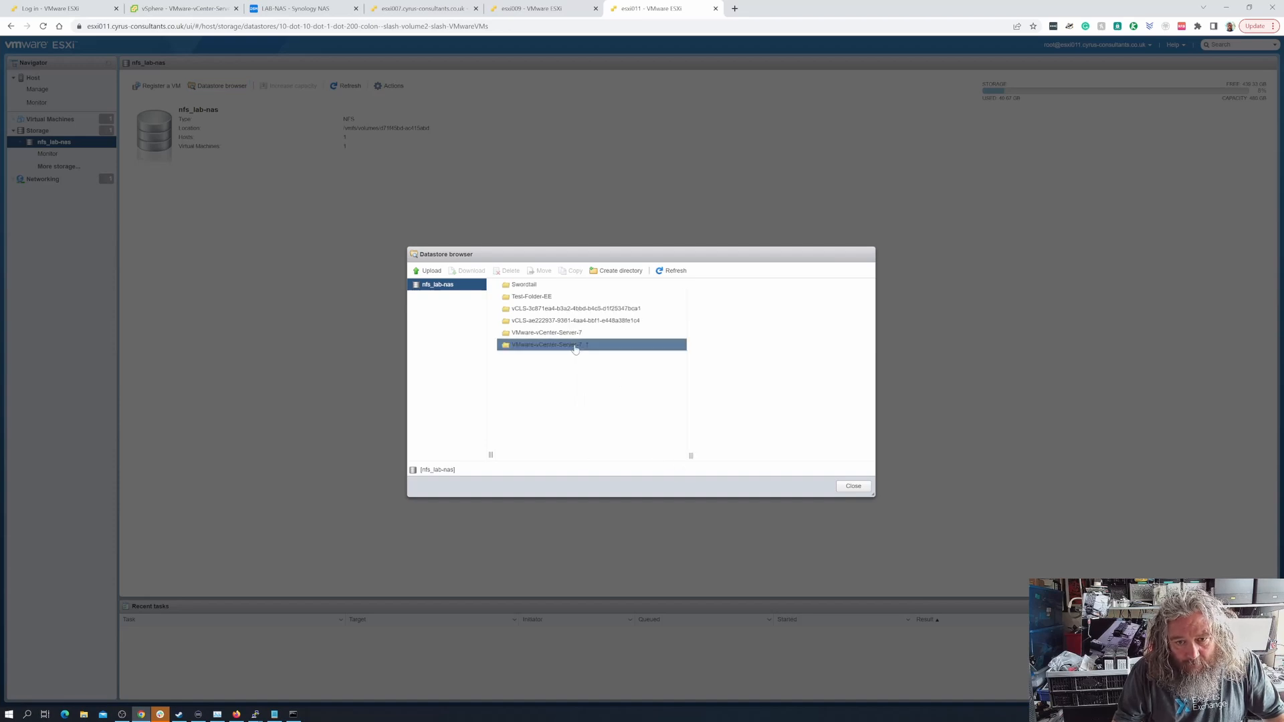
{"action": "scroll", "coordinate": [785, 437], "scroll_direction": "down", "scroll_amount": 5}
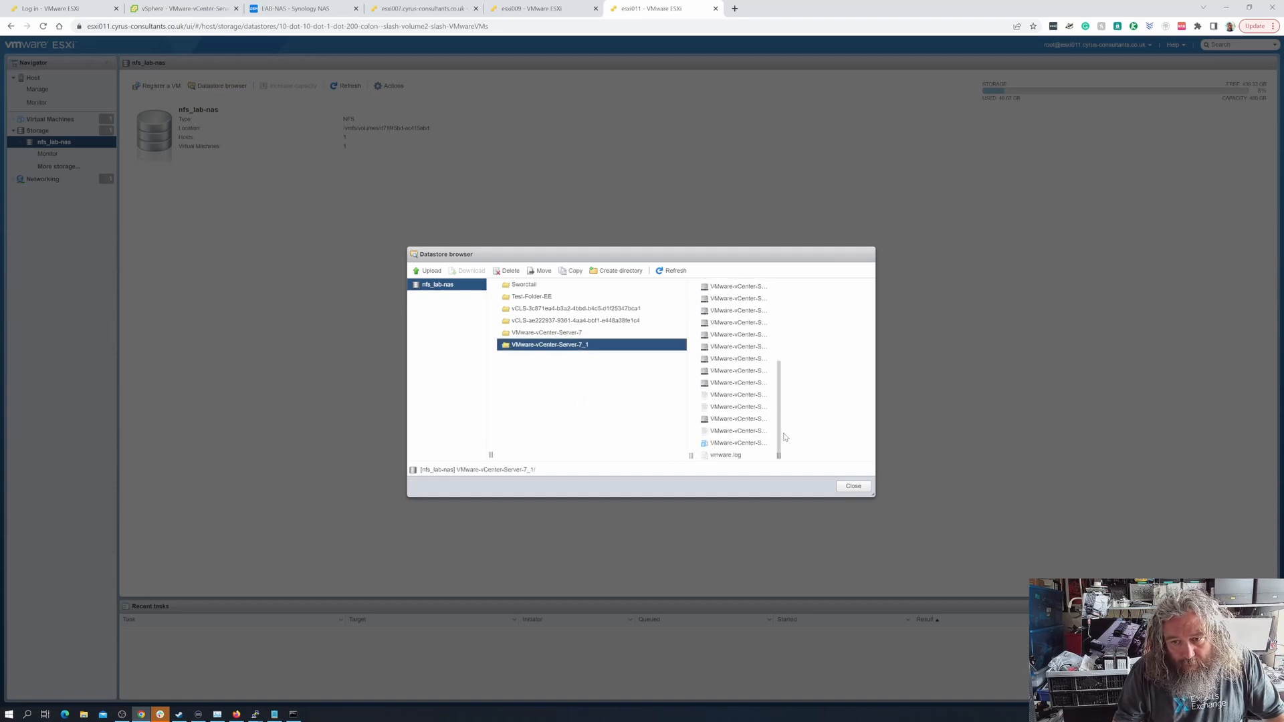
{"action": "left_click", "coordinate": [743, 442]}
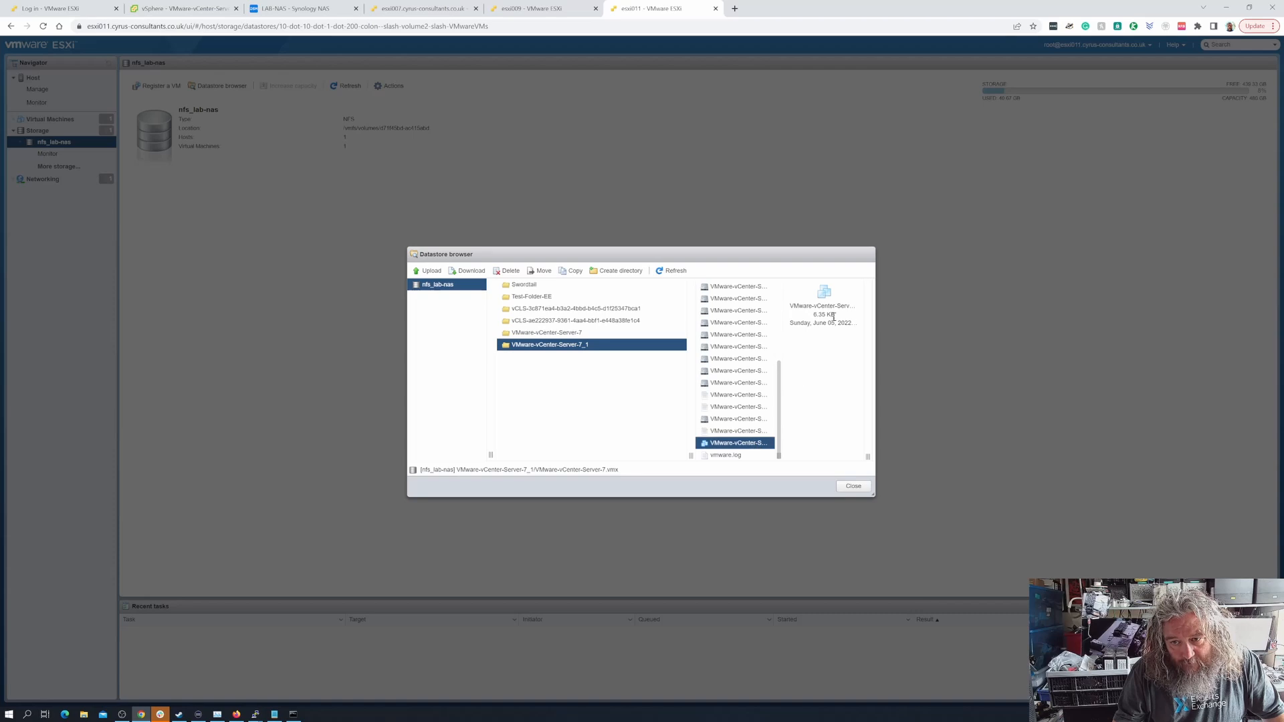
{"action": "right_click", "coordinate": [833, 316]}
{"action": "left_click", "coordinate": [849, 337]}
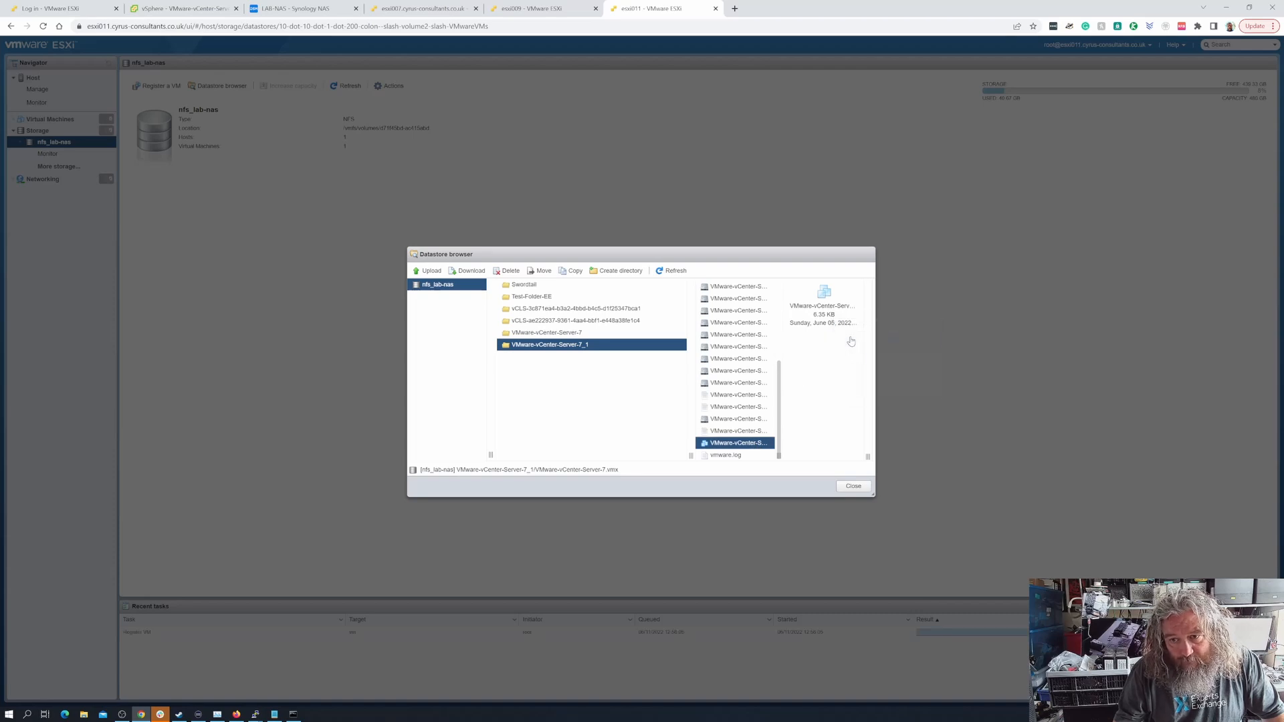
Close the datastore browser and power on the VMware-vCenter-Server-7 virtual machine on esxi011
{"action": "left_click", "coordinate": [853, 486]}
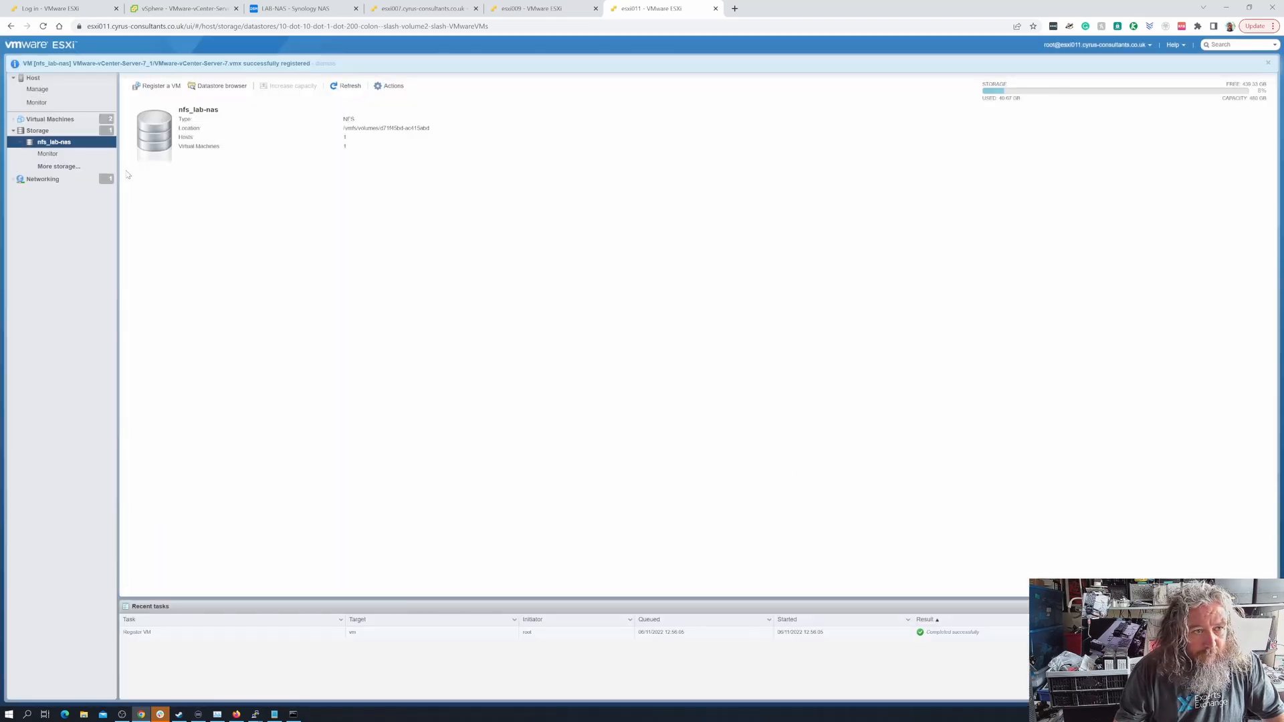
{"action": "left_click", "coordinate": [38, 120]}
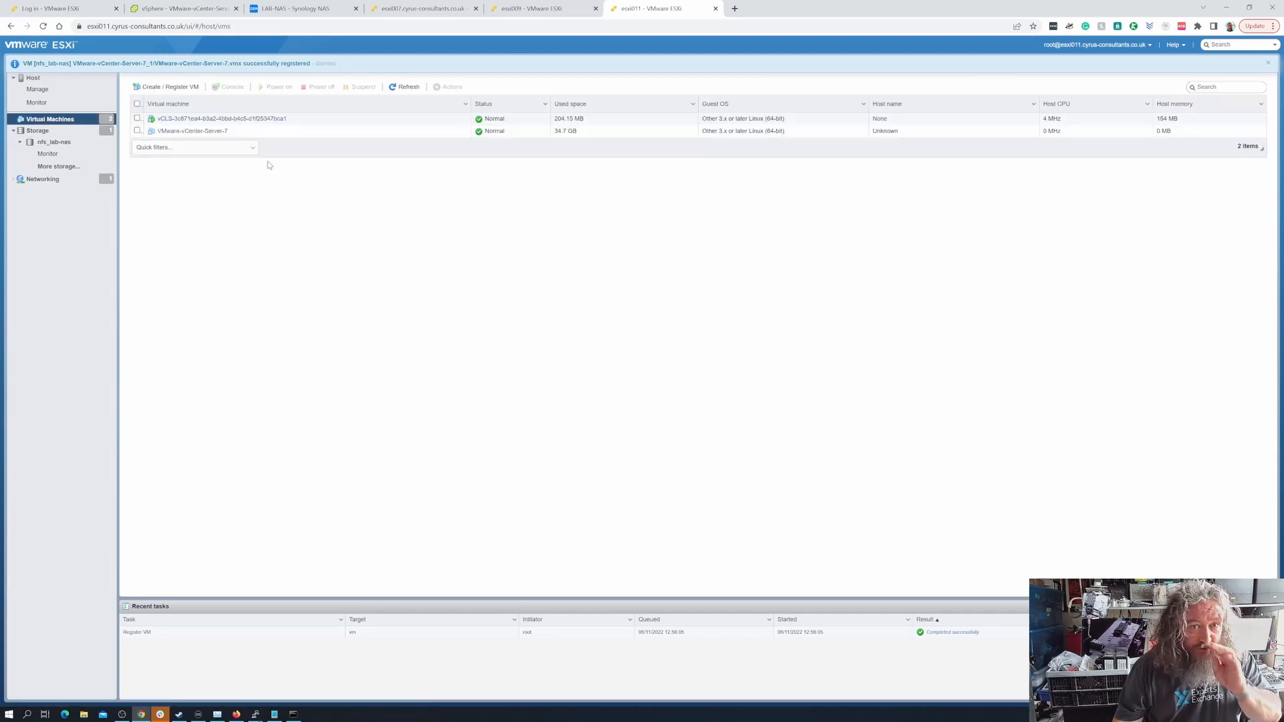
{"action": "left_click", "coordinate": [194, 131]}
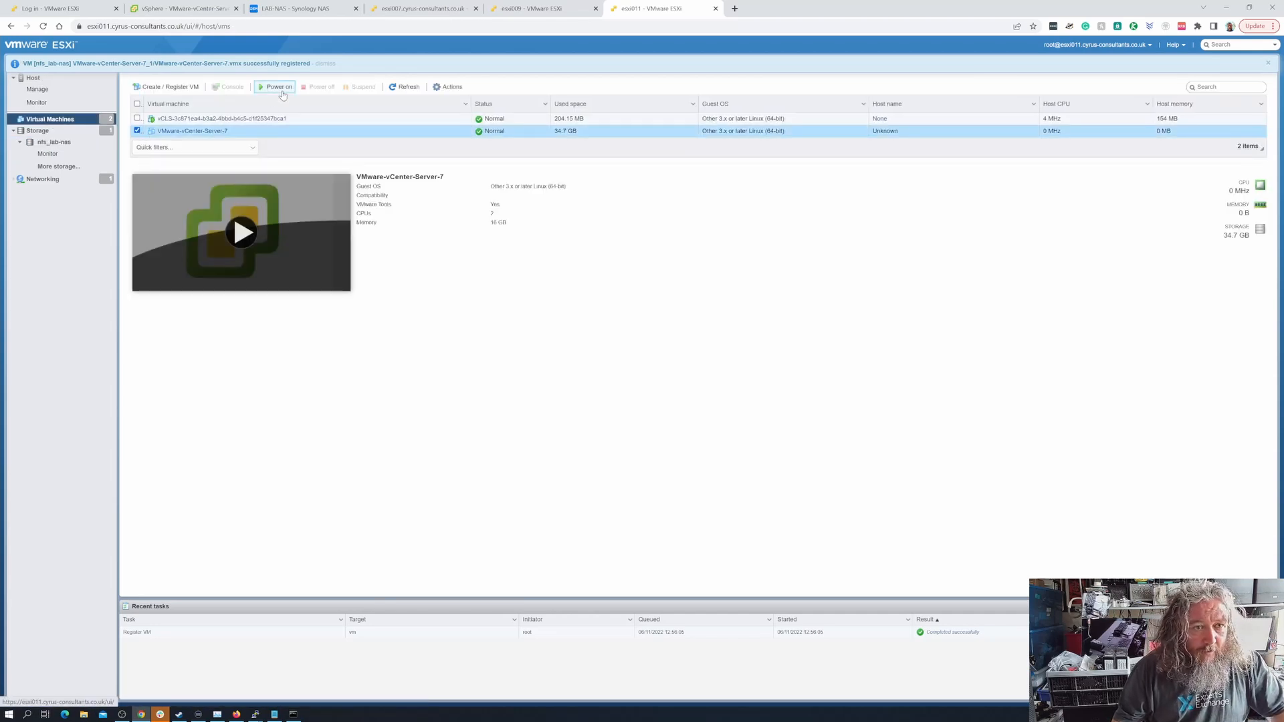
{"action": "left_click", "coordinate": [281, 87]}
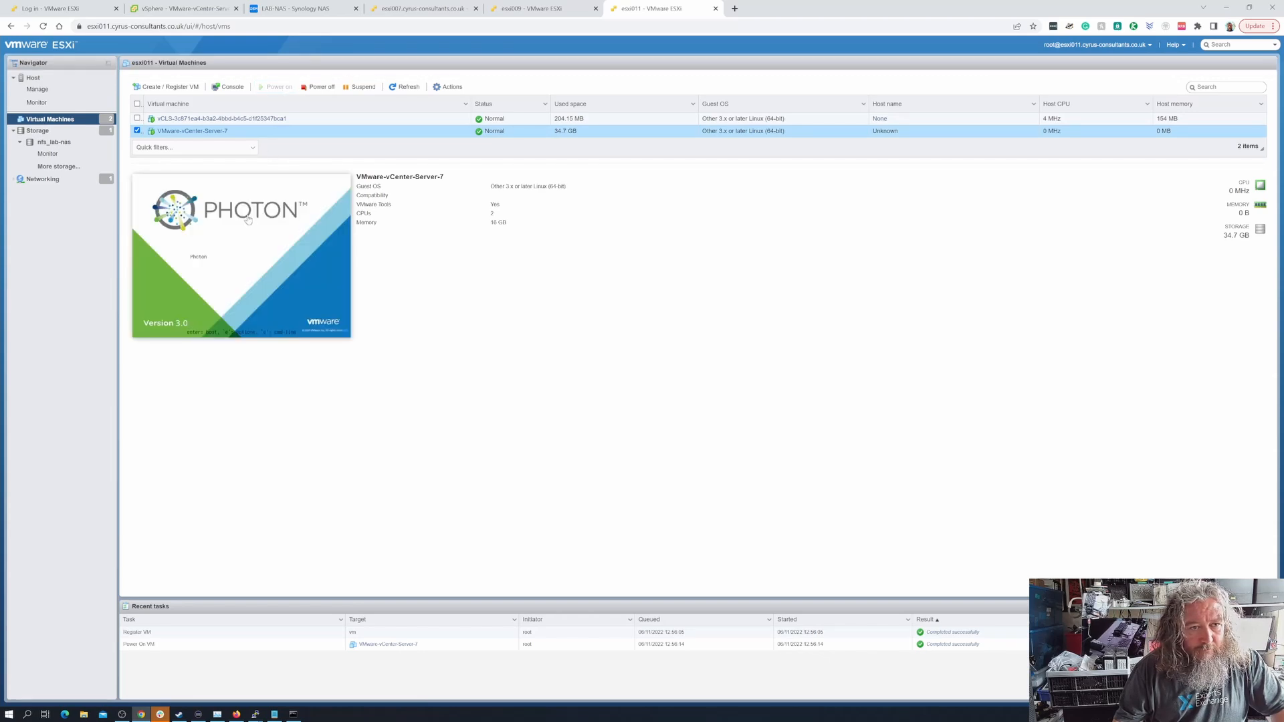
View the boot screen of VMware-vCenter-Server-7 in its browser console, then close the console
{"action": "left_click", "coordinate": [251, 225]}
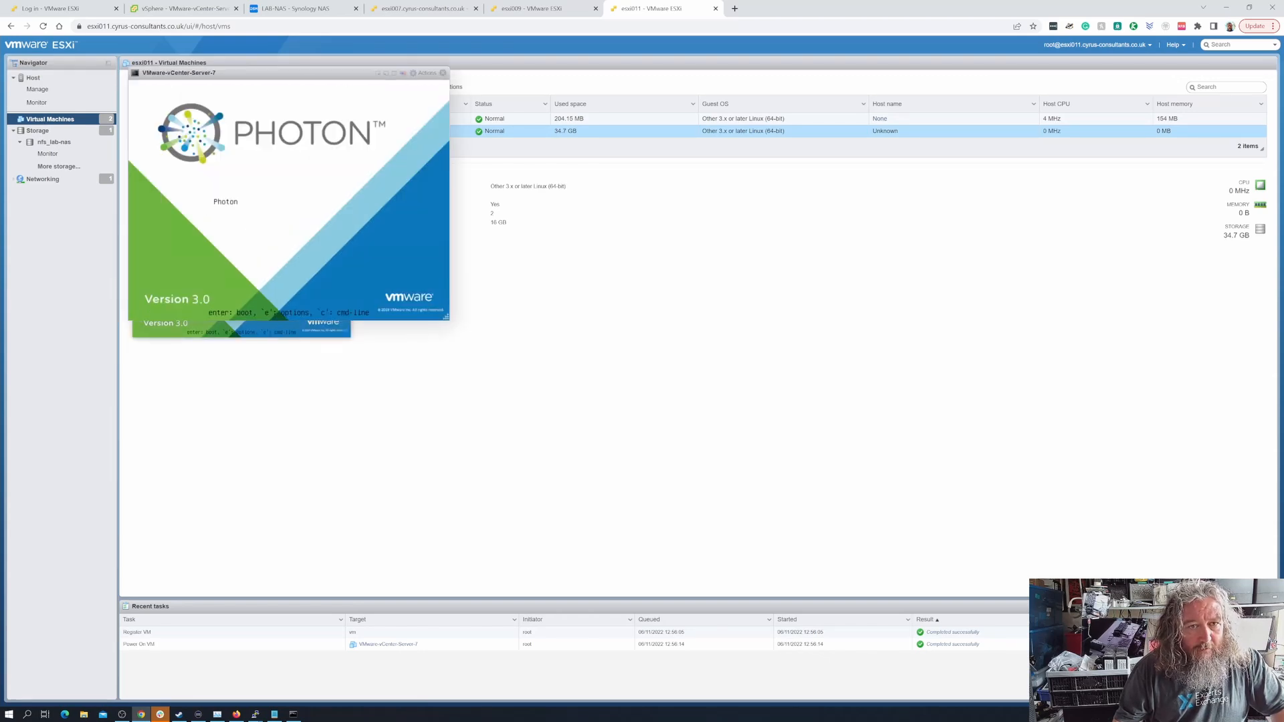
{"action": "left_click", "coordinate": [443, 73]}
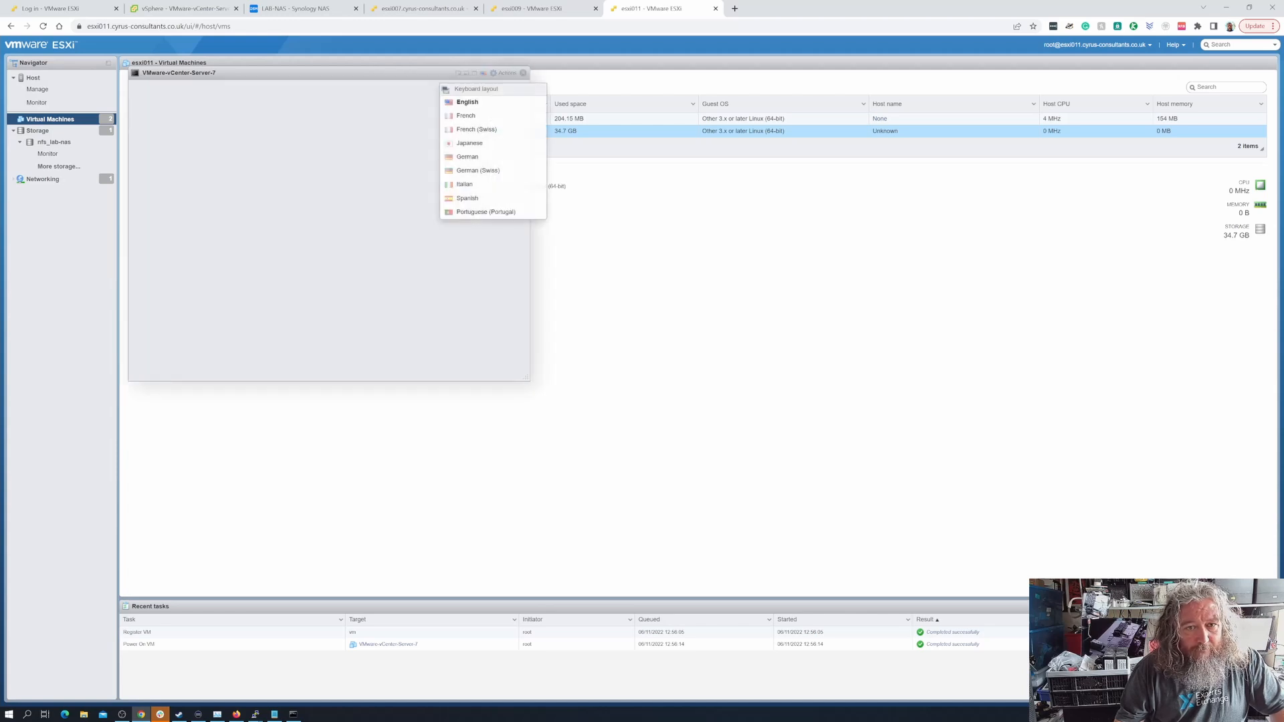
{"action": "left_click", "coordinate": [508, 278]}
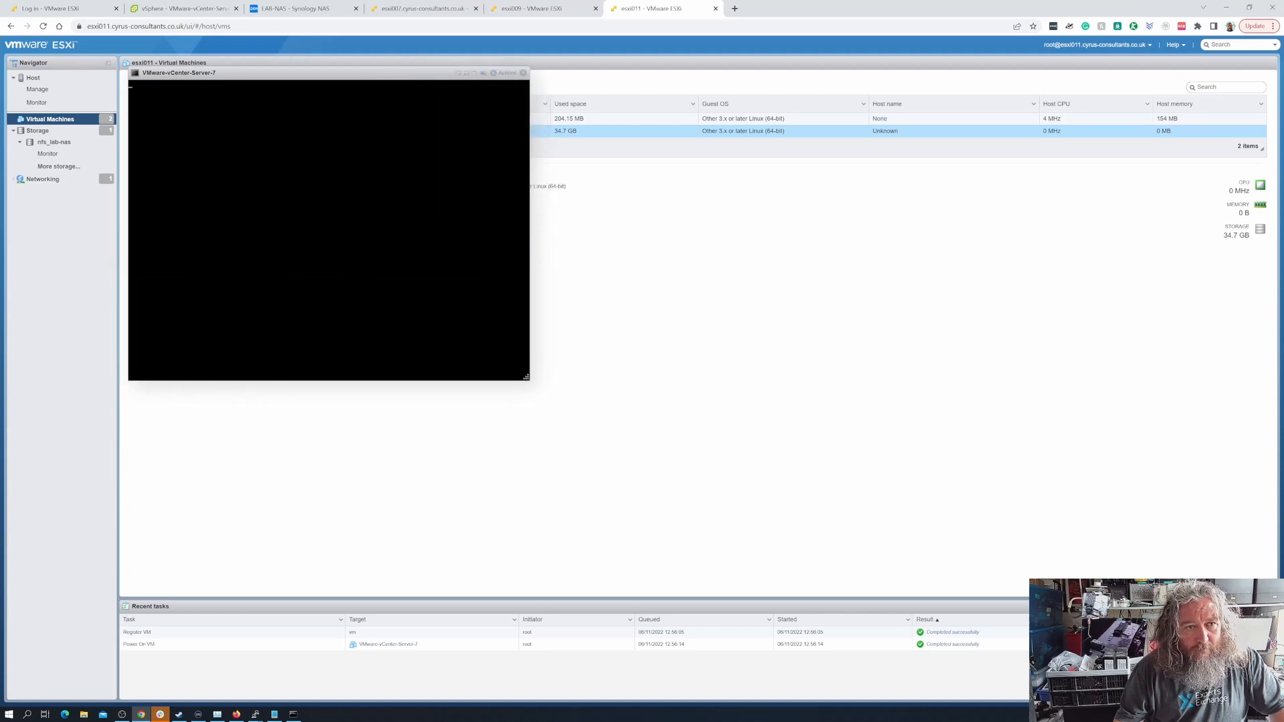
{"action": "left_click", "coordinate": [523, 73]}
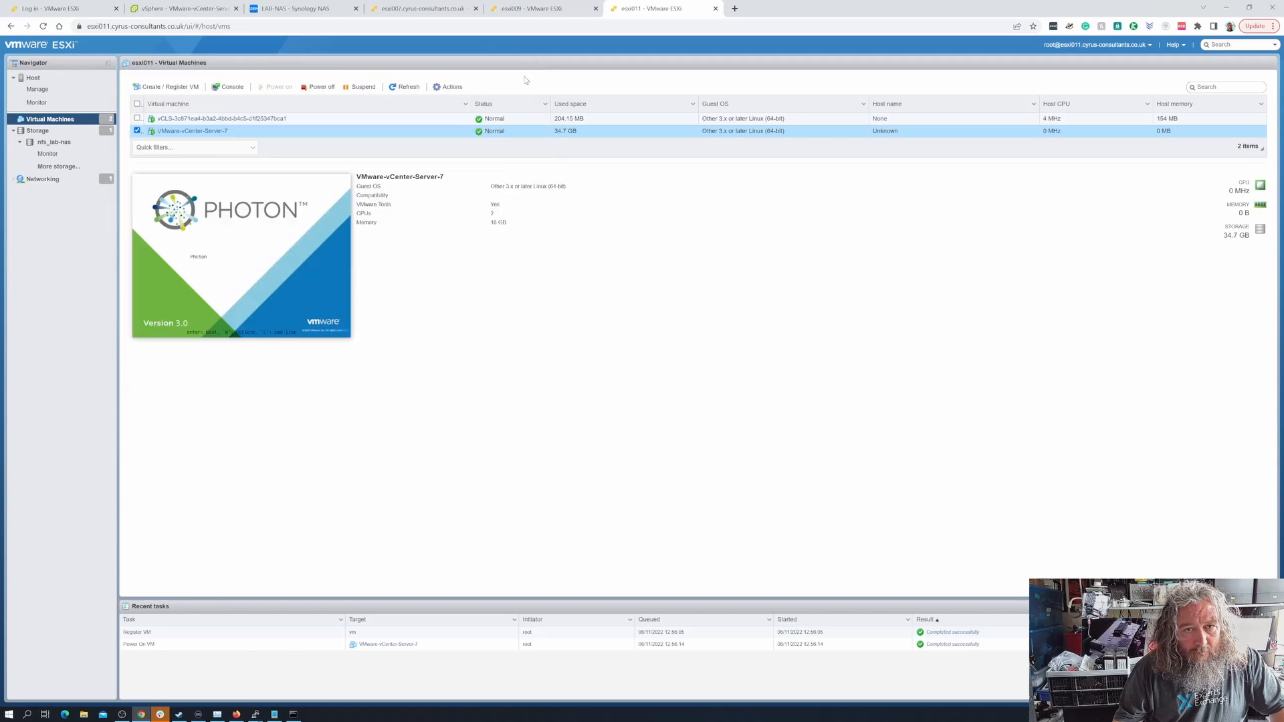
Check the stale vSphere Client inventory and the esxi007 and esxi011 virtual machine lists for VMware-vCenter-Server-7
{"action": "left_click", "coordinate": [196, 10]}
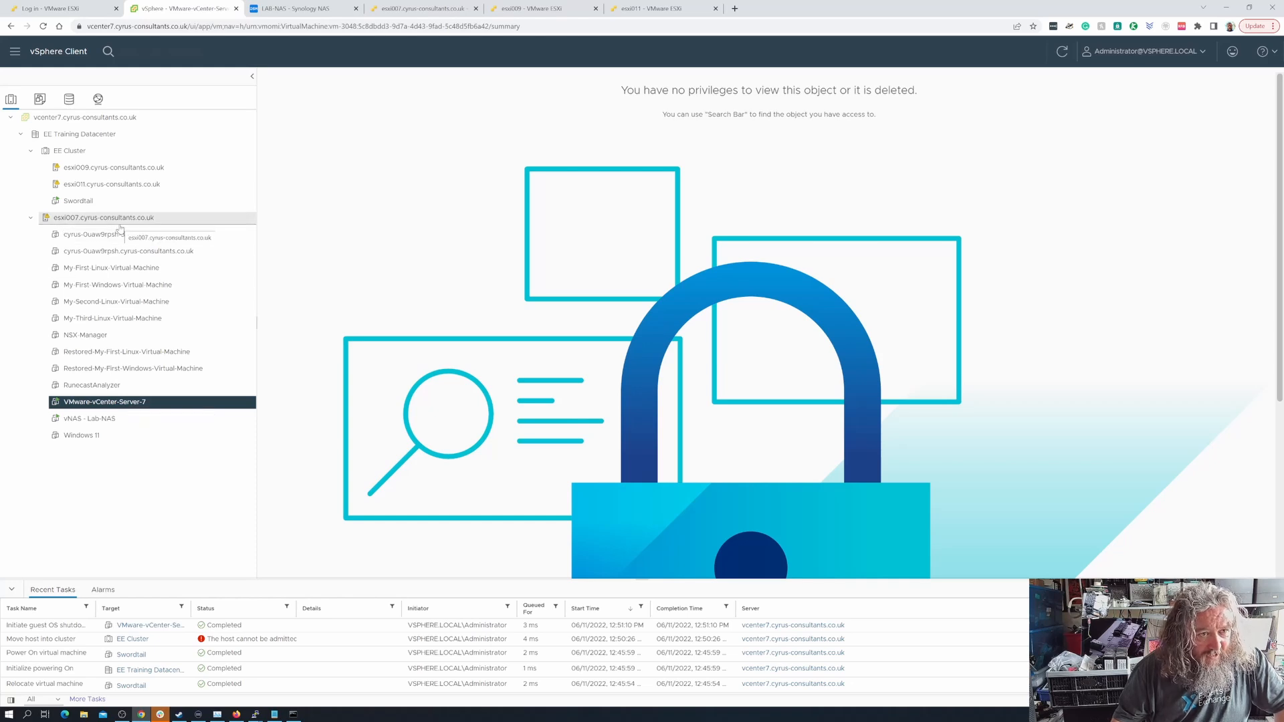
{"action": "left_click", "coordinate": [422, 8]}
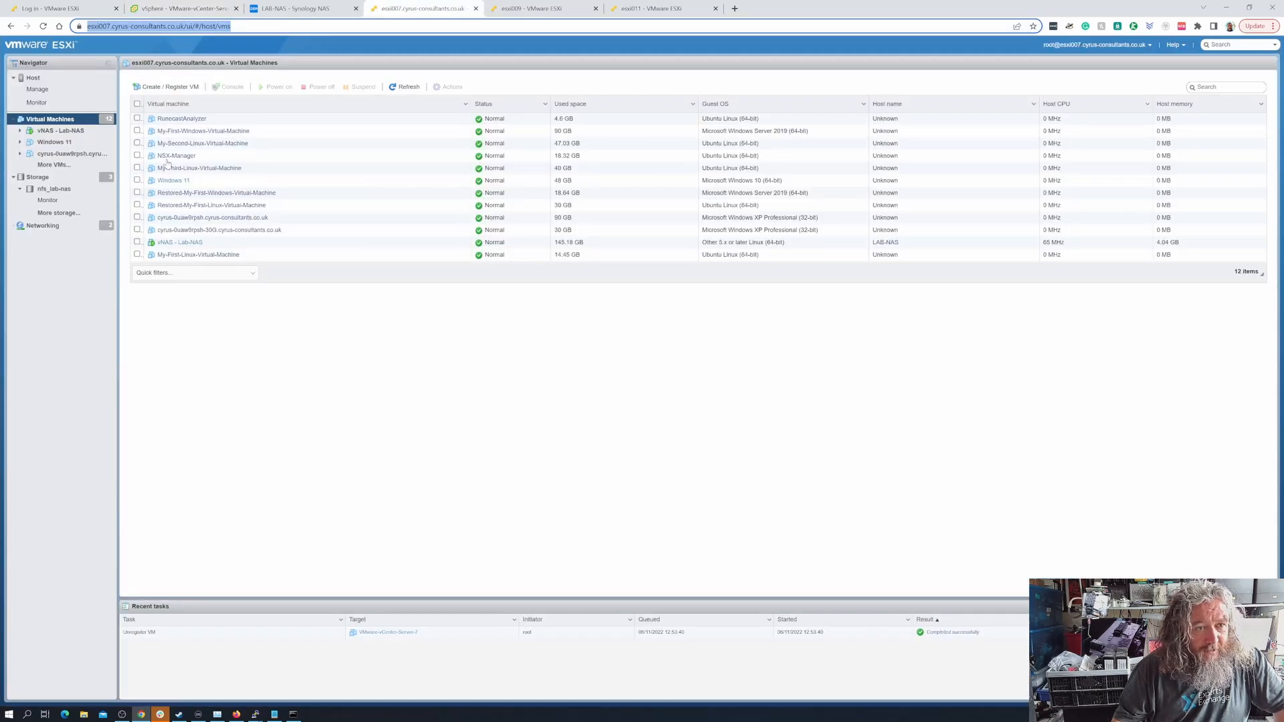
{"action": "left_click", "coordinate": [638, 9]}
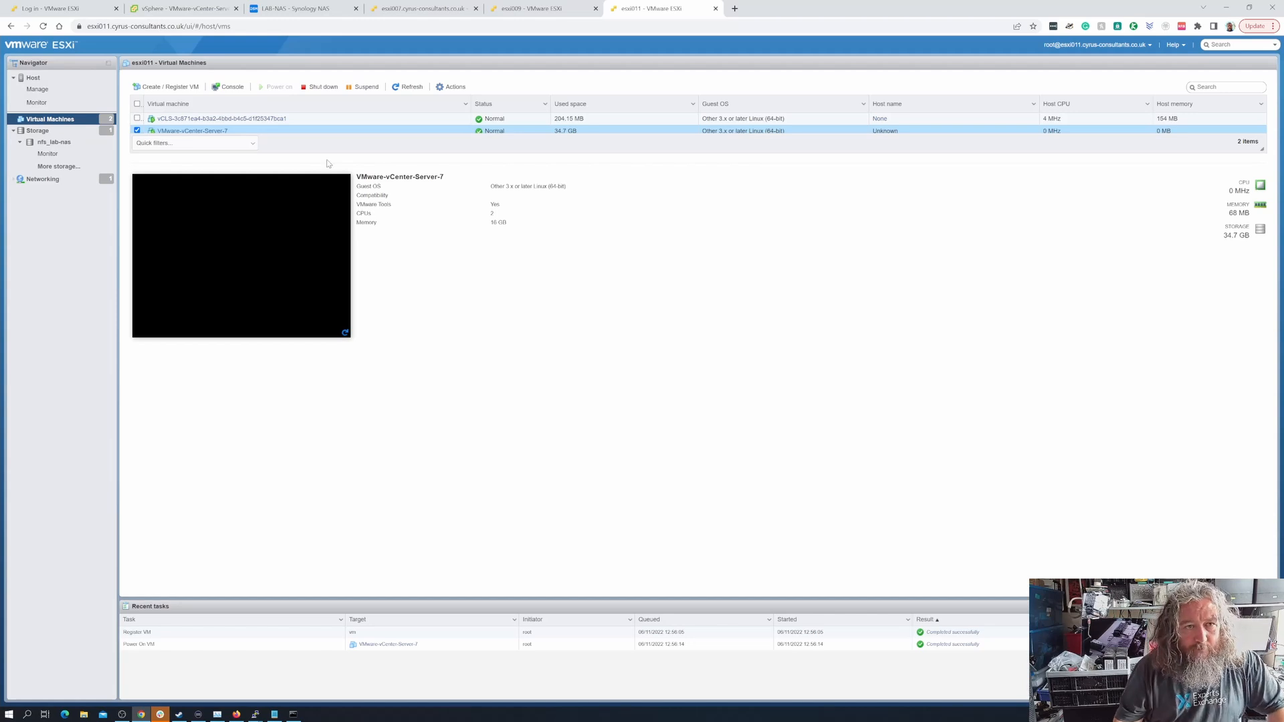
{"action": "left_click", "coordinate": [218, 9]}
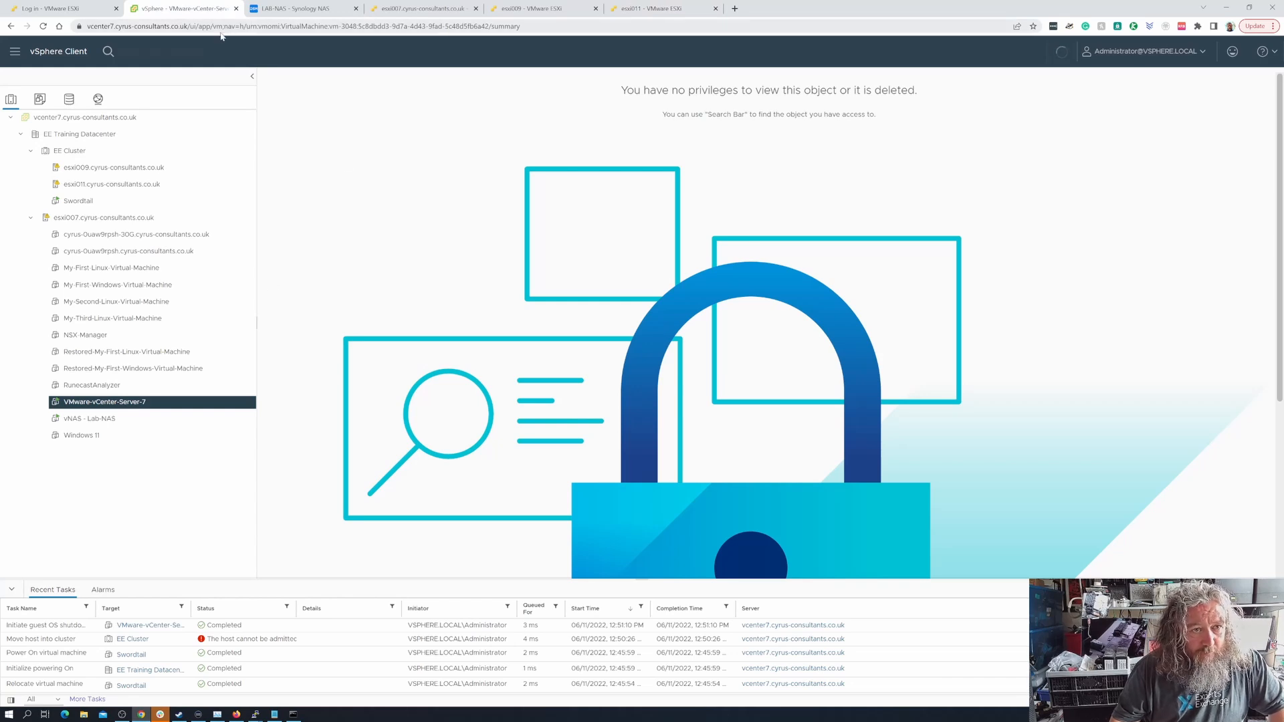
Check the startup progress of VMware-vCenter-Server-7 on esxi011 through its console, the host summary and the virtual machine list
{"action": "left_click", "coordinate": [666, 14]}
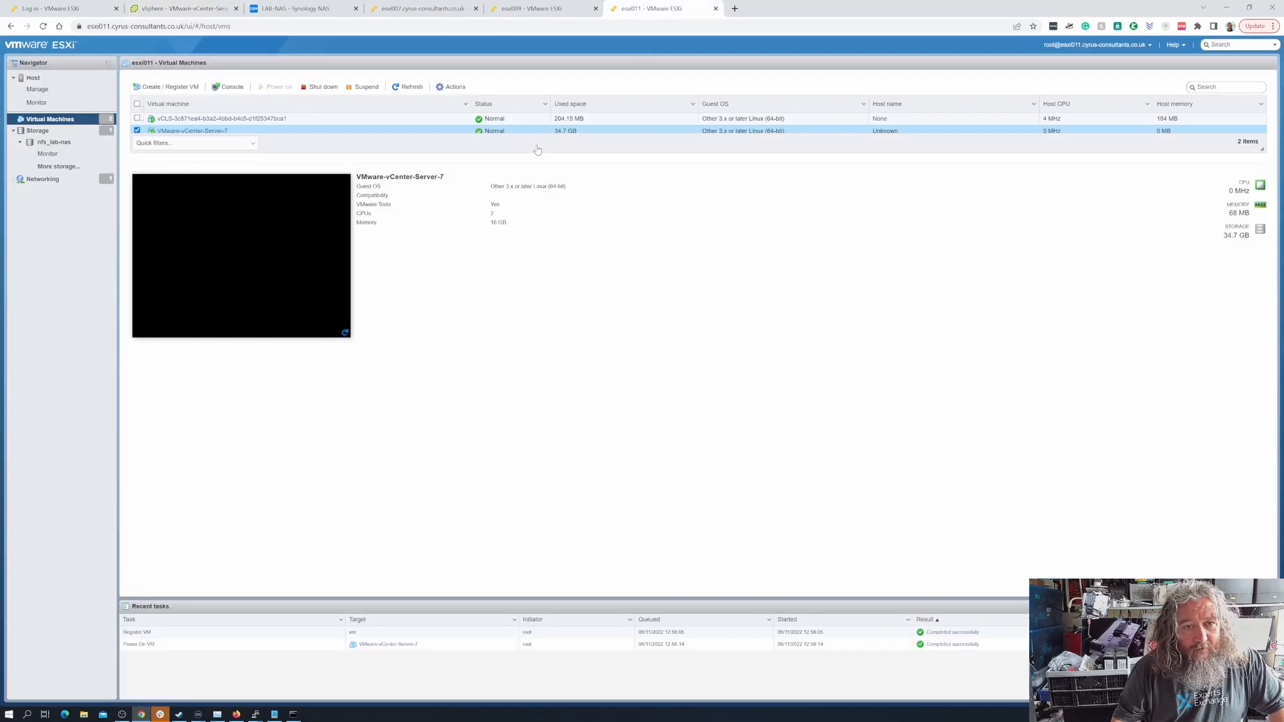
{"action": "left_click", "coordinate": [281, 283]}
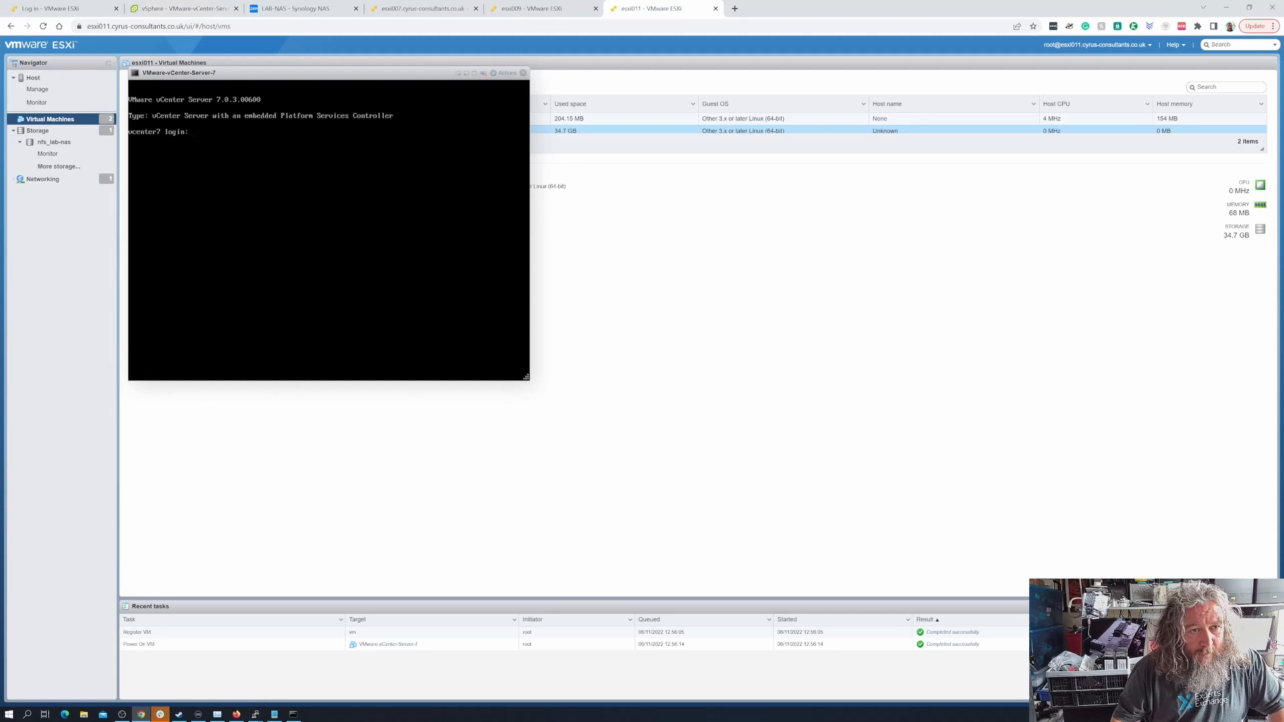
{"action": "left_click", "coordinate": [523, 73]}
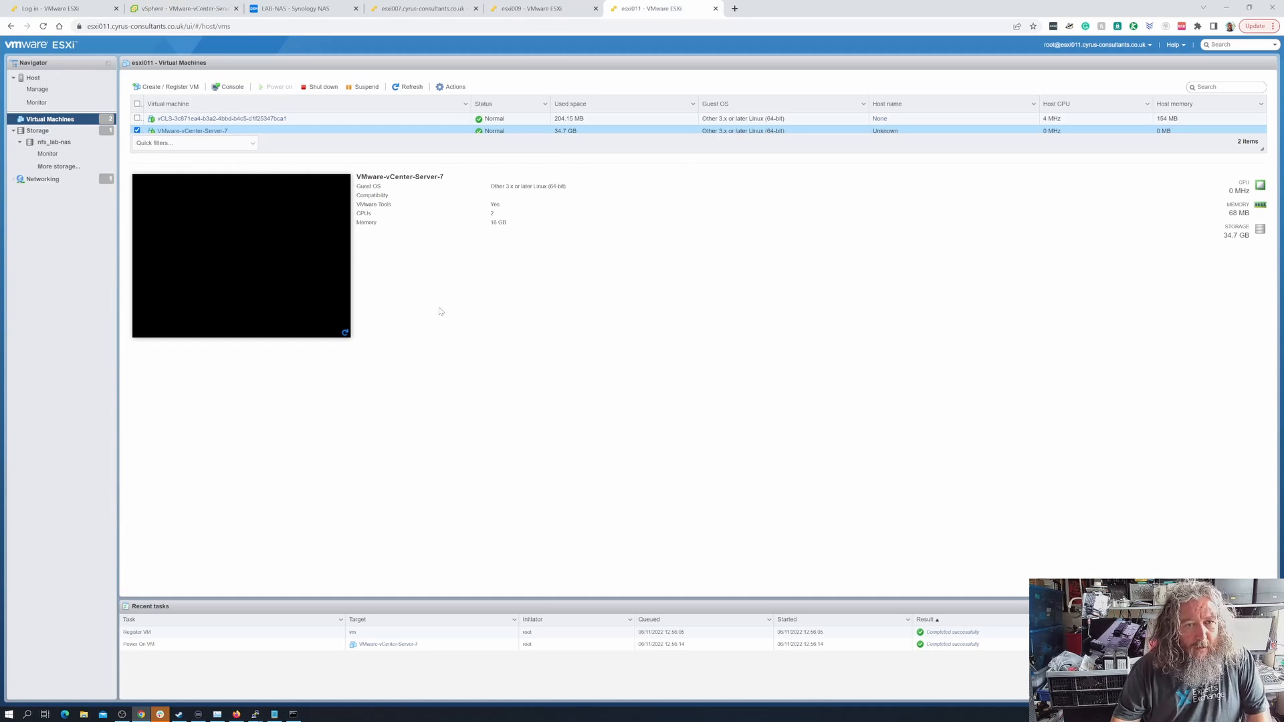
{"action": "left_click", "coordinate": [33, 78]}
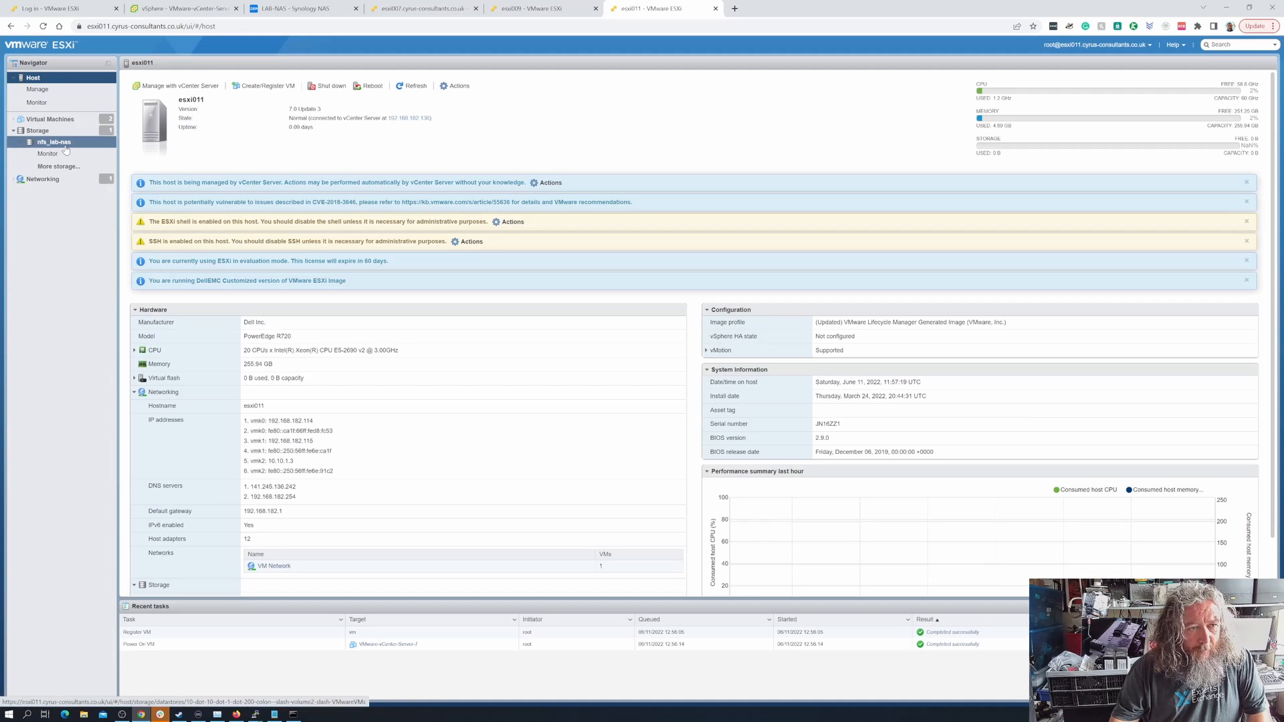
{"action": "left_click", "coordinate": [50, 119]}
{"action": "left_click", "coordinate": [155, 131]}
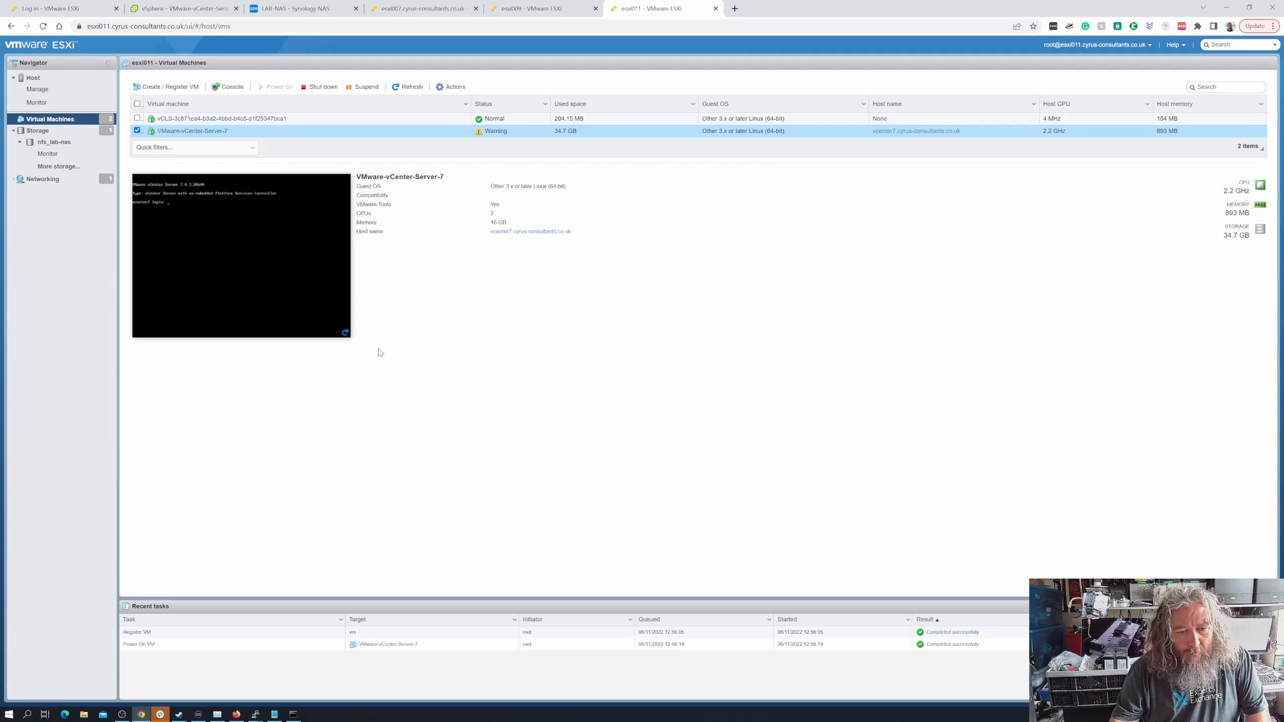
Open vcenter7.cyrus-consultants.co.uk/ui/ in a new browser tab, reusing the shortened vSphere Client address
{"action": "left_click", "coordinate": [184, 9]}
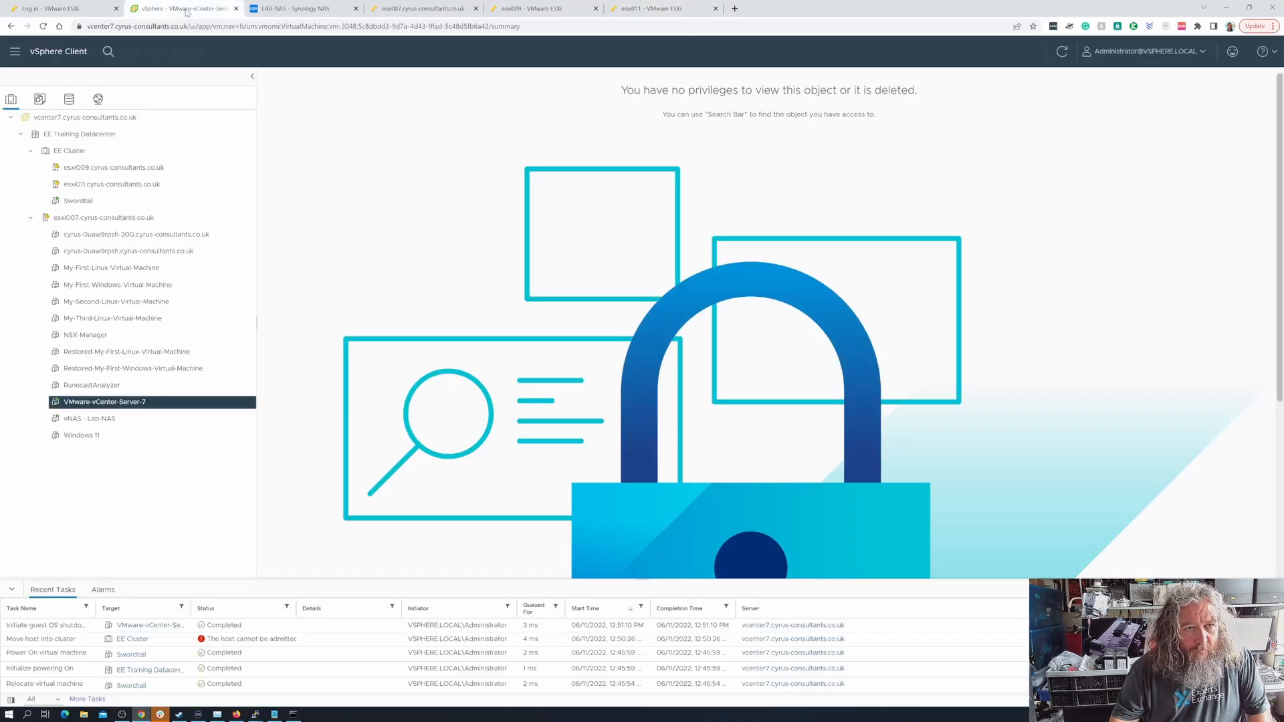
{"action": "left_click_drag", "start_coordinate": [200, 26], "coordinate": [827, 48]}
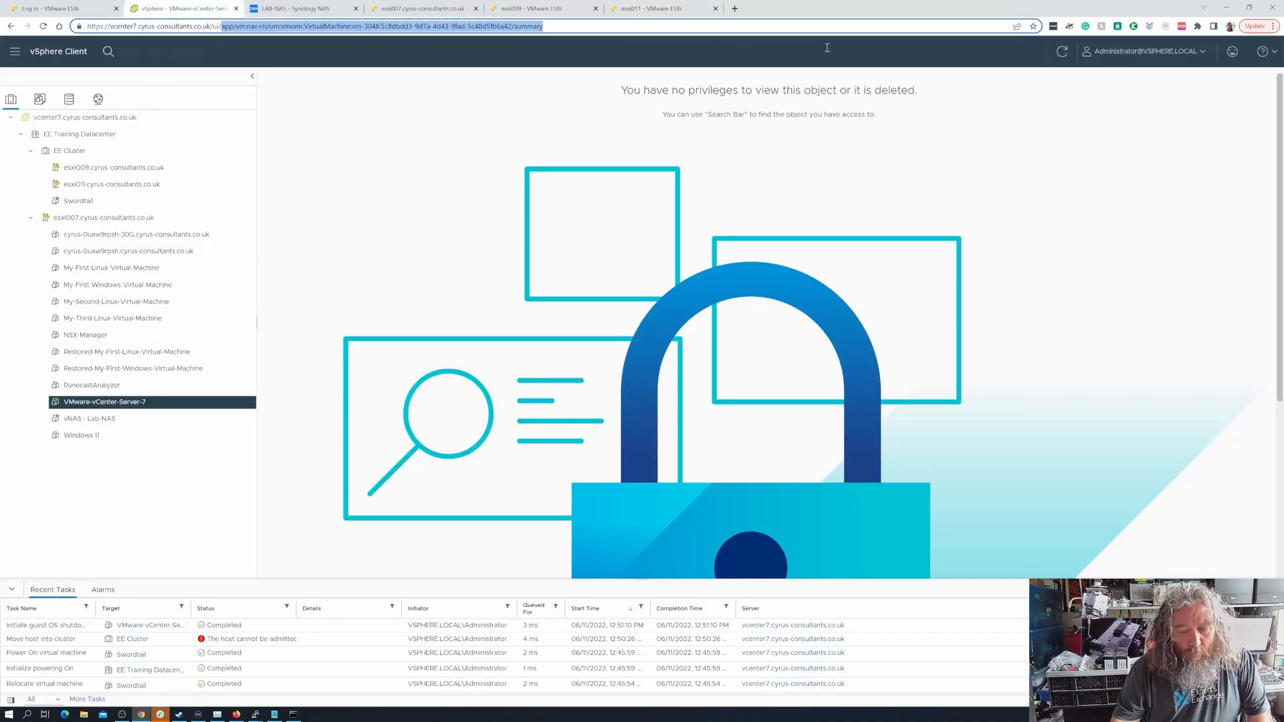
{"action": "left_click", "coordinate": [719, 29]}
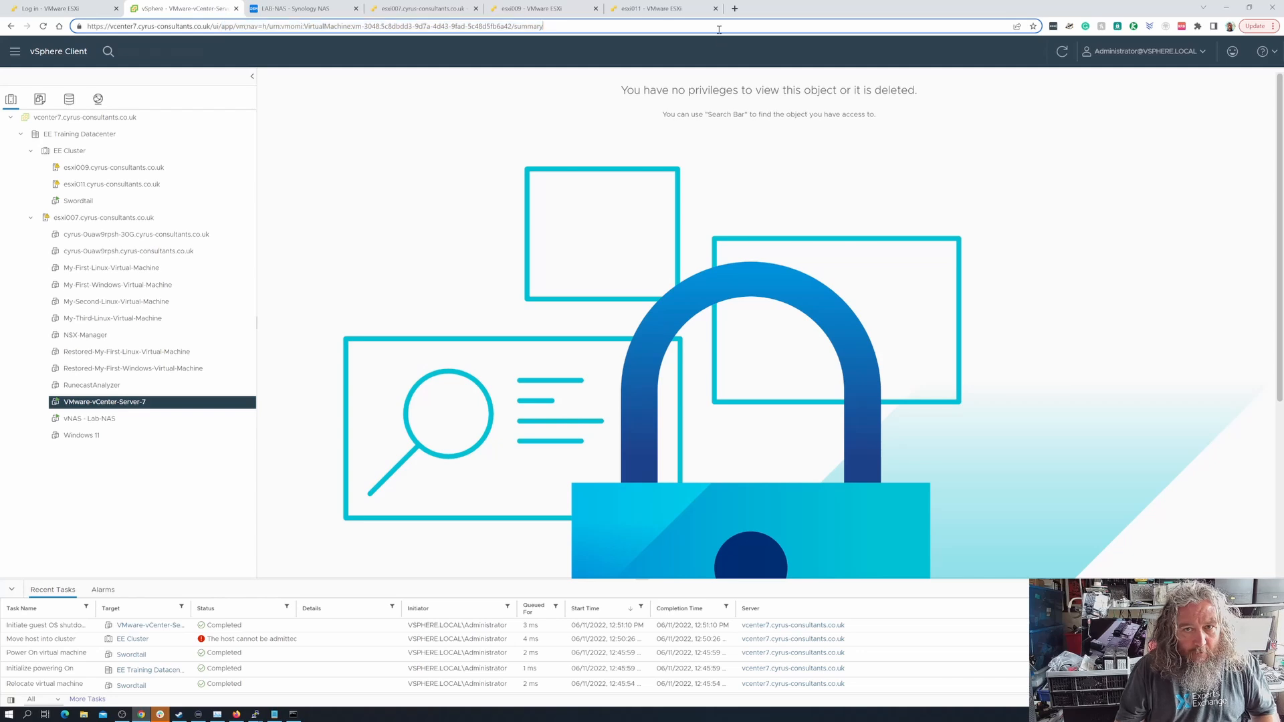
{"action": "left_click_drag", "start_coordinate": [656, 27], "coordinate": [50, 53]}
{"action": "key", "text": "ctrl+c"}
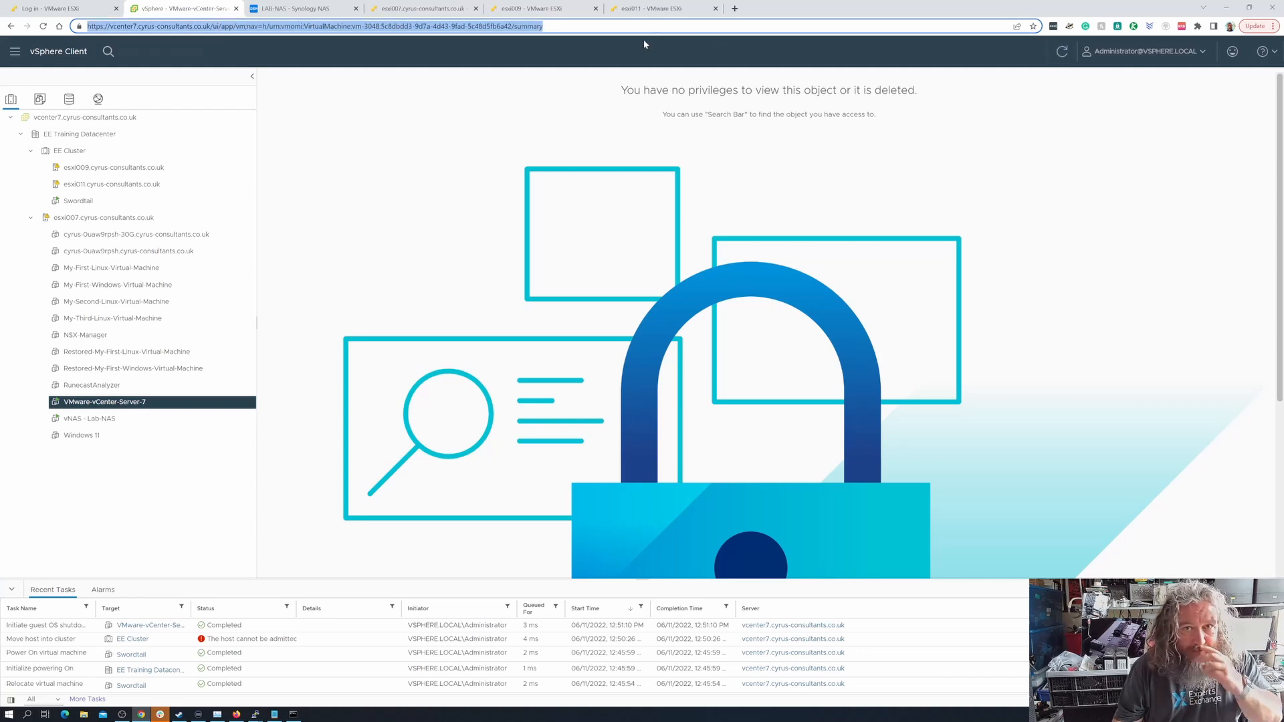
{"action": "key", "text": "ctrl+t"}
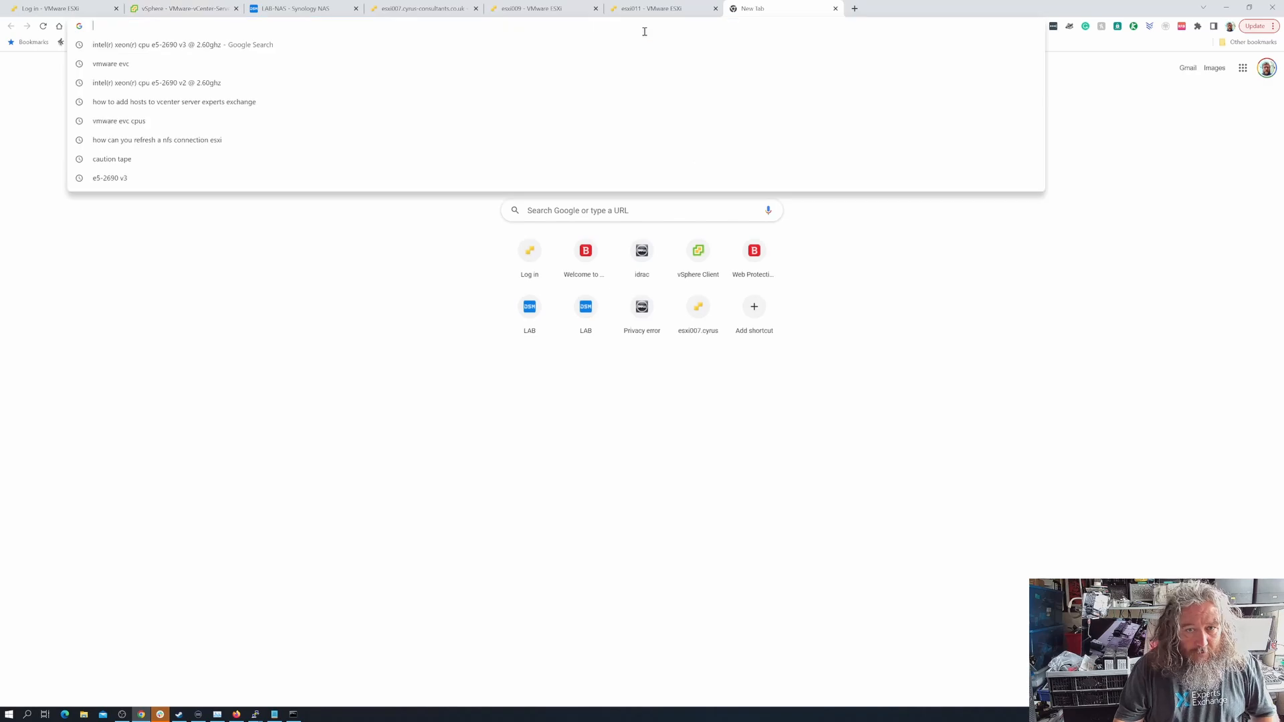
{"action": "key", "text": "ctrl+v"}
{"action": "key", "text": "BackSpace"}
{"action": "key", "text": "BackSpace"}
{"action": "key", "text": "BackSpace"}
{"action": "key", "text": "BackSpace"}
{"action": "key", "text": "BackSpace"}
{"action": "key", "text": "BackSpace"}
{"action": "key", "text": "BackSpace"}
{"action": "key", "text": "BackSpace"}
{"action": "key", "text": "BackSpace"}
{"action": "key", "text": "BackSpace"}
{"action": "key", "text": "BackSpace"}
{"action": "key", "text": "BackSpace"}
{"action": "key", "text": "BackSpace"}
{"action": "key", "text": "BackSpace"}
{"action": "key", "text": "BackSpace"}
{"action": "key", "text": "BackSpace"}
{"action": "key", "text": "BackSpace"}
{"action": "key", "text": "BackSpace"}
{"action": "key", "text": "BackSpace"}
{"action": "key", "text": "BackSpace"}
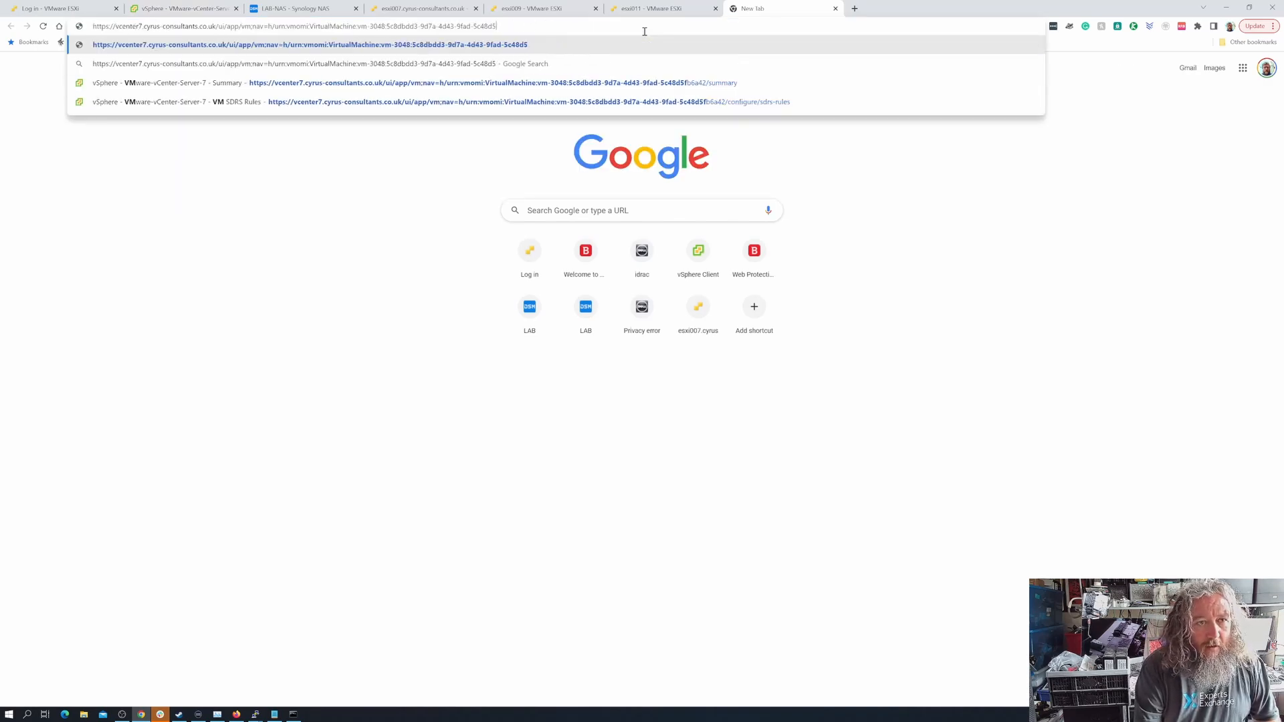
{"action": "key", "text": "BackSpace"}
{"action": "key", "text": "BackSpace"}
{"action": "key", "text": "BackSpace"}
{"action": "key", "text": "BackSpace"}
{"action": "key", "text": "BackSpace"}
{"action": "key", "text": "BackSpace"}
{"action": "key", "text": "BackSpace"}
{"action": "key", "text": "BackSpace"}
{"action": "key", "text": "BackSpace"}
{"action": "key", "text": "BackSpace"}
{"action": "key", "text": "BackSpace"}
{"action": "key", "text": "BackSpace"}
{"action": "key", "text": "BackSpace"}
{"action": "key", "text": "BackSpace"}
{"action": "key", "text": "BackSpace"}
{"action": "key", "text": "BackSpace"}
{"action": "key", "text": "BackSpace"}
{"action": "key", "text": "BackSpace"}
{"action": "key", "text": "BackSpace"}
{"action": "key", "text": "BackSpace"}
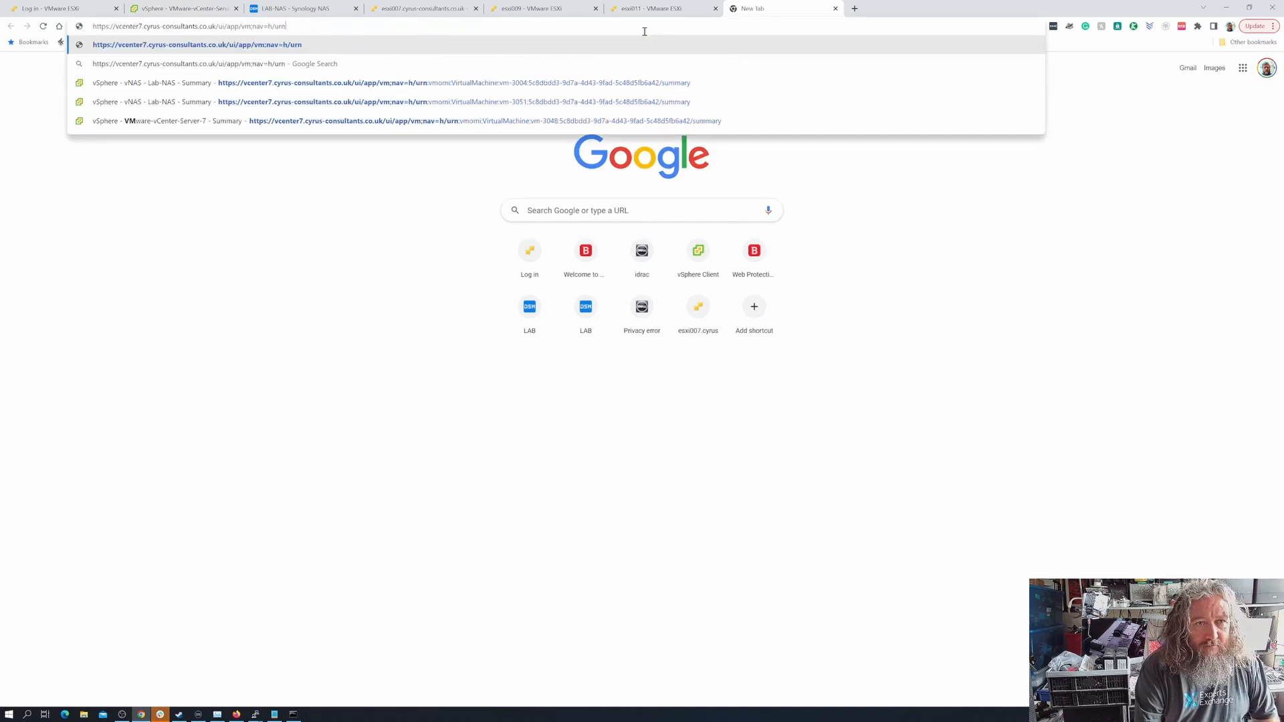
{"action": "key", "text": "BackSpace"}
{"action": "key", "text": "BackSpace"}
{"action": "key", "text": "Return"}
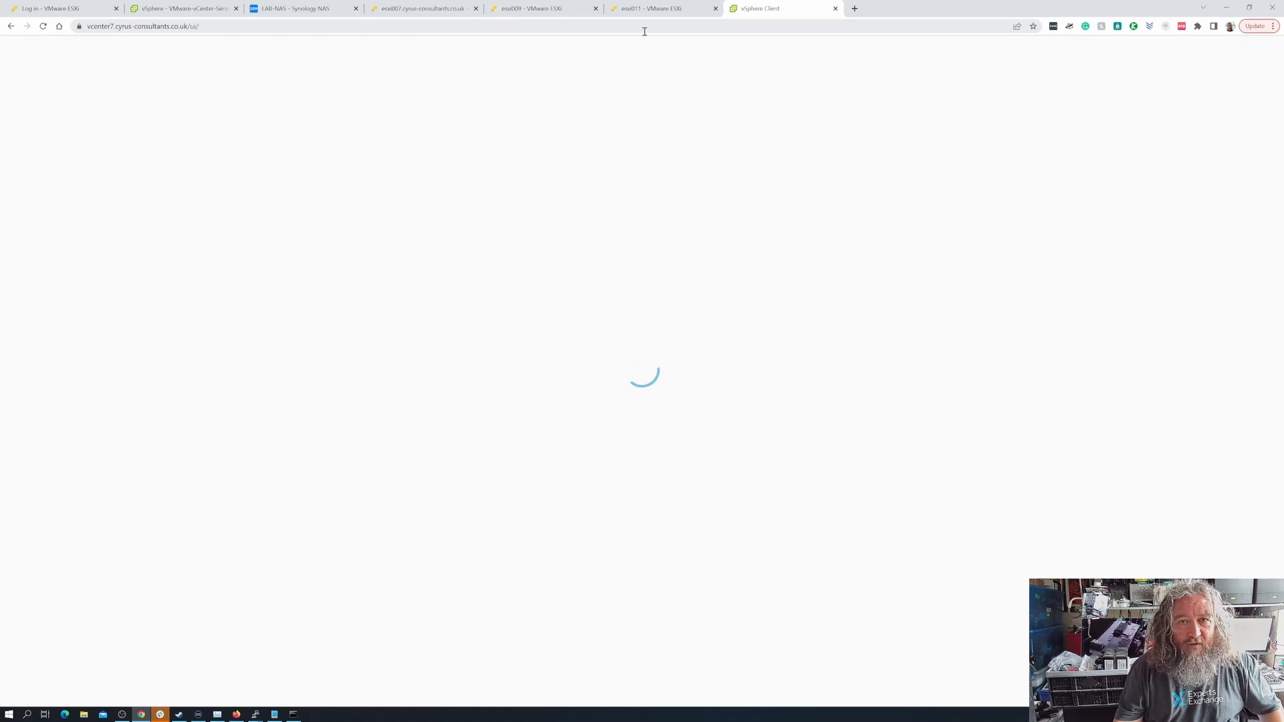
Open the details of VMware-vCenter-Server-7 on esxi011 and examine its network information, hardware and performance summary
{"action": "left_click", "coordinate": [409, 9]}
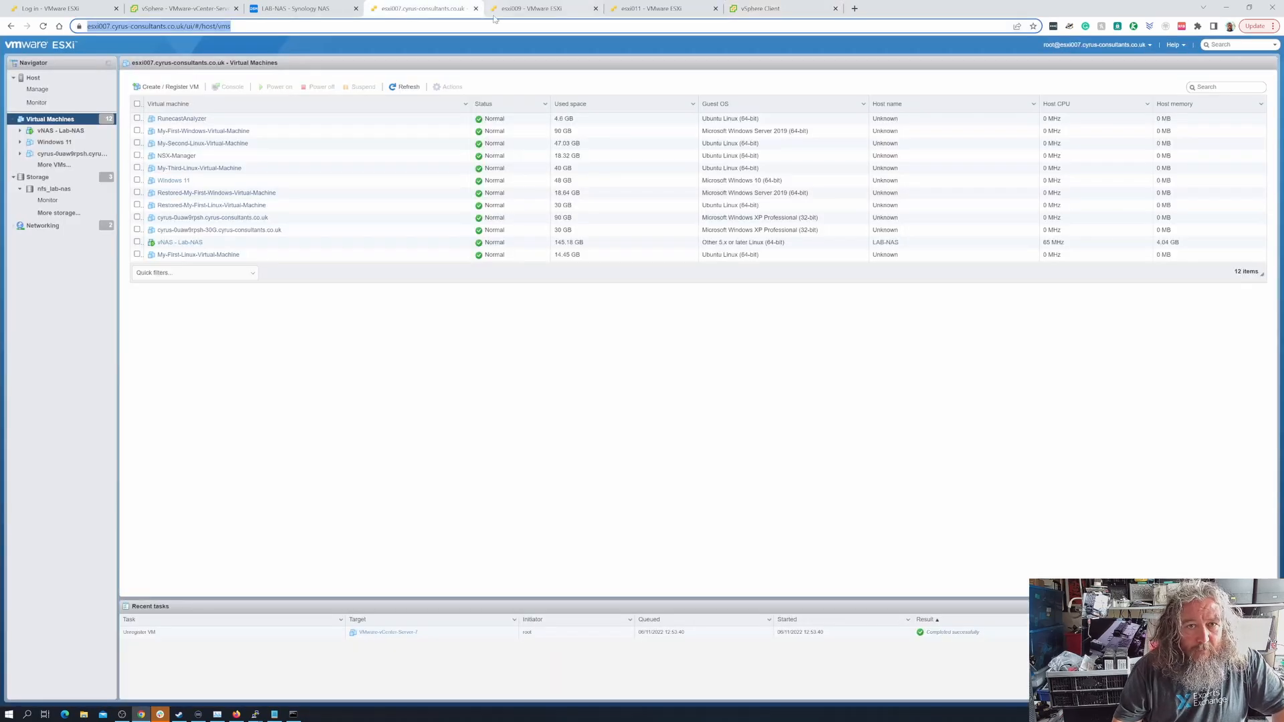
{"action": "left_click", "coordinate": [665, 14]}
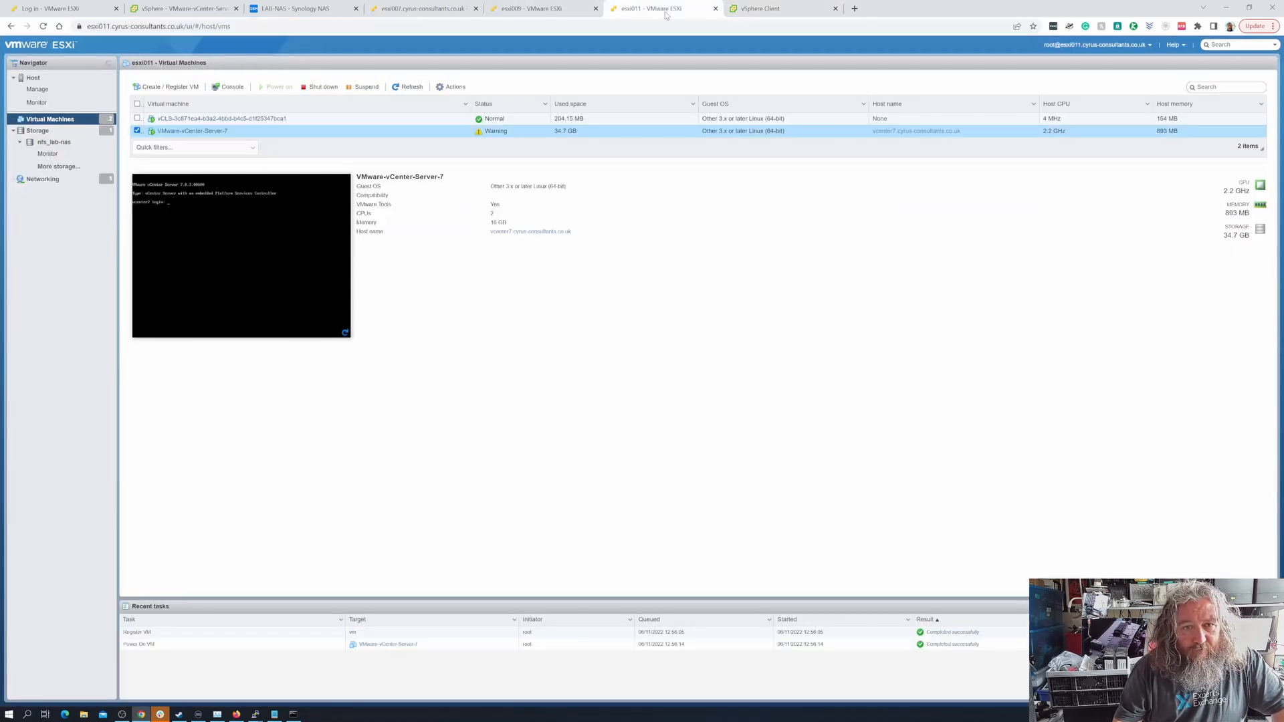
{"action": "left_click", "coordinate": [188, 133]}
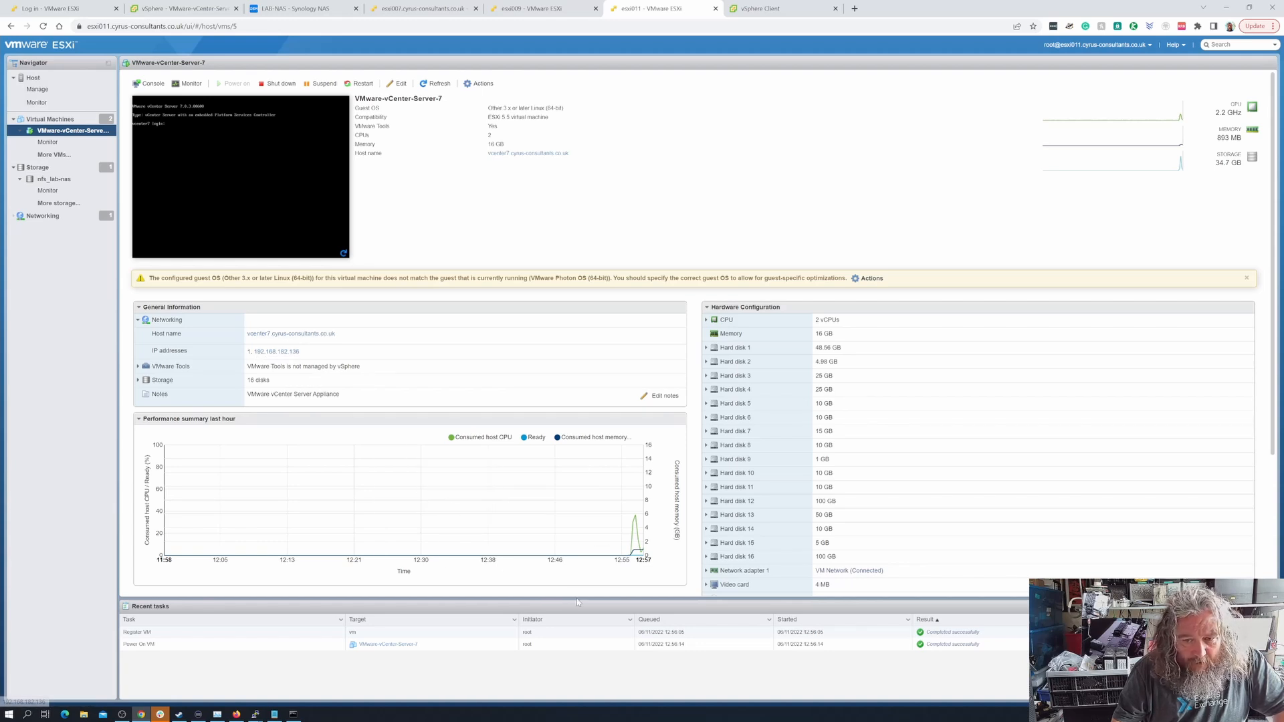
{"action": "mouse_move", "coordinate": [634, 520]}
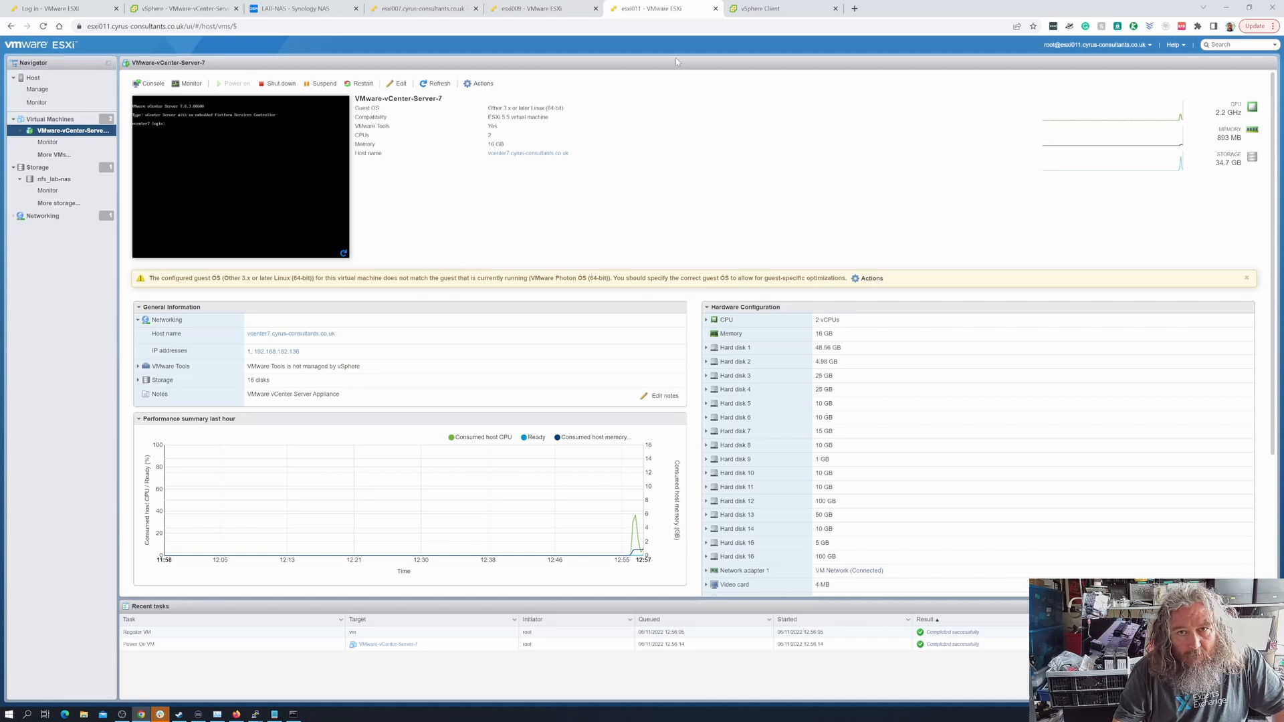
Reload the vSphere Client page at vcenter7.cyrus-consultants.co.uk/ui/
{"action": "left_click", "coordinate": [762, 12]}
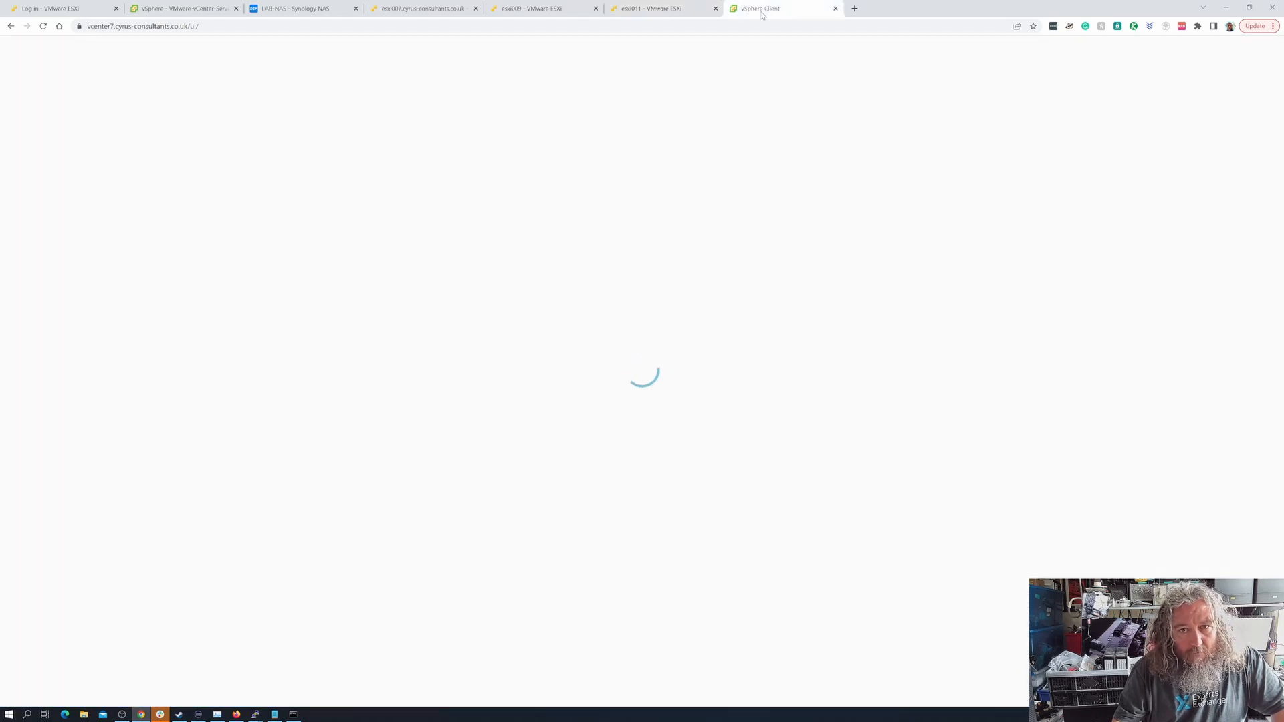
{"action": "left_click", "coordinate": [44, 27]}
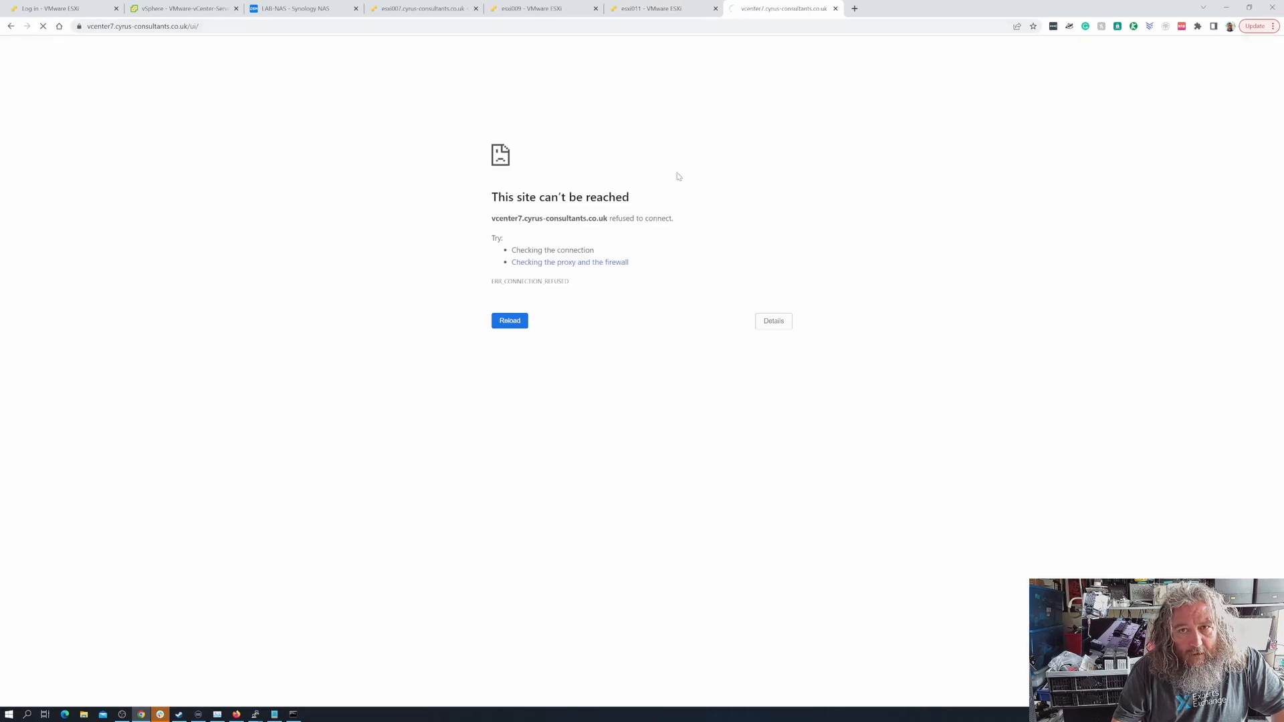
Ping vcenter7.cyrus-consultants.co.uk from the Command Prompt to test whether the server responds on the network
{"action": "left_click", "coordinate": [293, 714]}
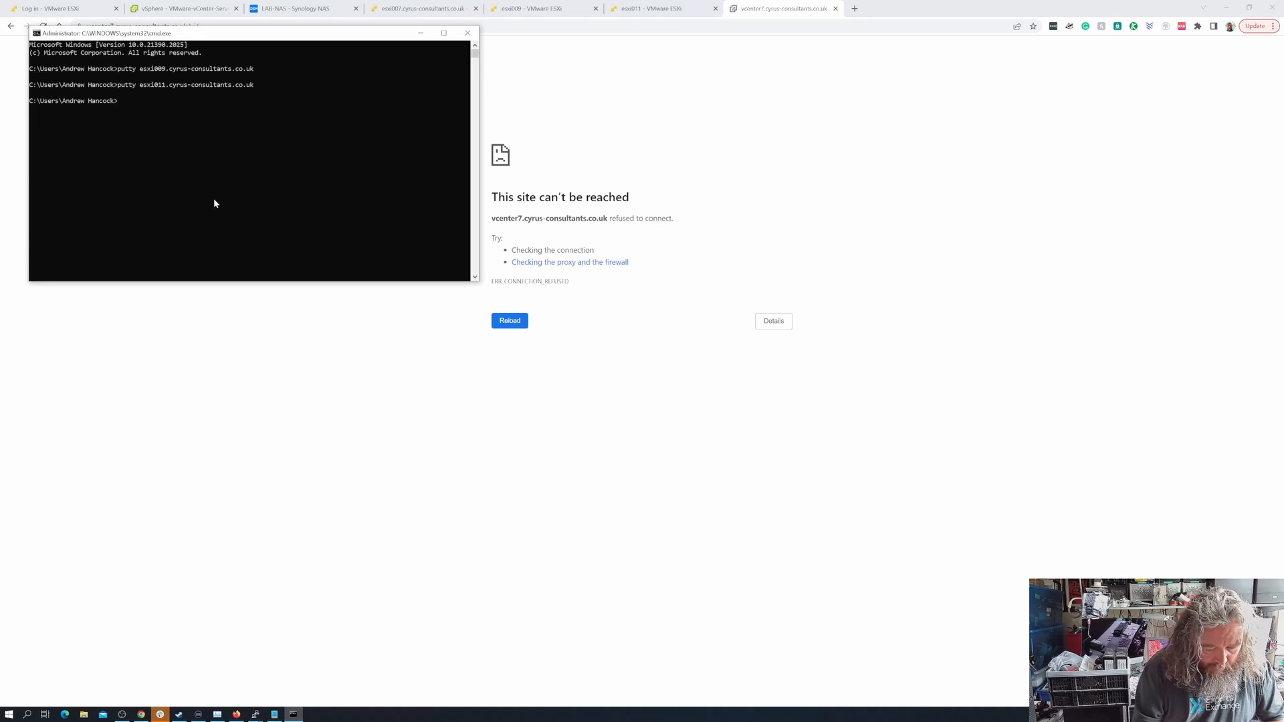
{"action": "type", "text": "ping vcen"}
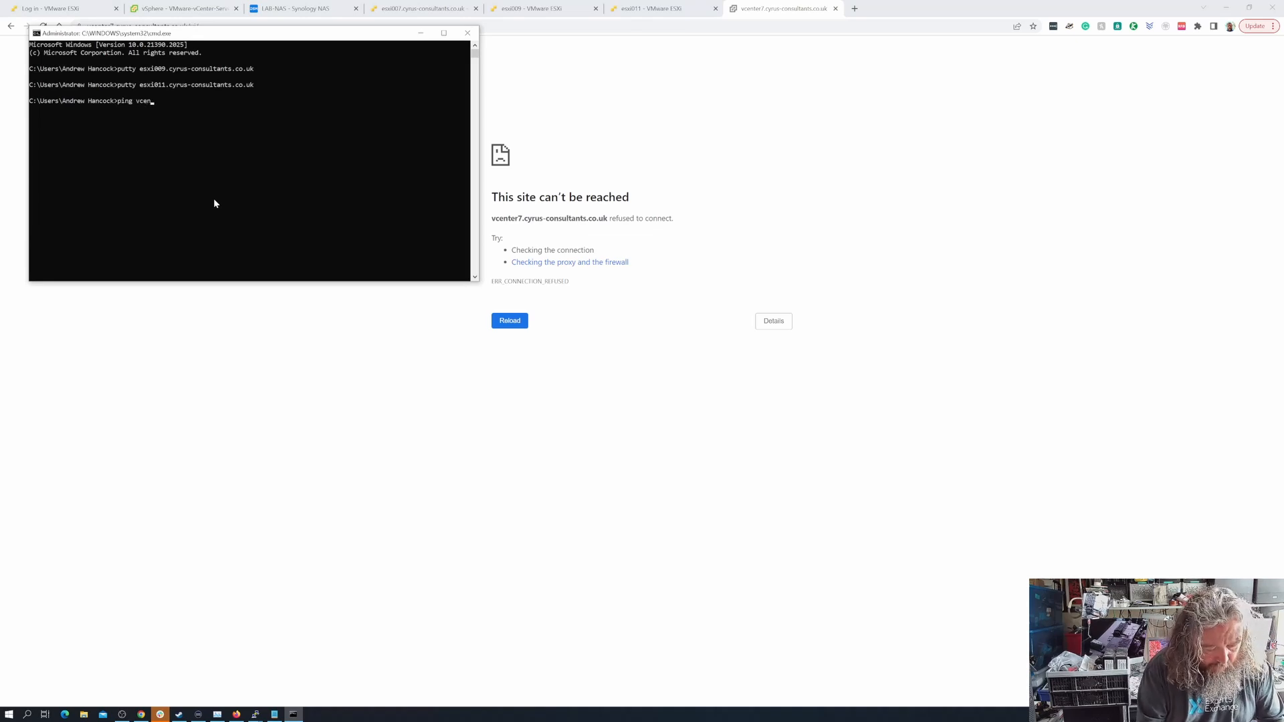
{"action": "type", "text": "ter7./cyr"}
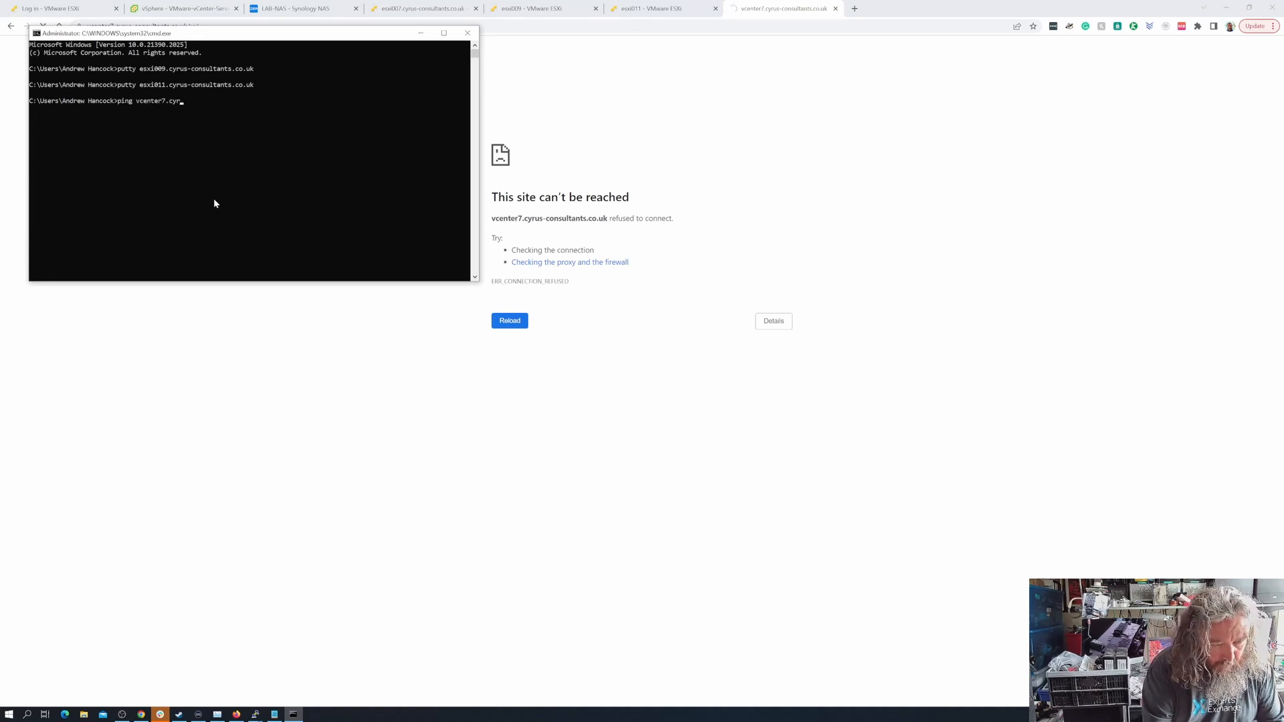
{"action": "type", "text": "us-consultants.co."}
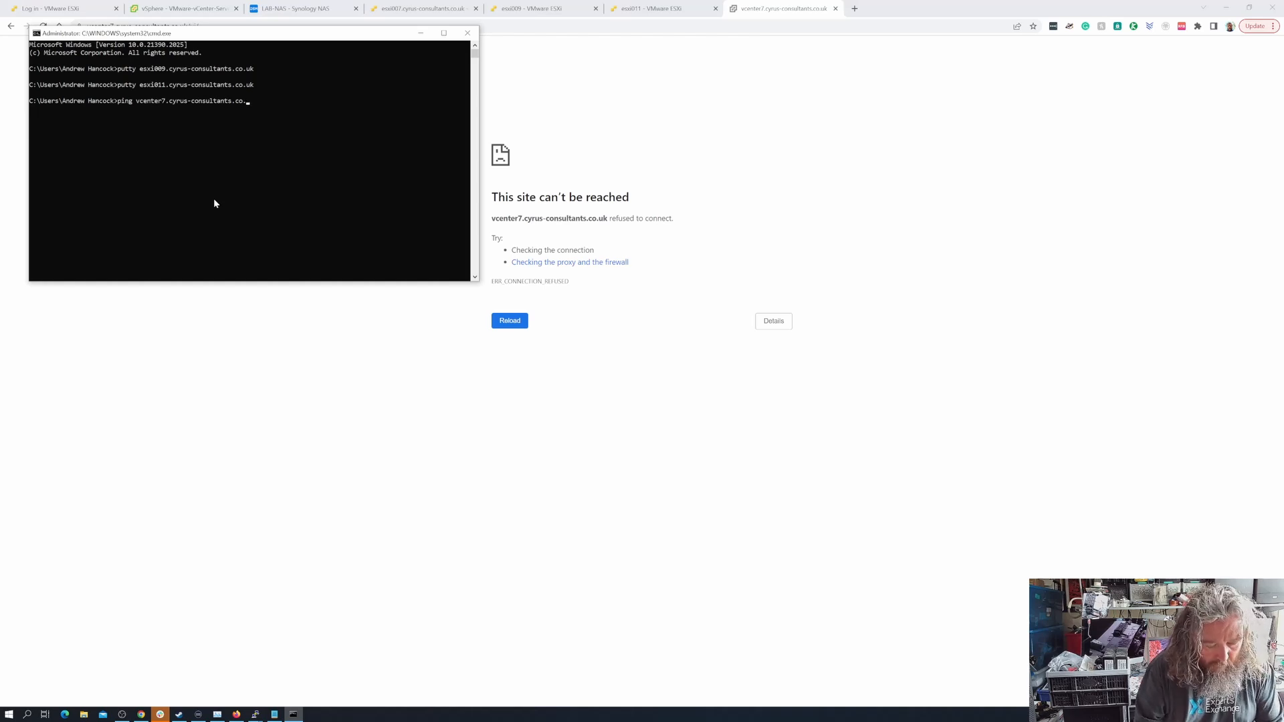
{"action": "type", "text": "uk"}
{"action": "key", "text": "Return"}
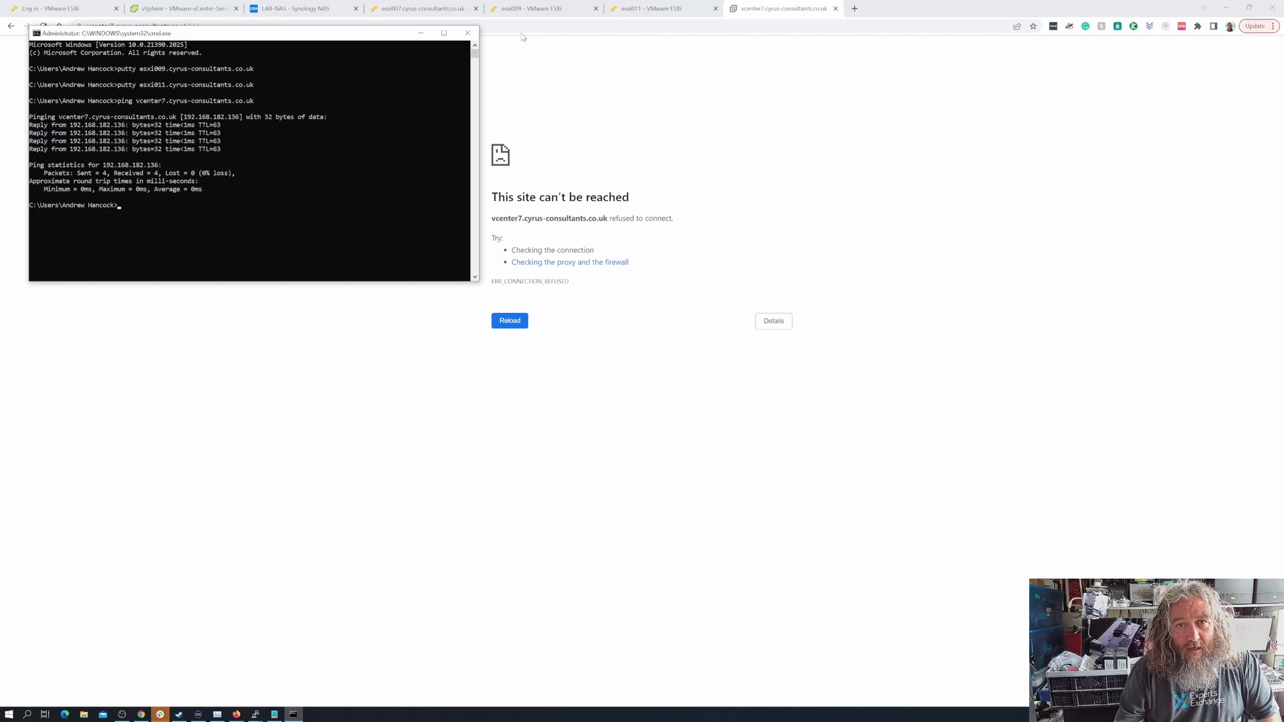
Return to the browser and reload the vcenter7.cyrus-consultants.co.uk/ui/ page
{"action": "left_click", "coordinate": [226, 24]}
{"action": "left_click", "coordinate": [44, 28]}
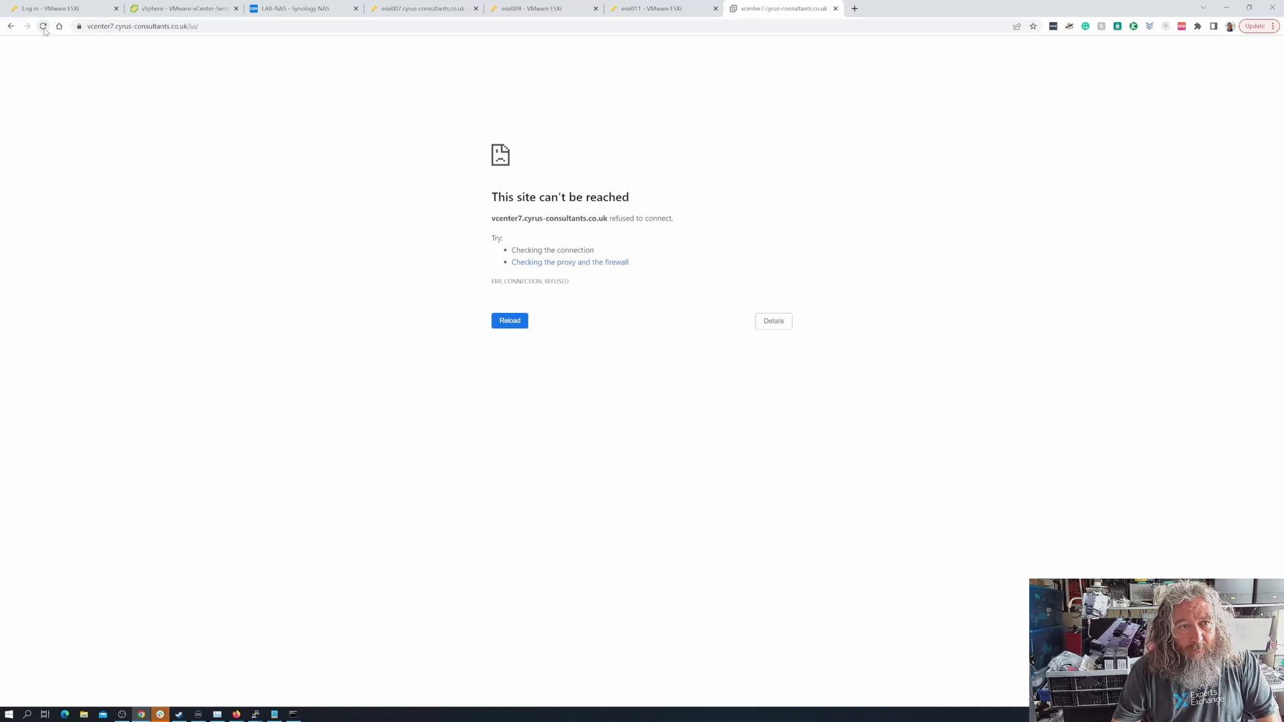
{"action": "left_click", "coordinate": [43, 28]}
Check the older vSphere Client session and the LAB-NAS desktop, and retry the new vSphere Client page
{"action": "left_click", "coordinate": [177, 12]}
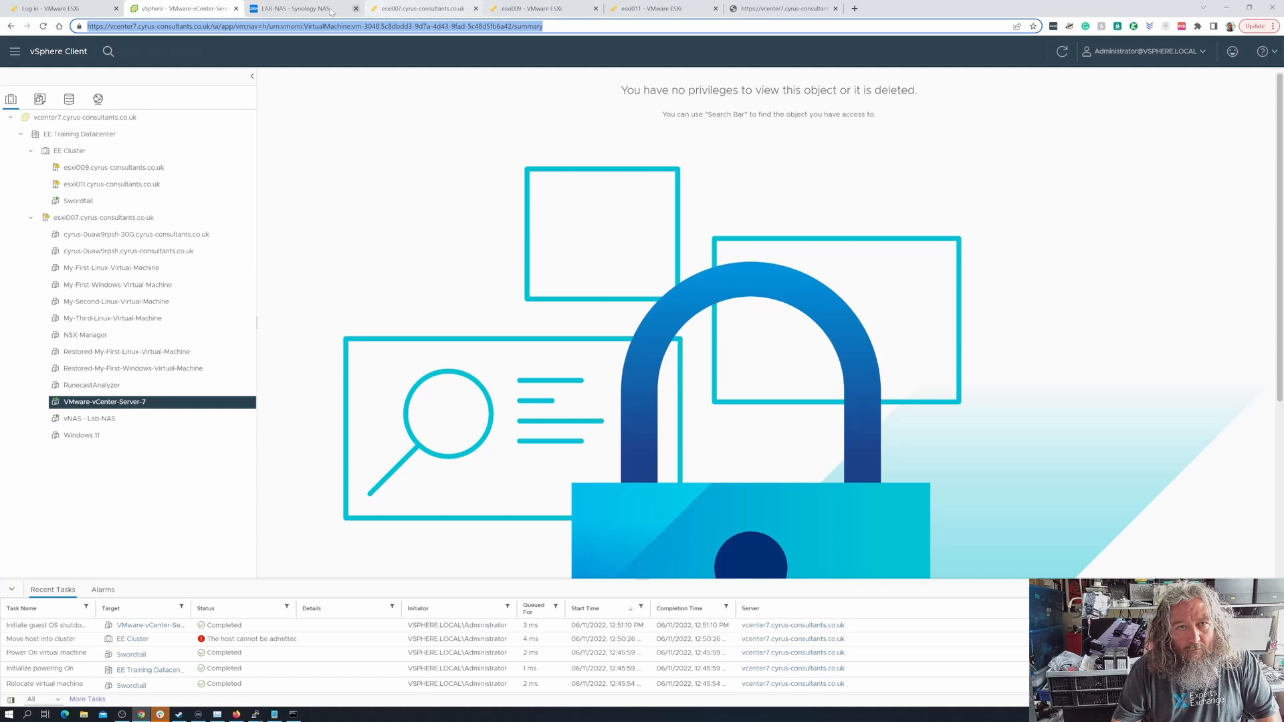
{"action": "left_click", "coordinate": [299, 8]}
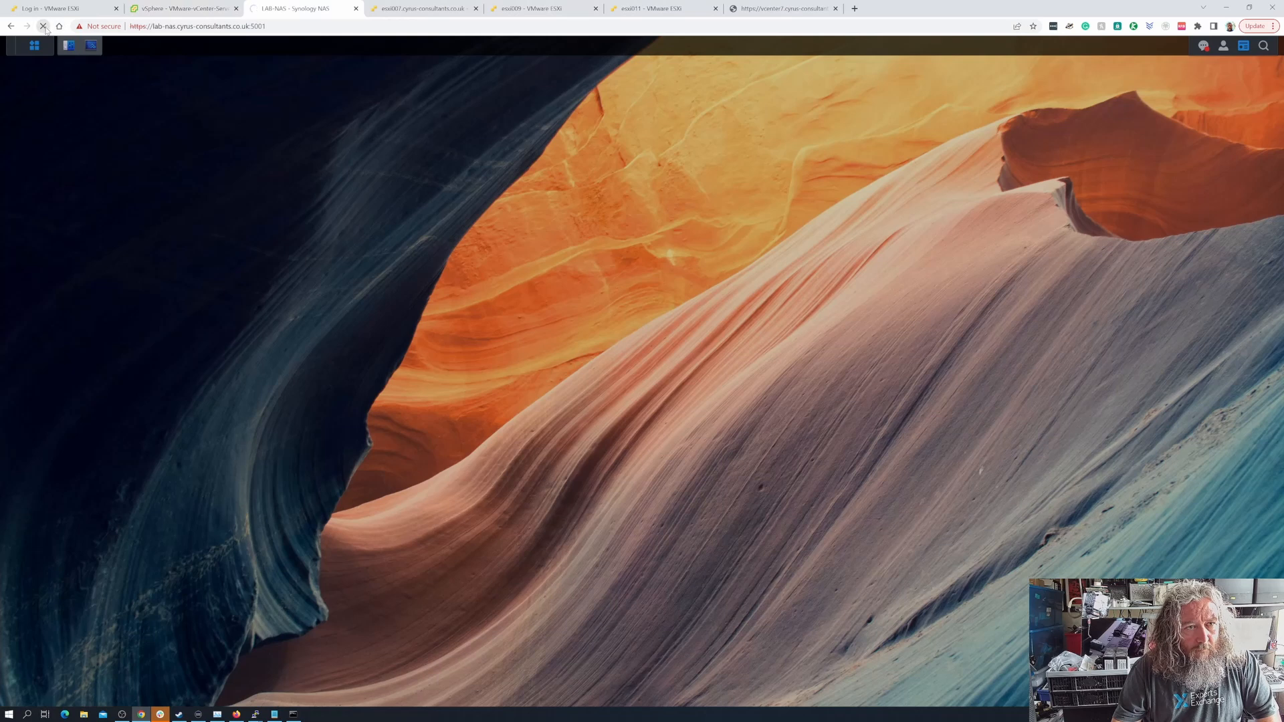
{"action": "left_click", "coordinate": [170, 9]}
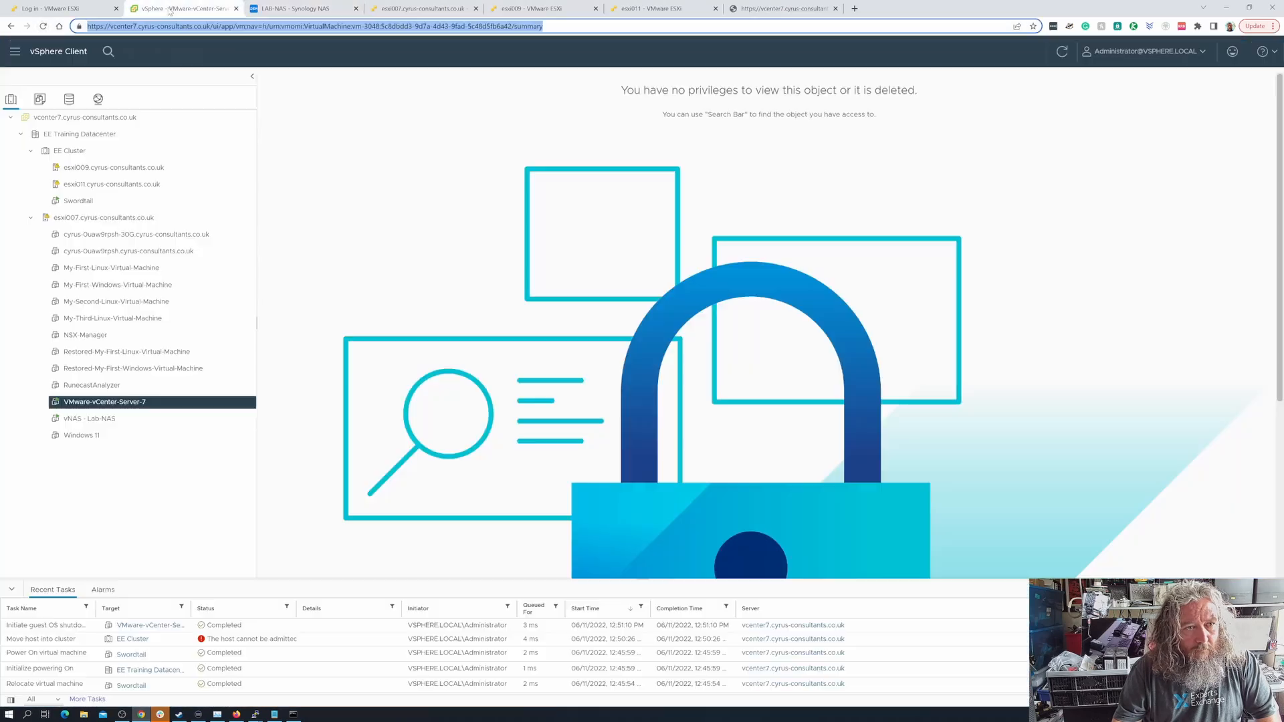
{"action": "left_click", "coordinate": [800, 15]}
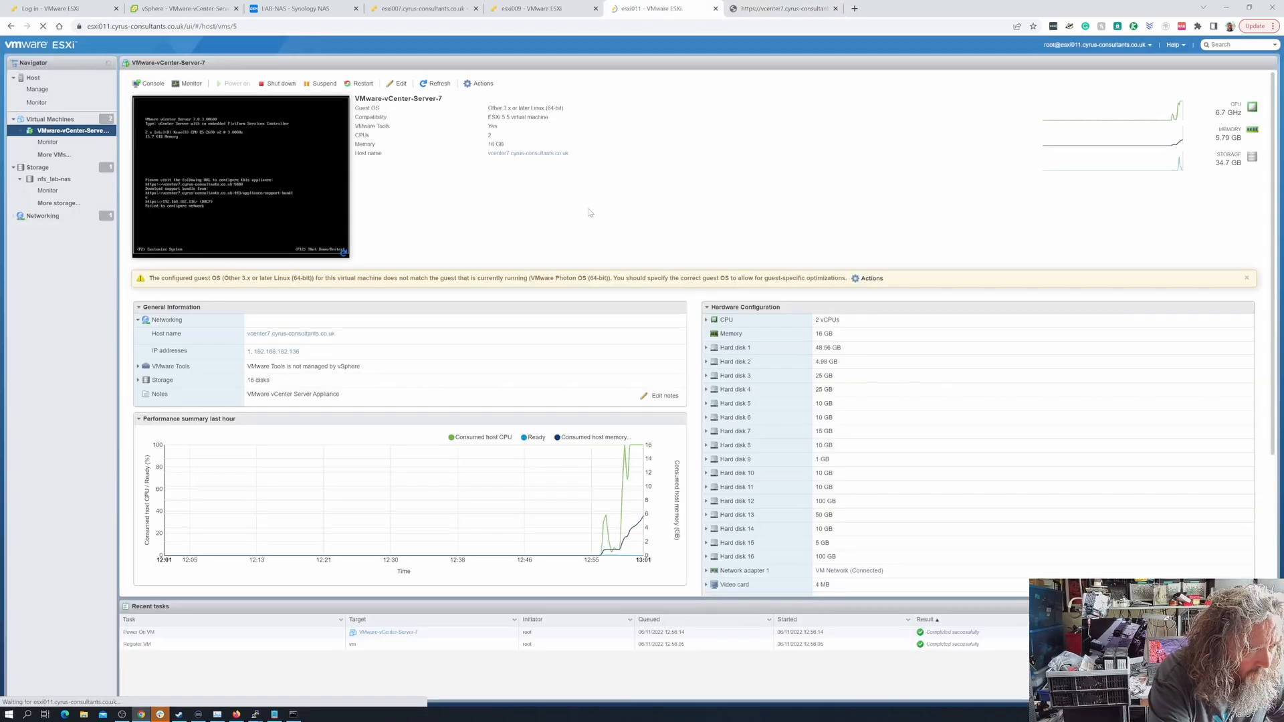
{"action": "key", "text": "F5"}
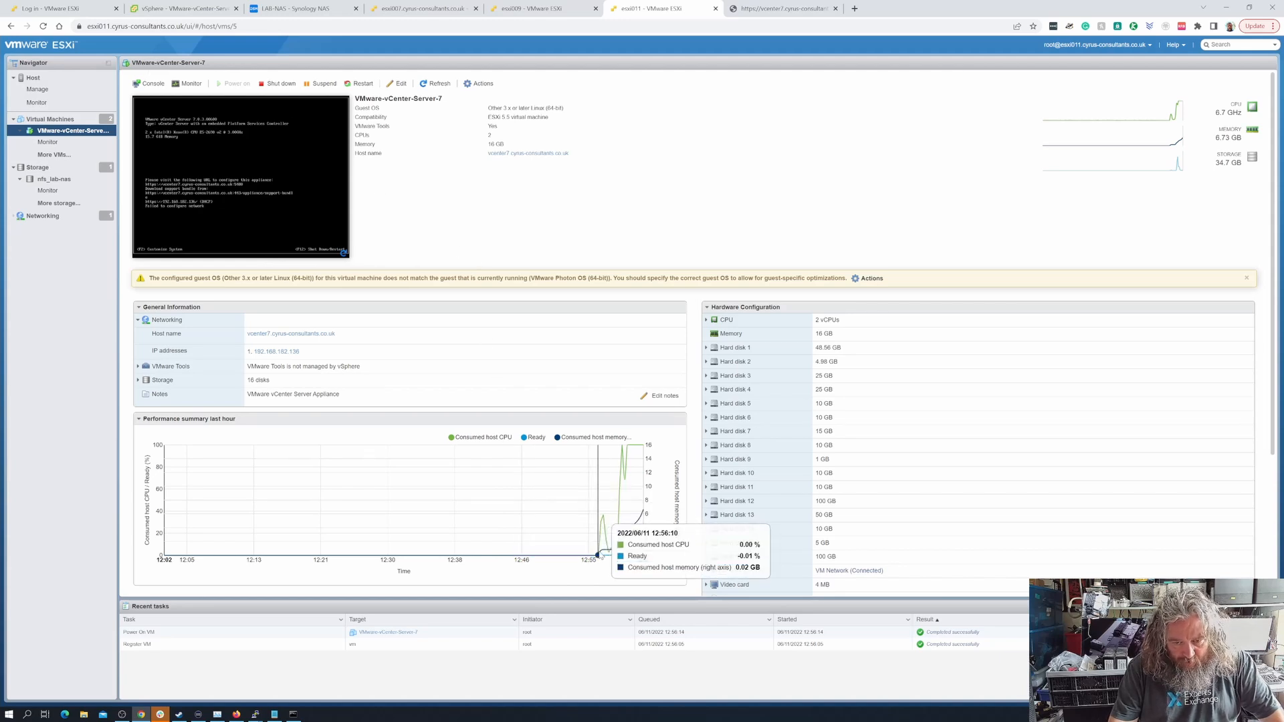
Inspect the performance summary and virtual hardware settings of VMware-vCenter-Server-7 on esxi011, leaving the settings without saving changes
{"action": "mouse_move", "coordinate": [604, 528]}
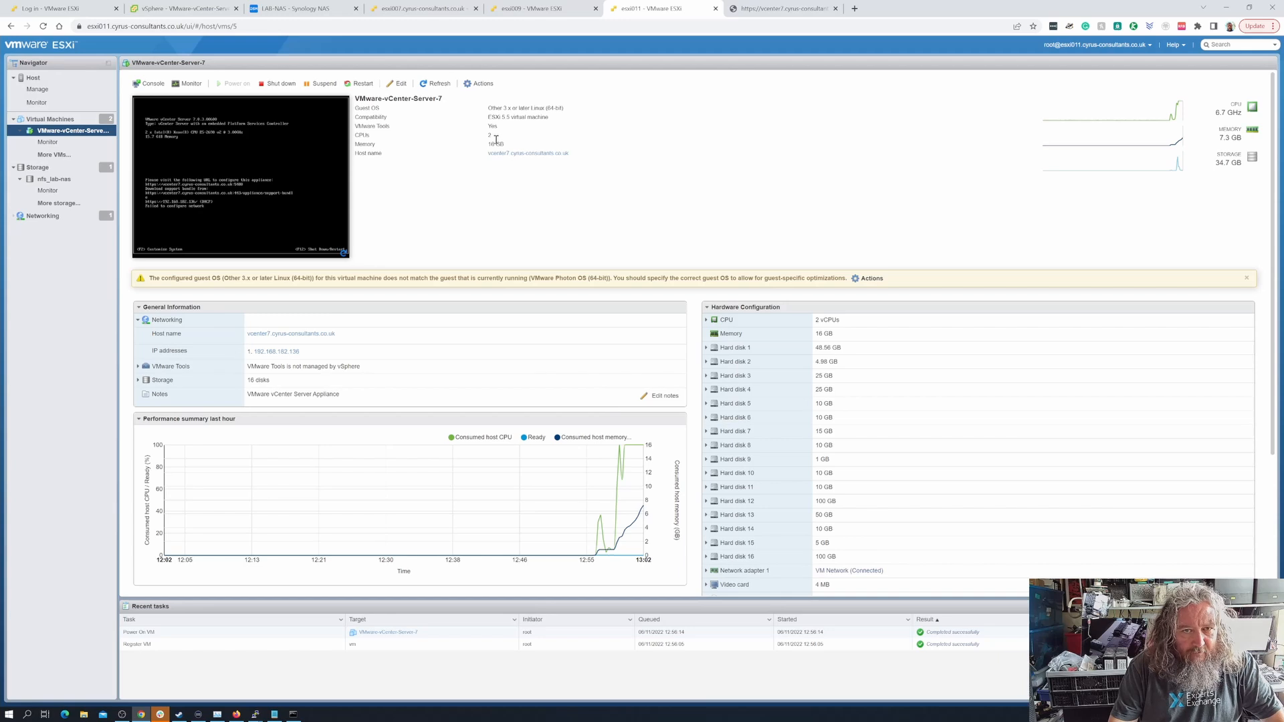
{"action": "left_click", "coordinate": [400, 85]}
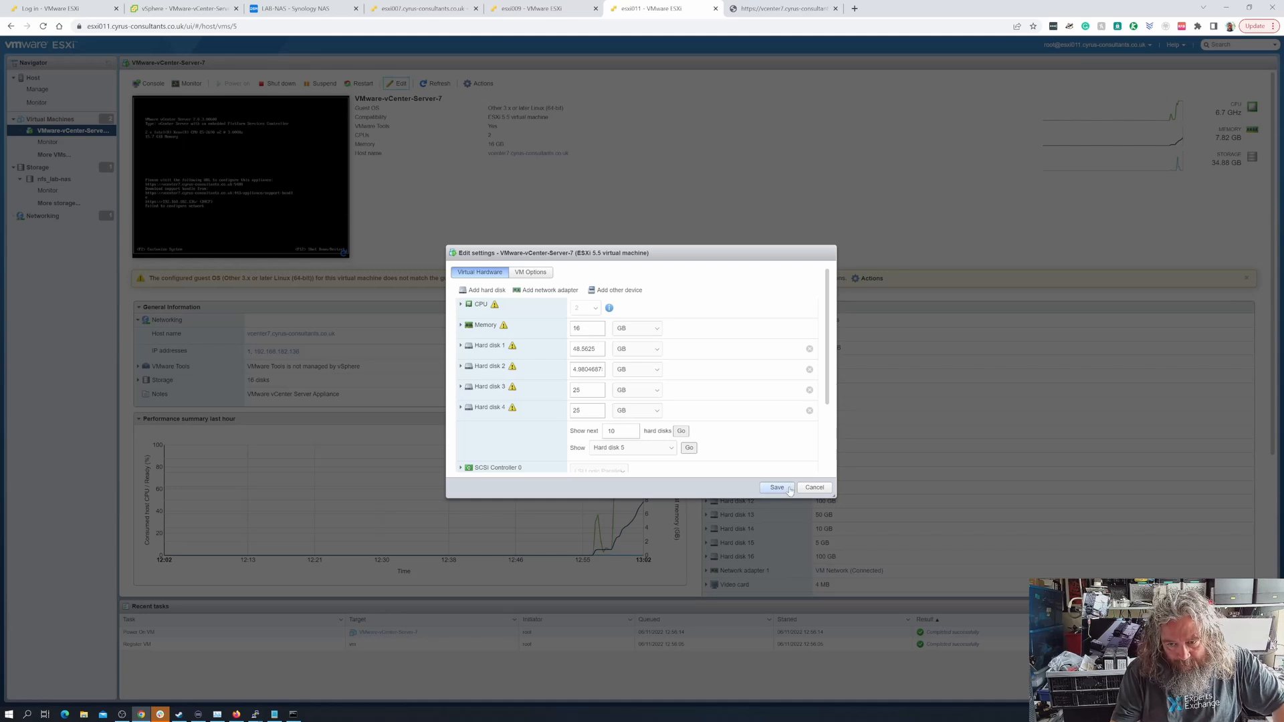
{"action": "left_click", "coordinate": [815, 488]}
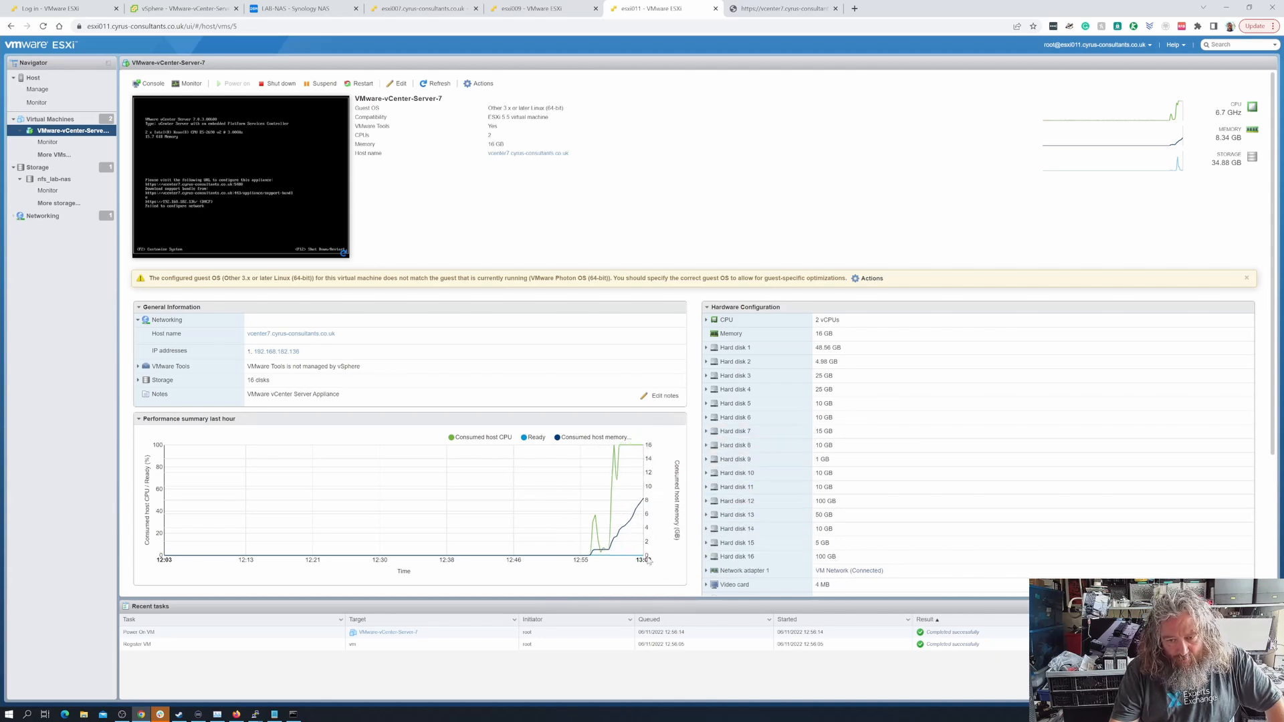
Reload the new vSphere Client page and check the LAB-NAS Resource Monitor performance overview while it loads
{"action": "left_click", "coordinate": [777, 9]}
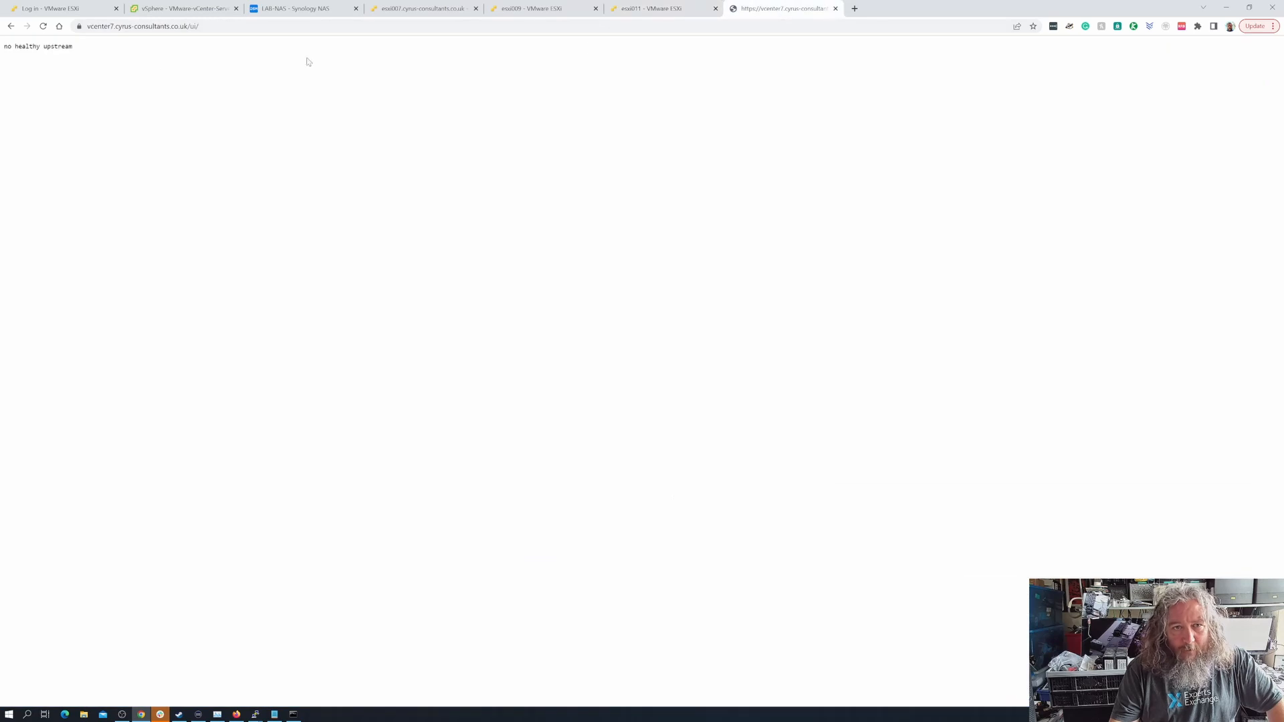
{"action": "left_click", "coordinate": [42, 26]}
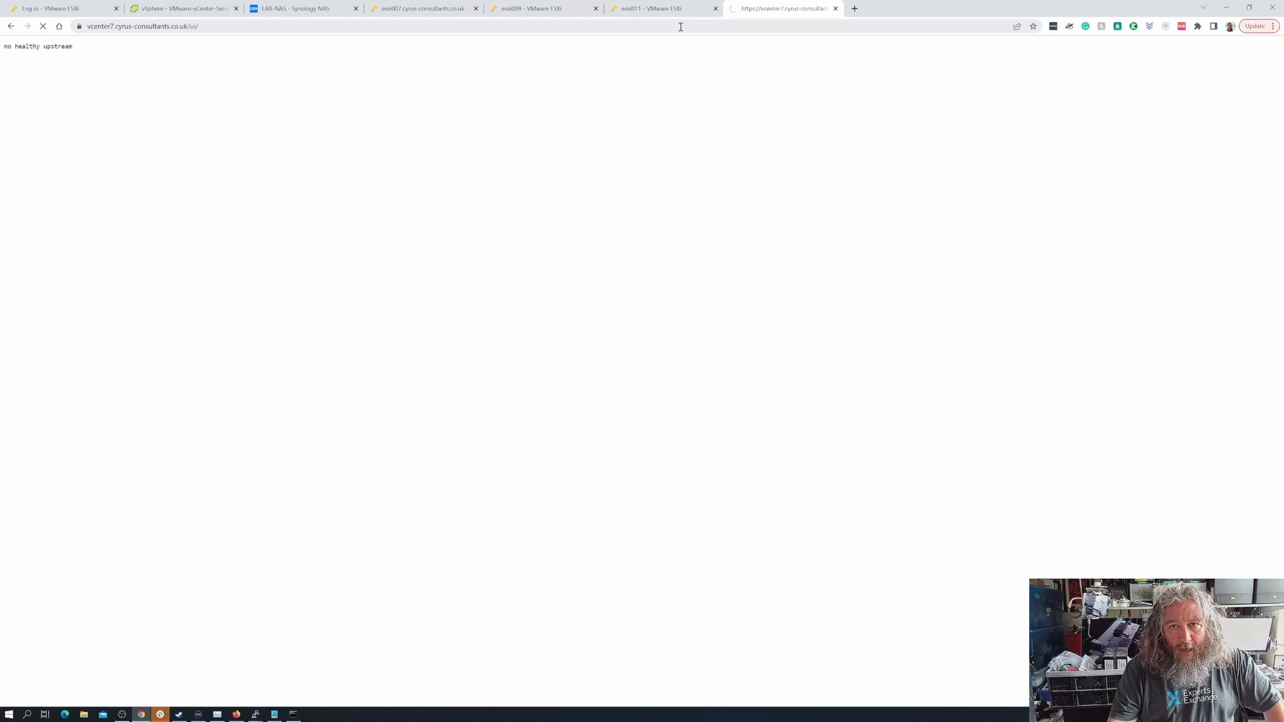
{"action": "left_click", "coordinate": [293, 12]}
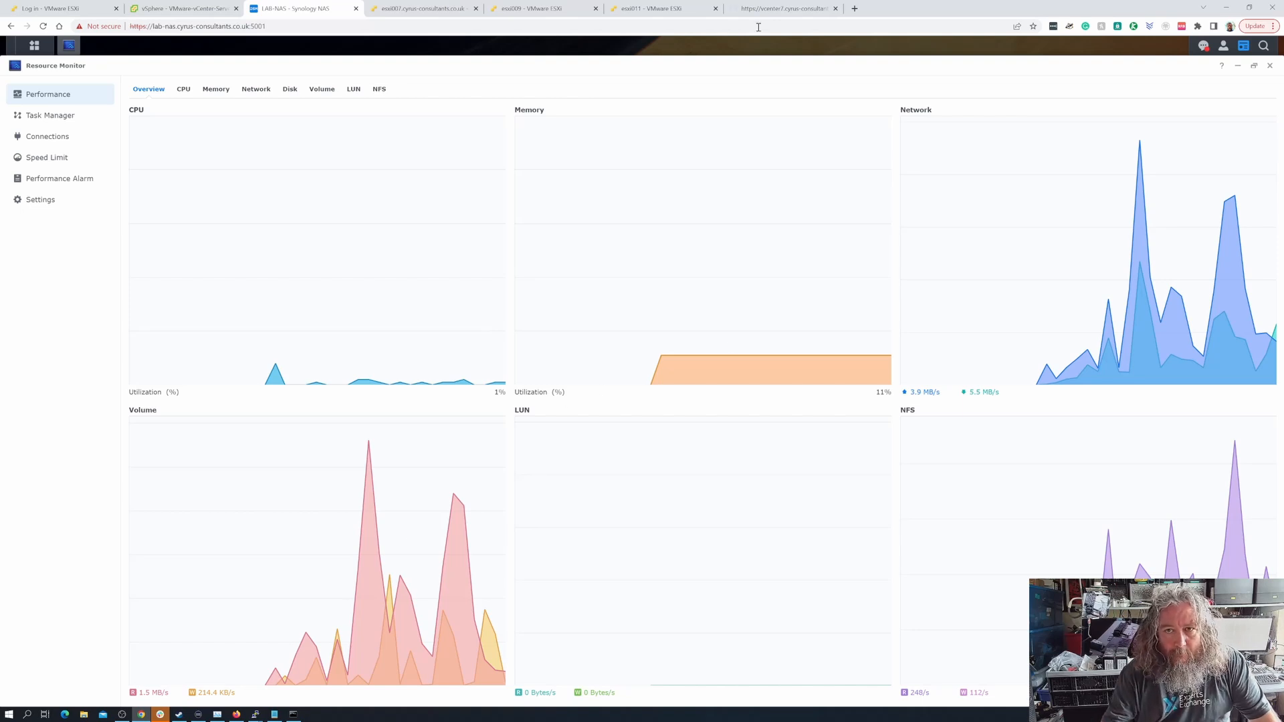
{"action": "left_click", "coordinate": [776, 9]}
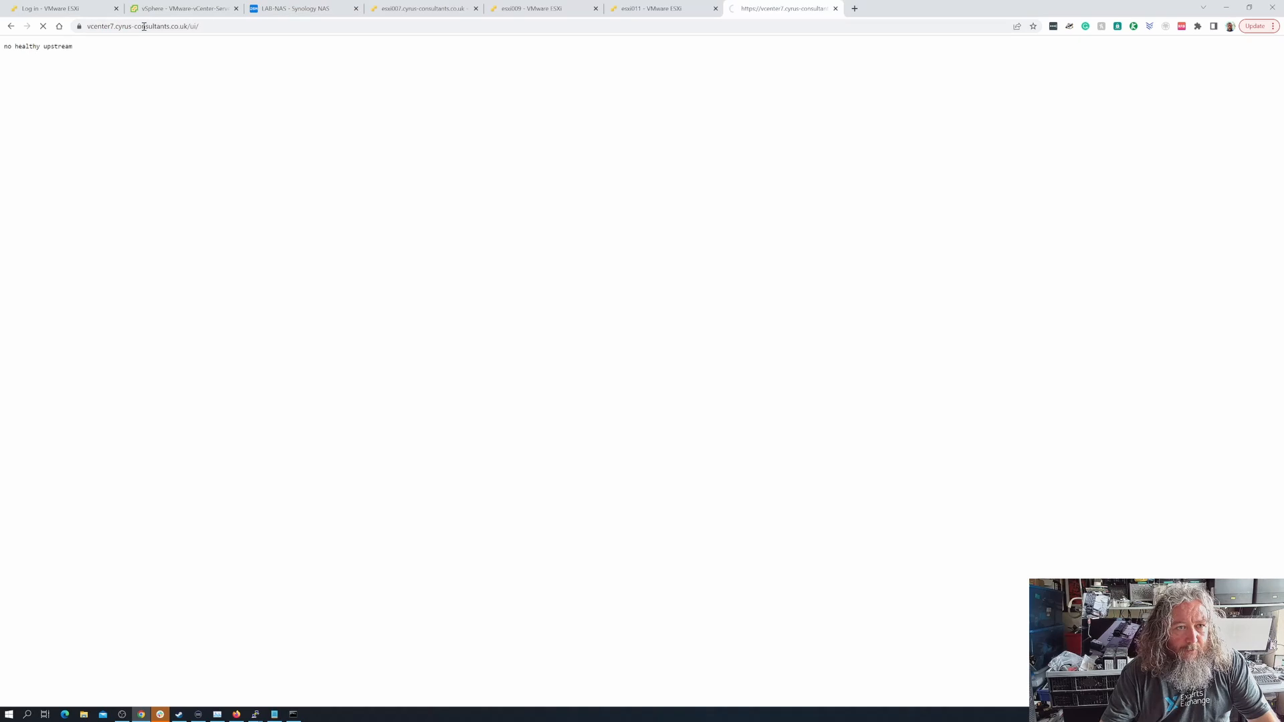
Review the older vSphere session and the VMware-vCenter-Server-7 resource usage on esxi011, and return to the vSphere login page
{"action": "left_click", "coordinate": [172, 11]}
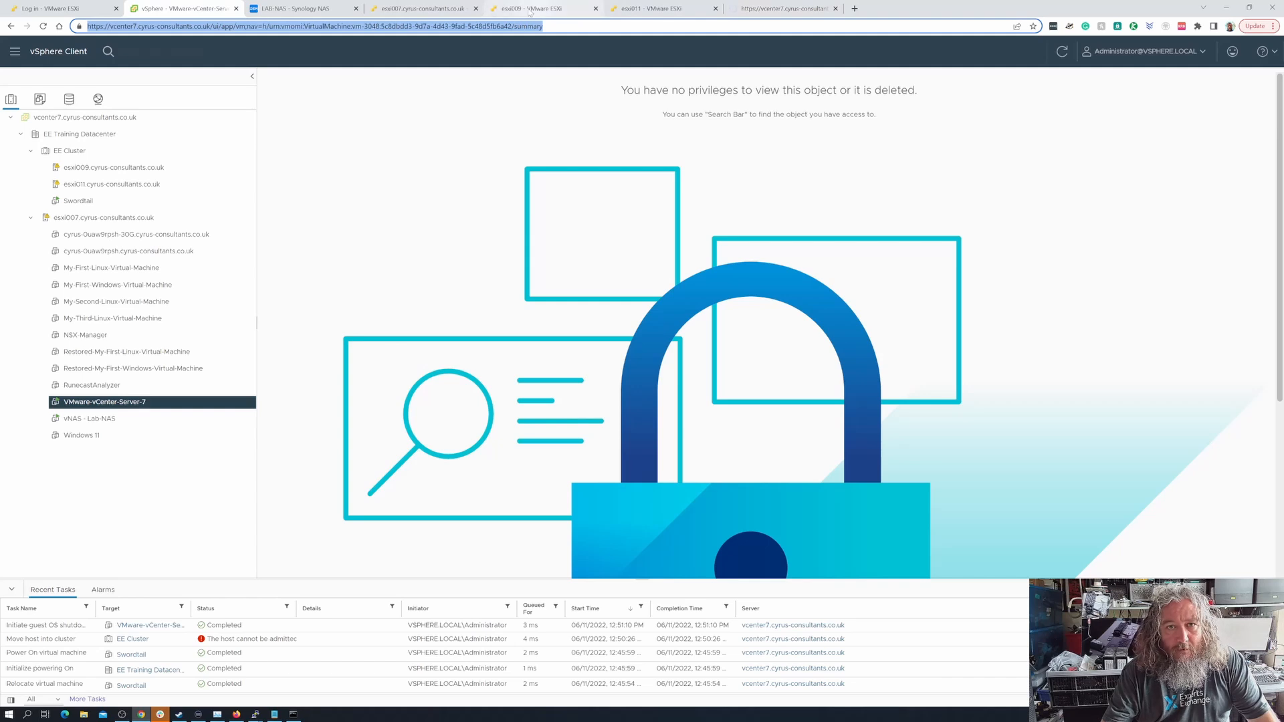
{"action": "left_click", "coordinate": [652, 9]}
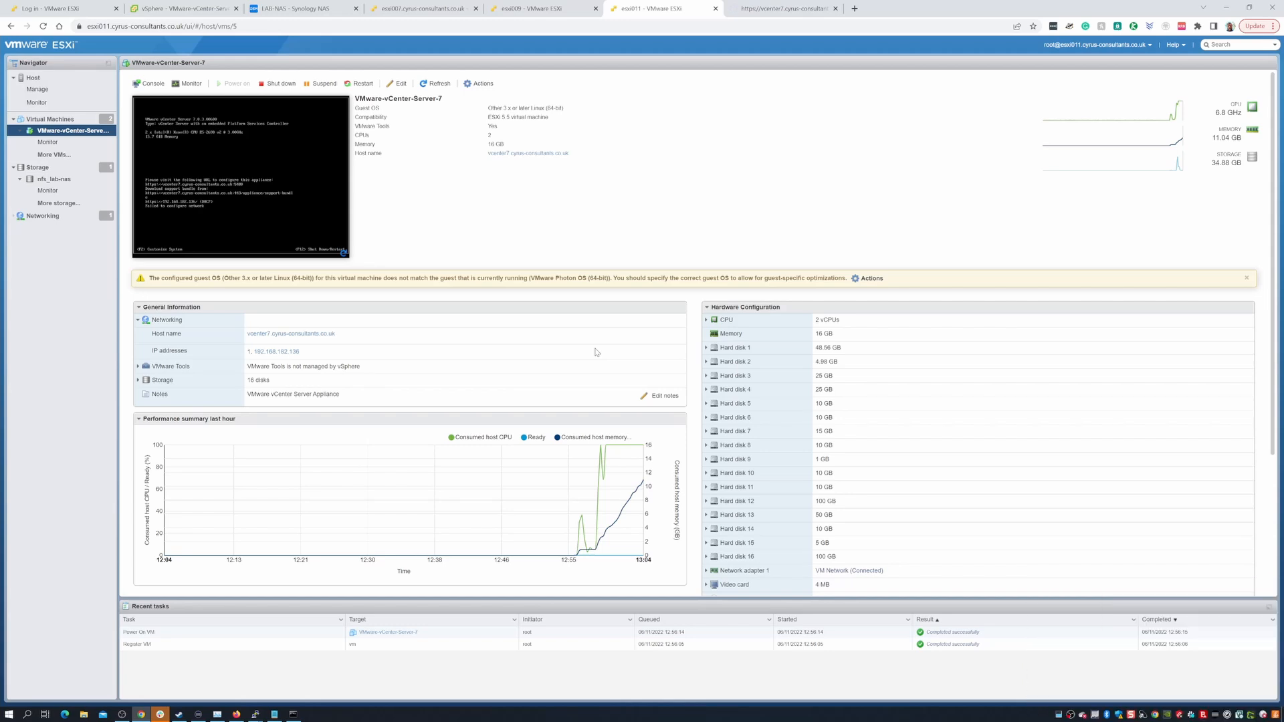
{"action": "left_click", "coordinate": [747, 10]}
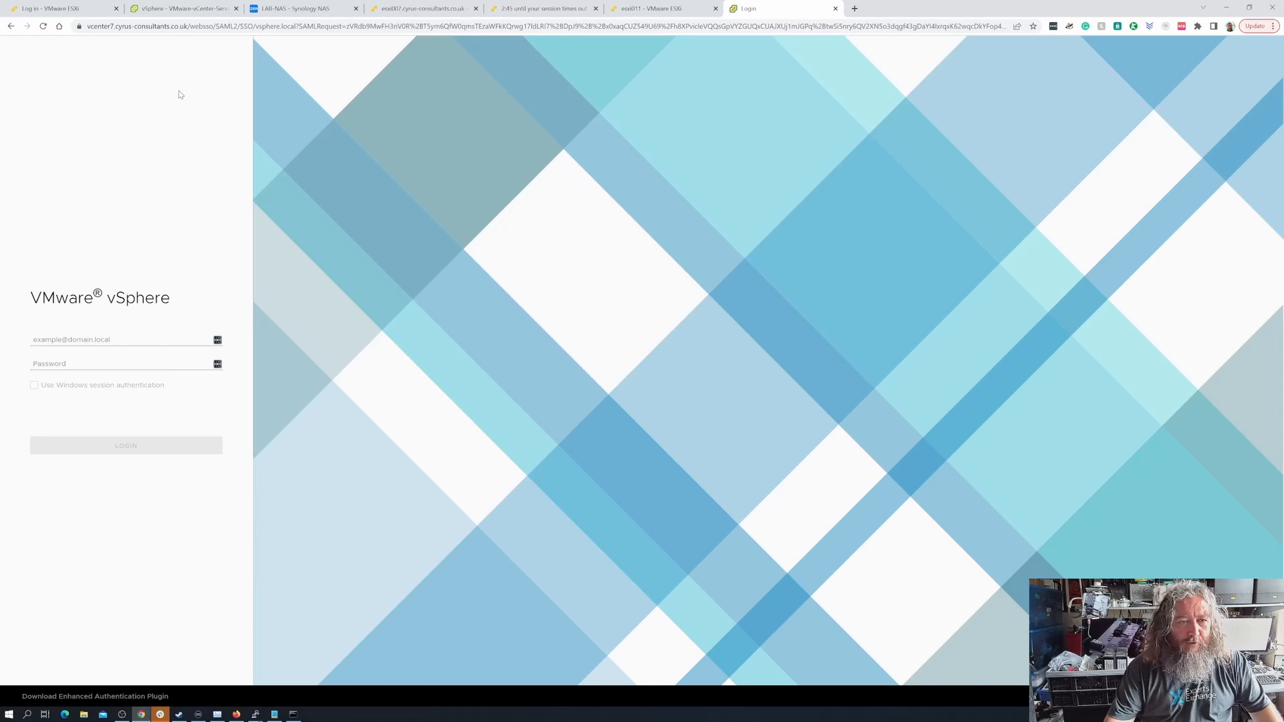
Log in to VMware vSphere with the saved vsphere.local administrator username and password
{"action": "left_click", "coordinate": [84, 337]}
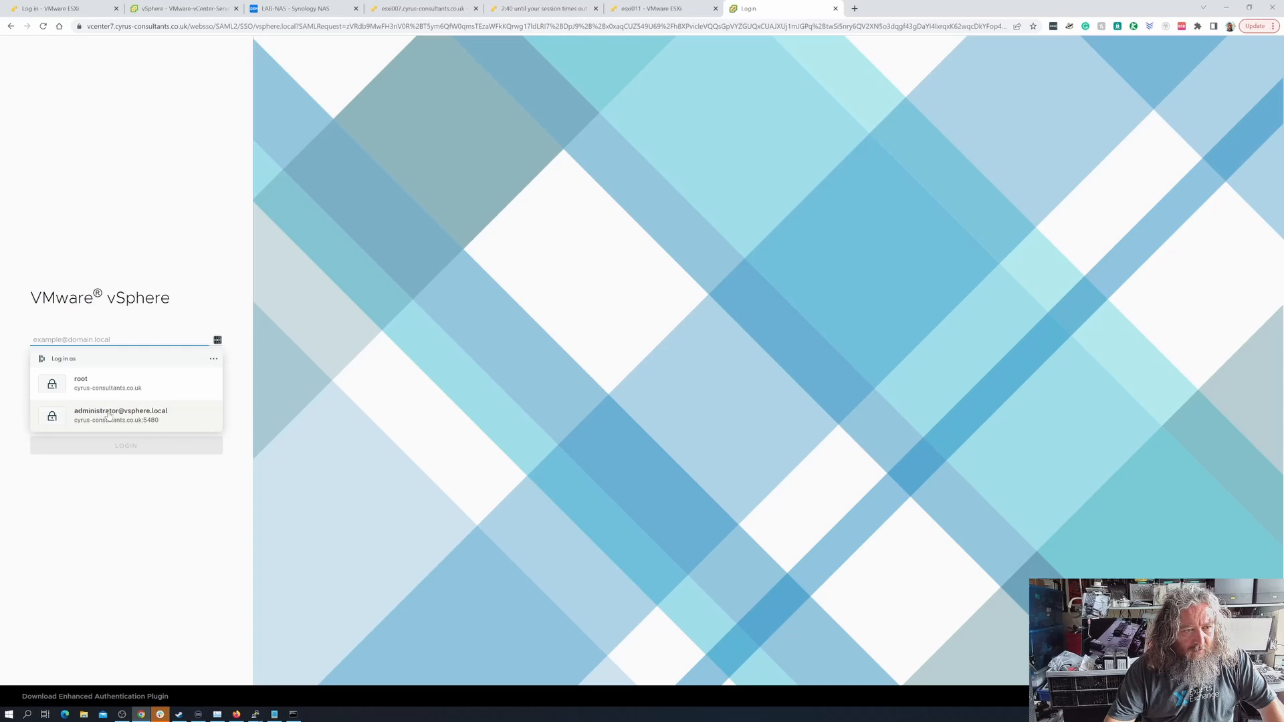
{"action": "left_click", "coordinate": [109, 416]}
{"action": "left_click", "coordinate": [123, 447]}
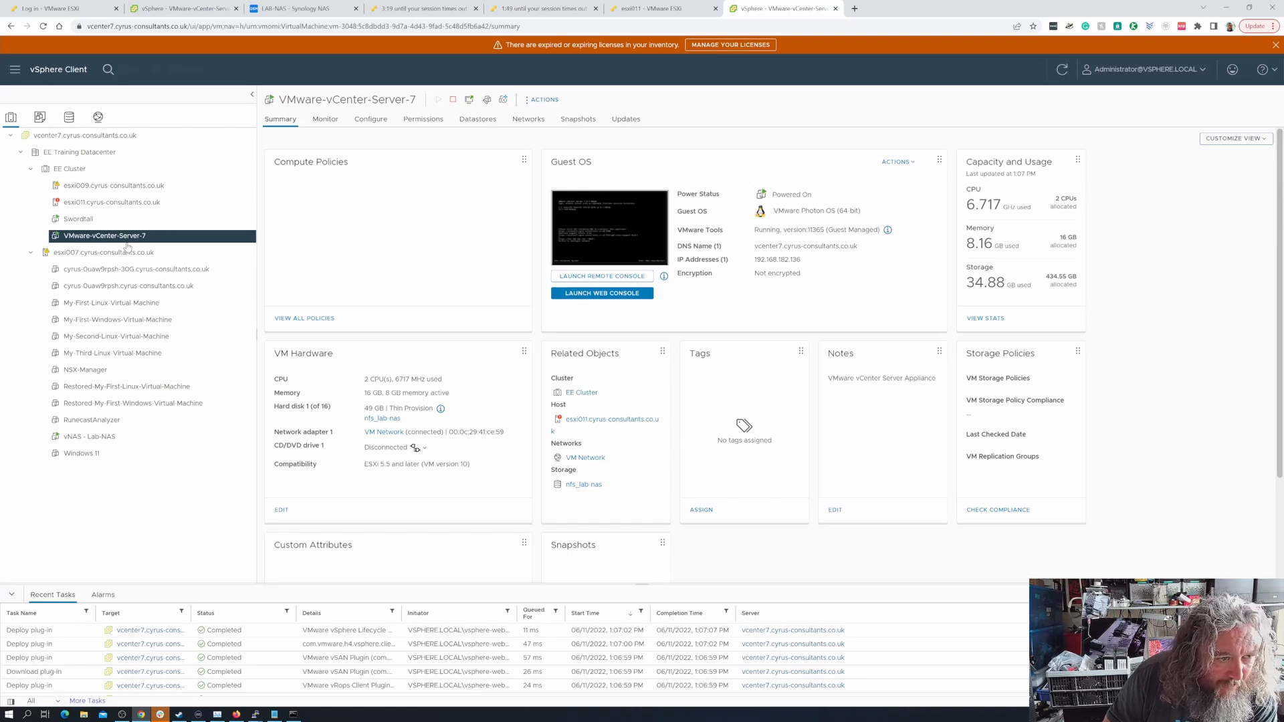
Examine the VMware EVC configuration of EE Cluster and of the vNAS - Lab-NAS virtual machine
{"action": "left_click", "coordinate": [92, 172]}
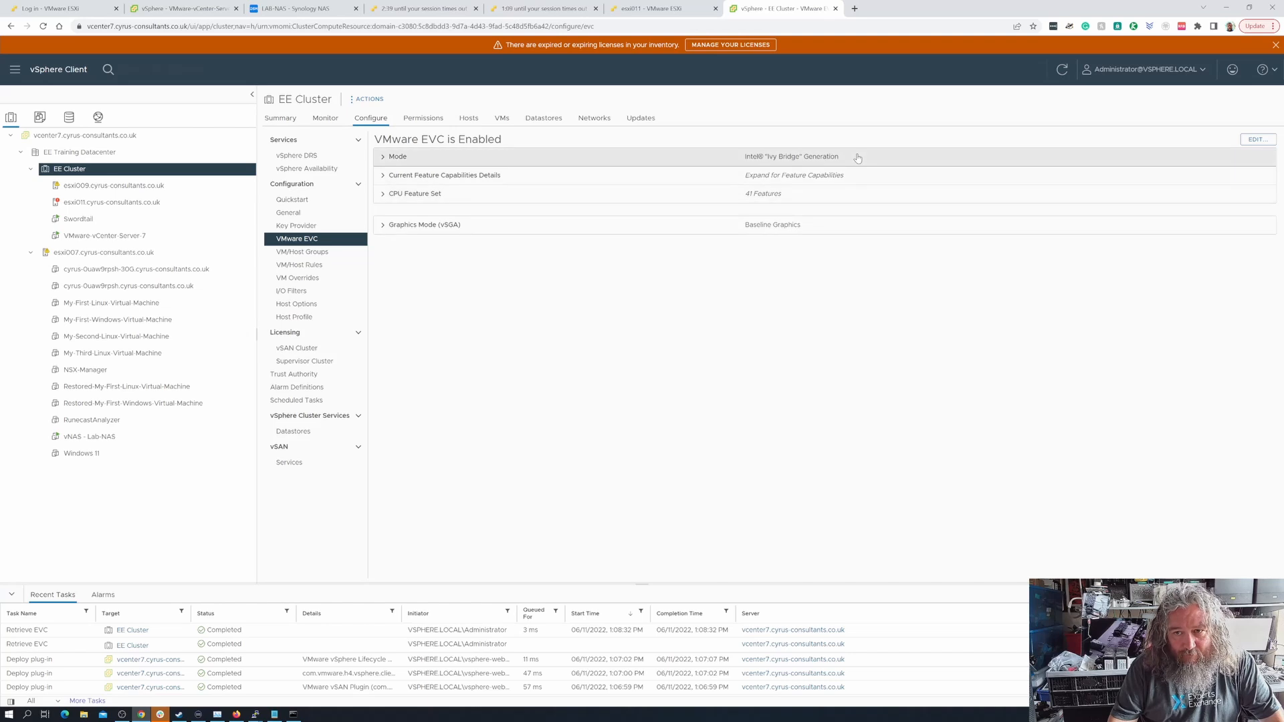
{"action": "left_click", "coordinate": [115, 437]}
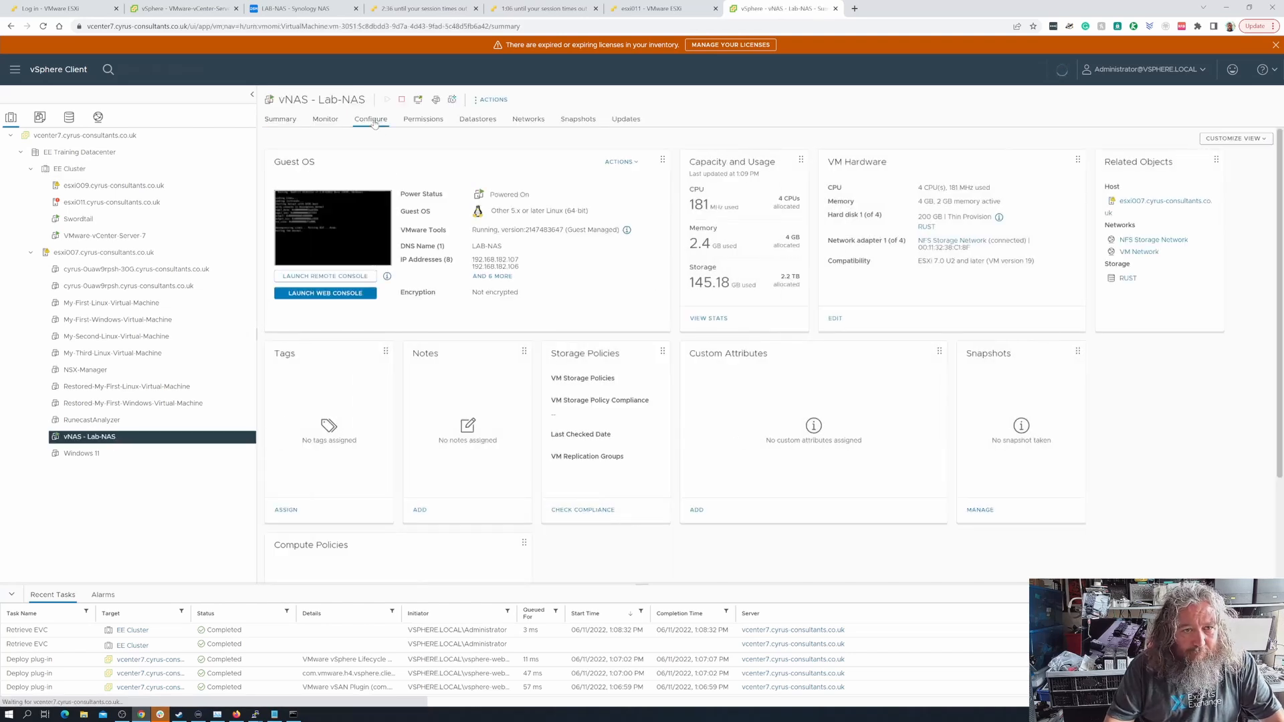
{"action": "left_click", "coordinate": [371, 119]}
{"action": "left_click", "coordinate": [319, 223]}
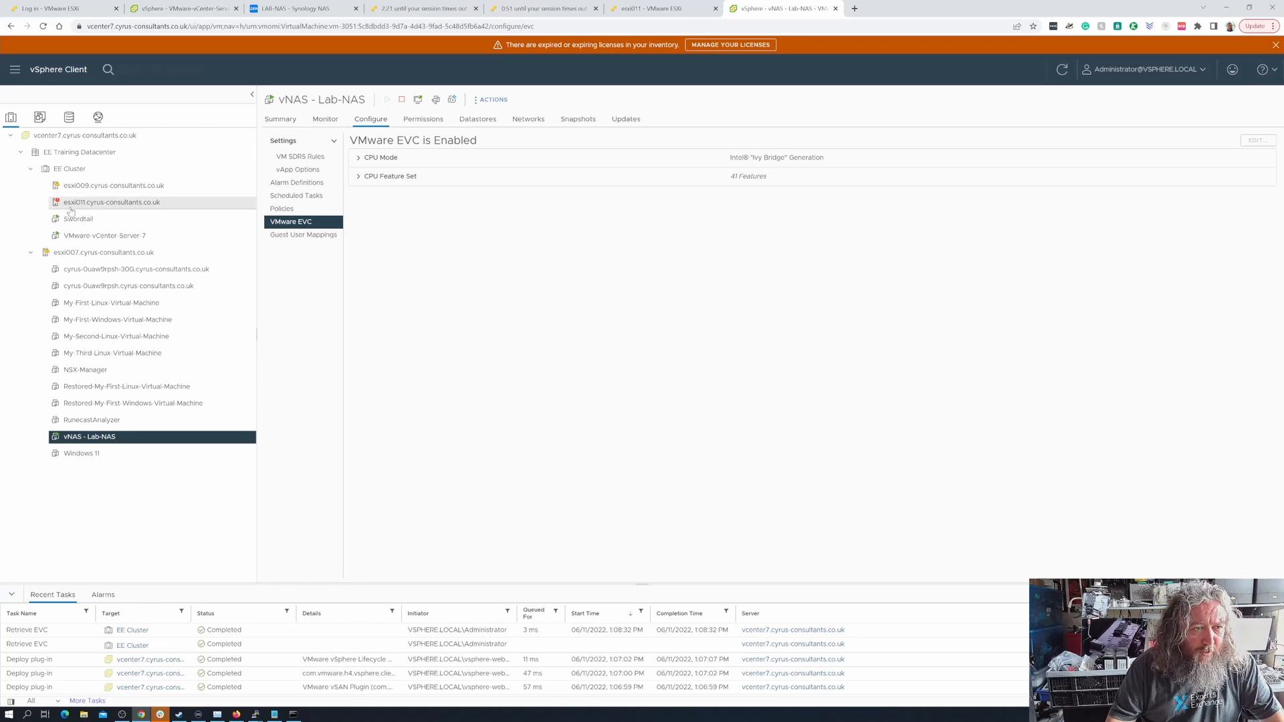
Examine the esxi011 host's summary, its list of all issues, and its hardware health alerts and warnings
{"action": "left_click", "coordinate": [101, 202]}
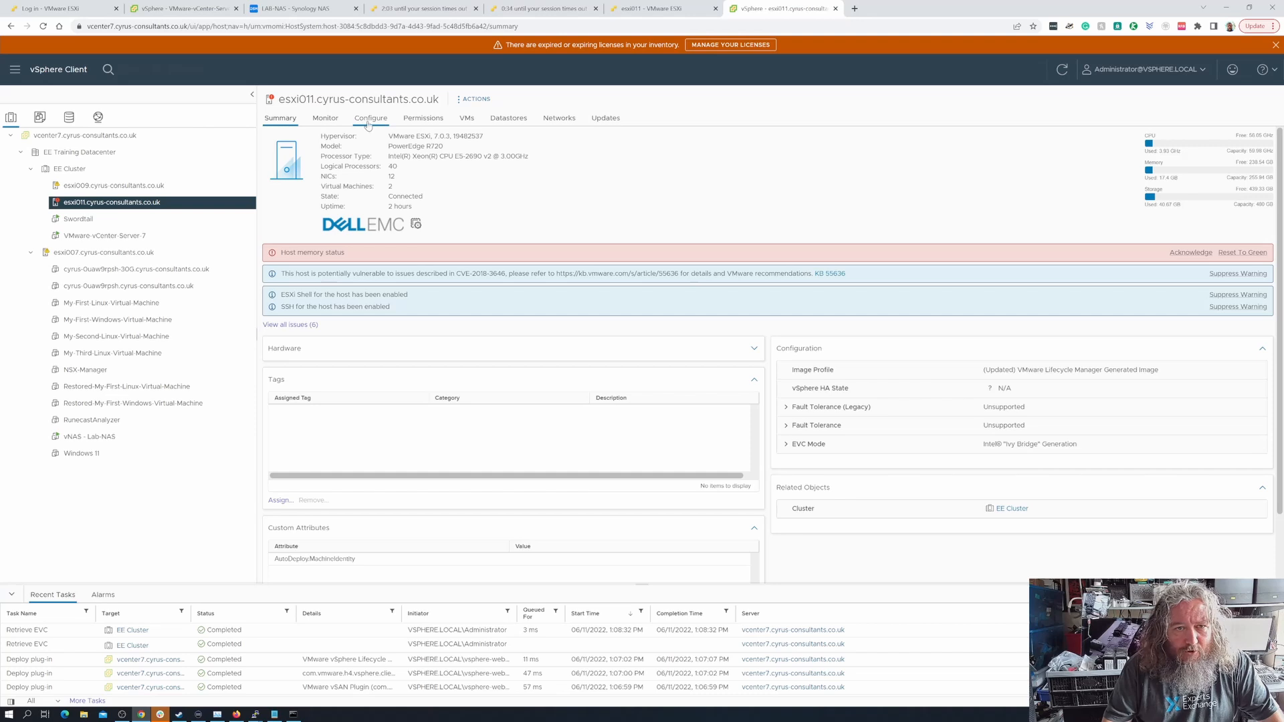
{"action": "left_click", "coordinate": [326, 119]}
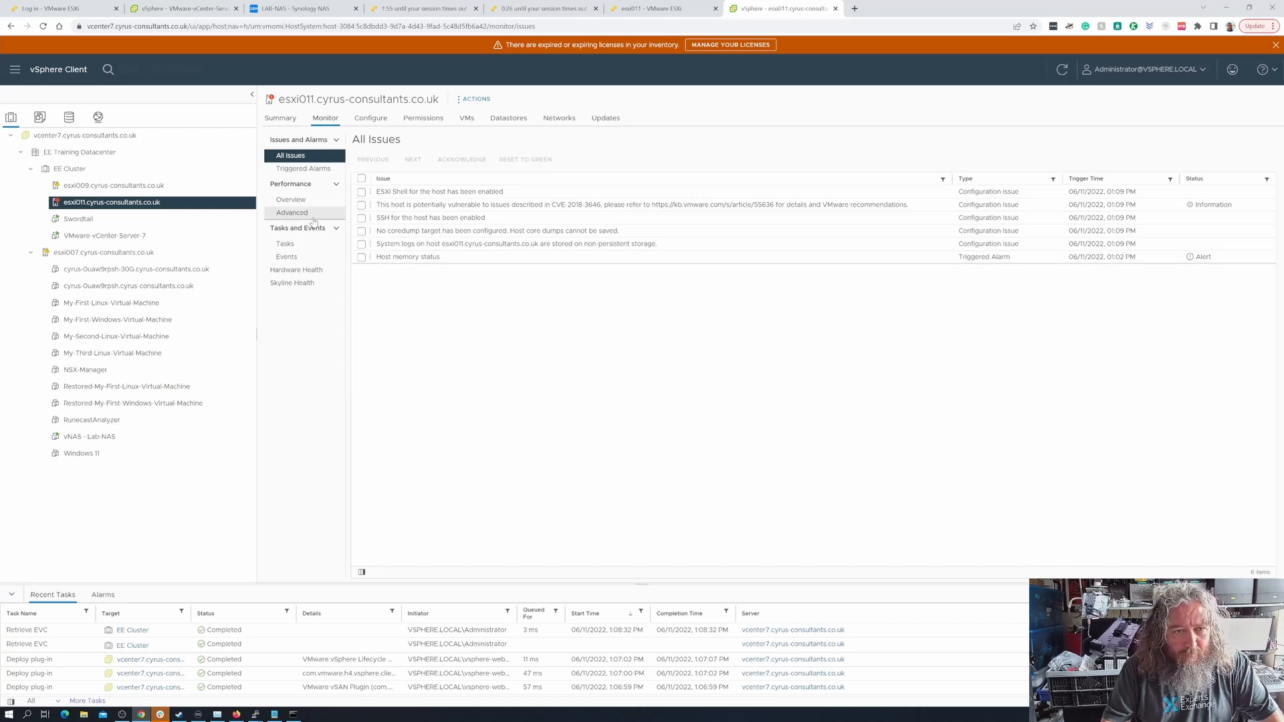
{"action": "left_click", "coordinate": [305, 271]}
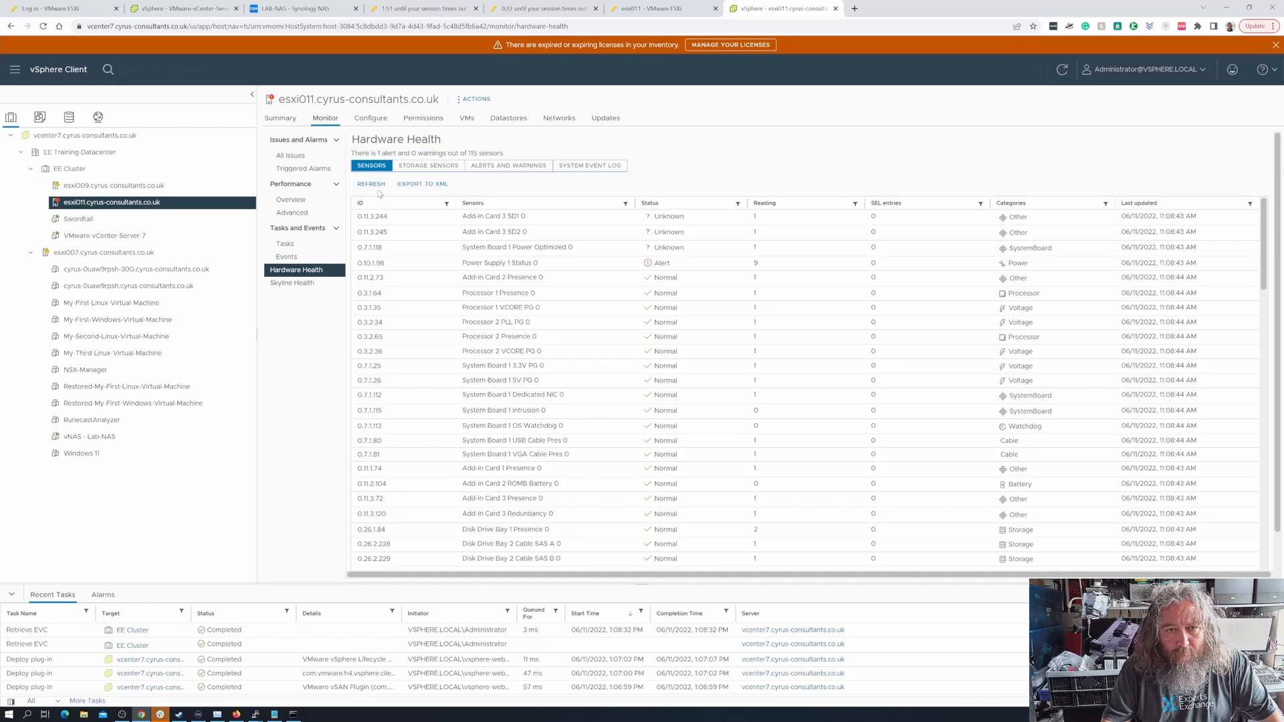
{"action": "left_click", "coordinate": [499, 168]}
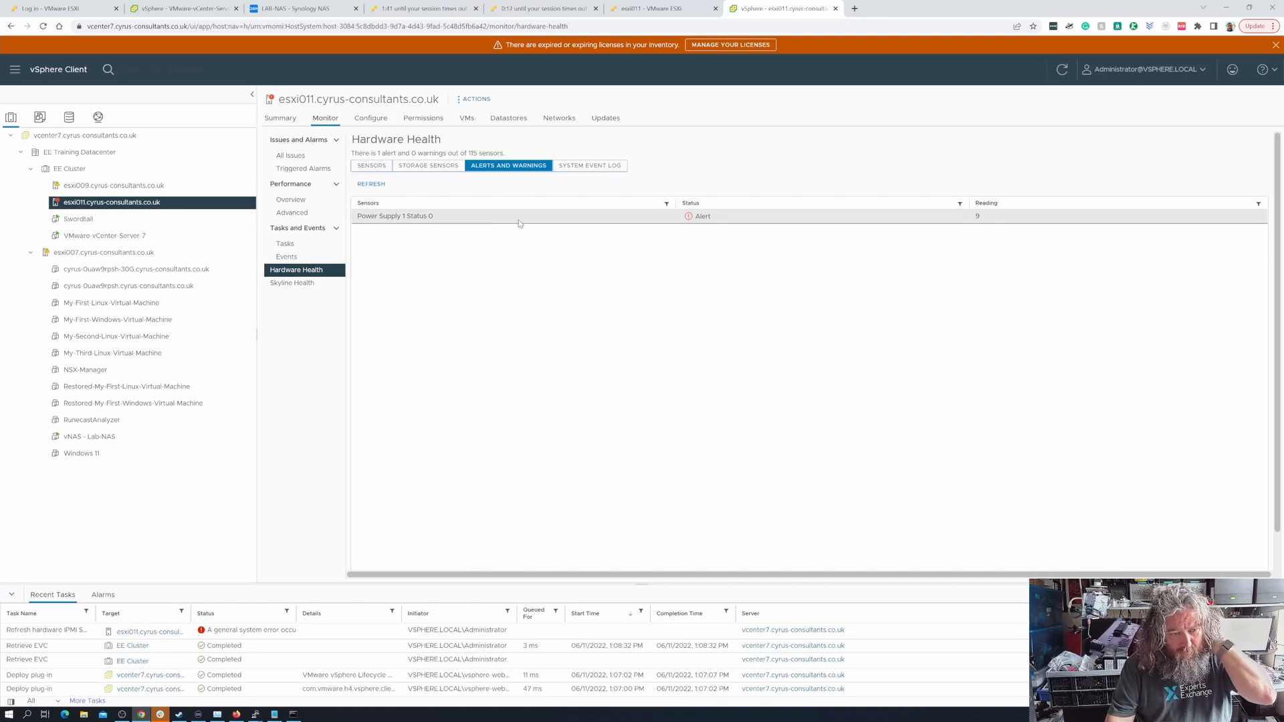
Look through the full hardware sensor list of esxi011 and refresh the sensor readings
{"action": "left_click", "coordinate": [383, 172]}
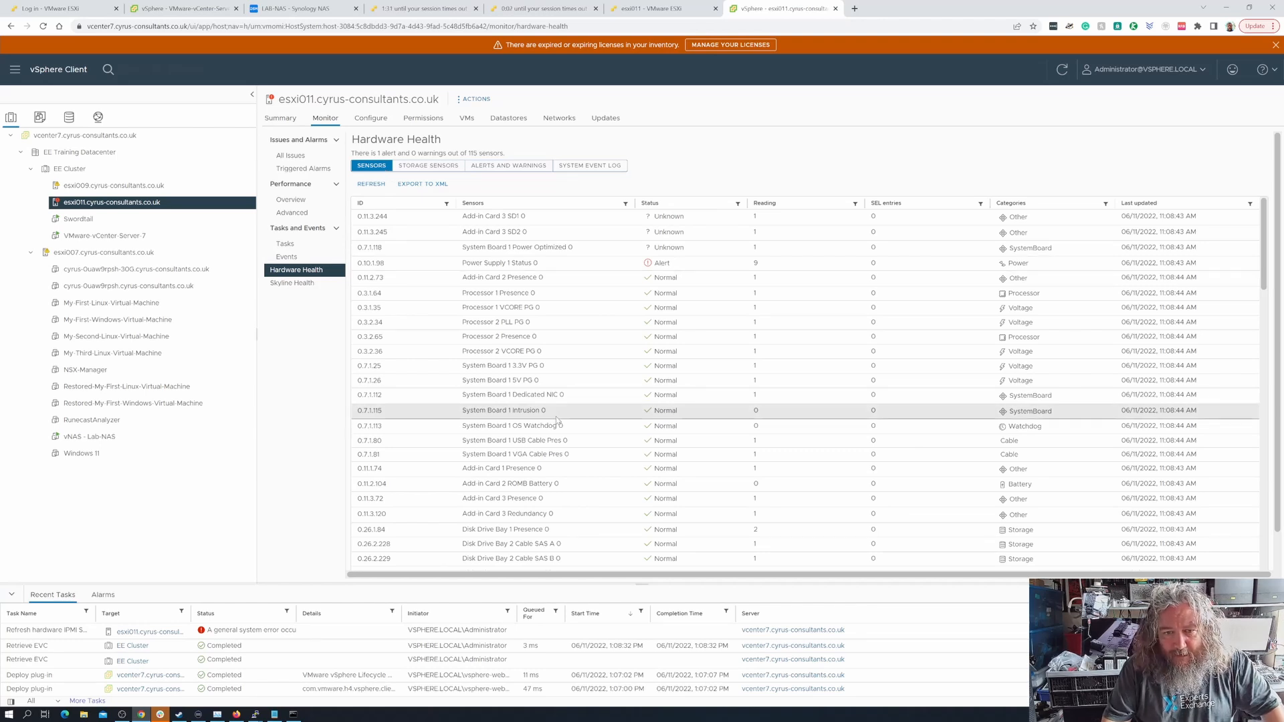
{"action": "scroll", "coordinate": [557, 420], "scroll_direction": "down", "scroll_amount": 10}
{"action": "scroll", "coordinate": [557, 420], "scroll_direction": "down", "scroll_amount": 10}
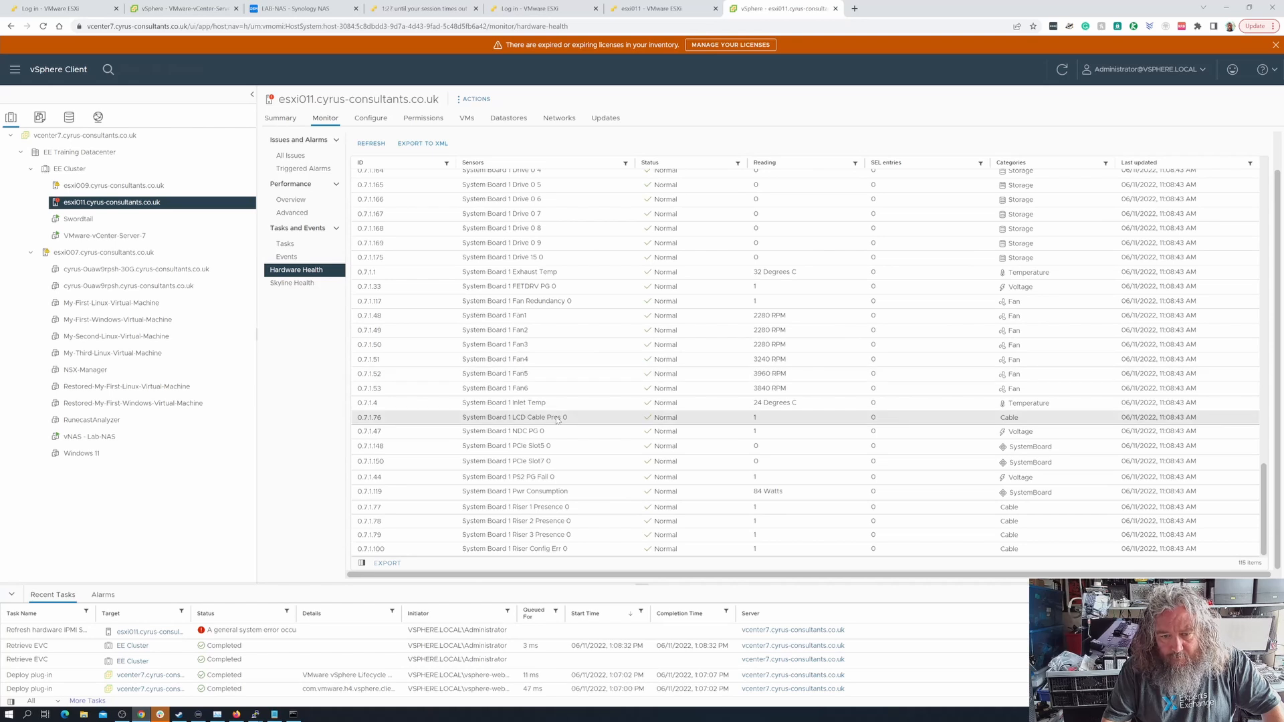
{"action": "scroll", "coordinate": [557, 420], "scroll_direction": "up", "scroll_amount": 10}
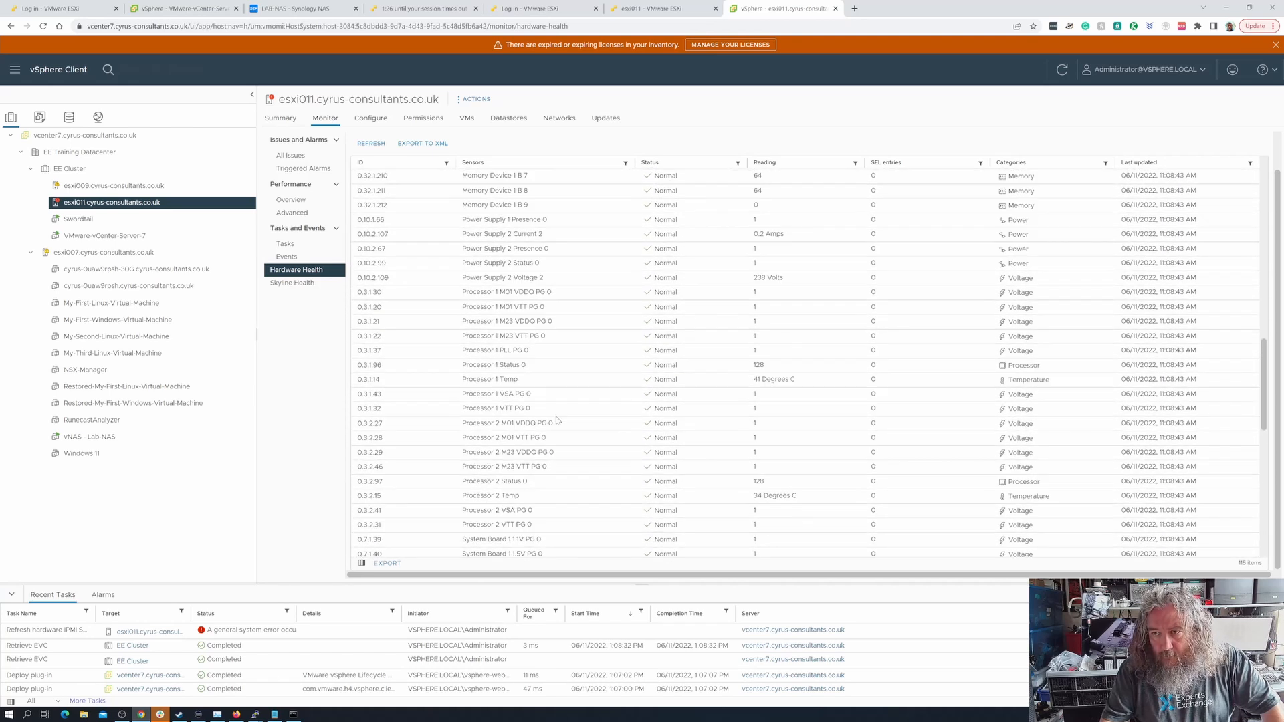
{"action": "scroll", "coordinate": [557, 420], "scroll_direction": "up", "scroll_amount": 3}
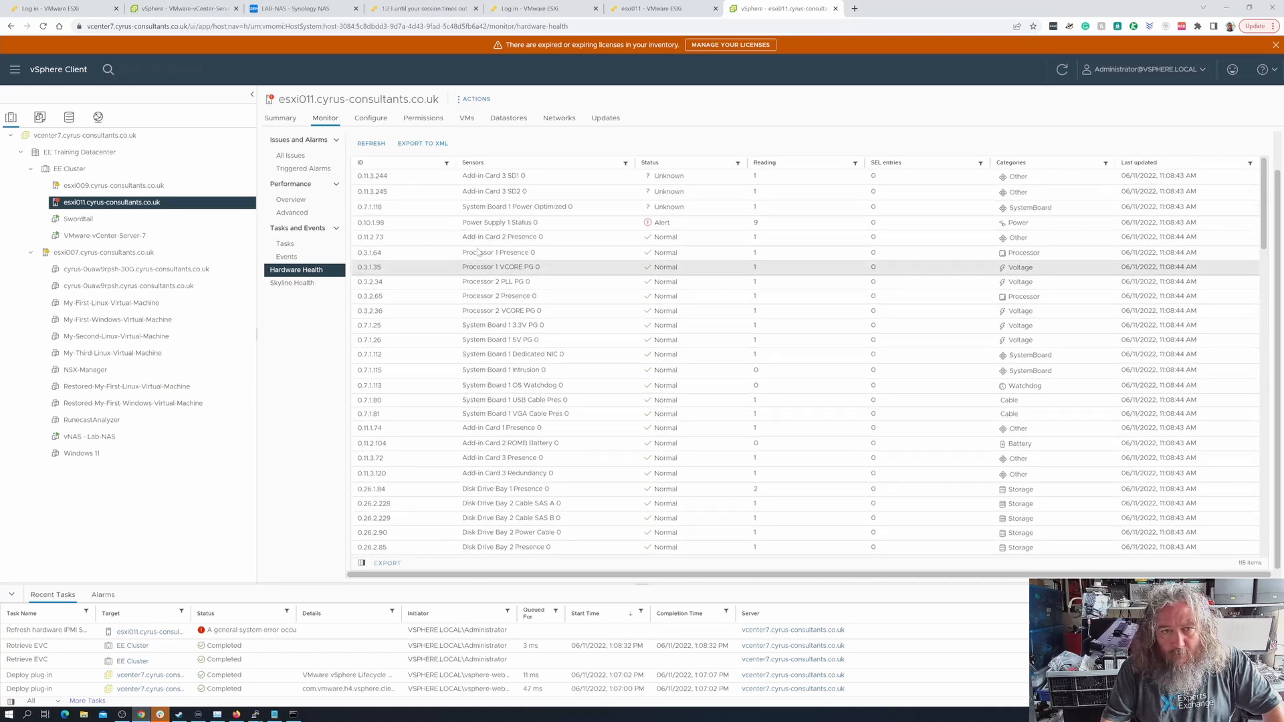
{"action": "left_click", "coordinate": [381, 148]}
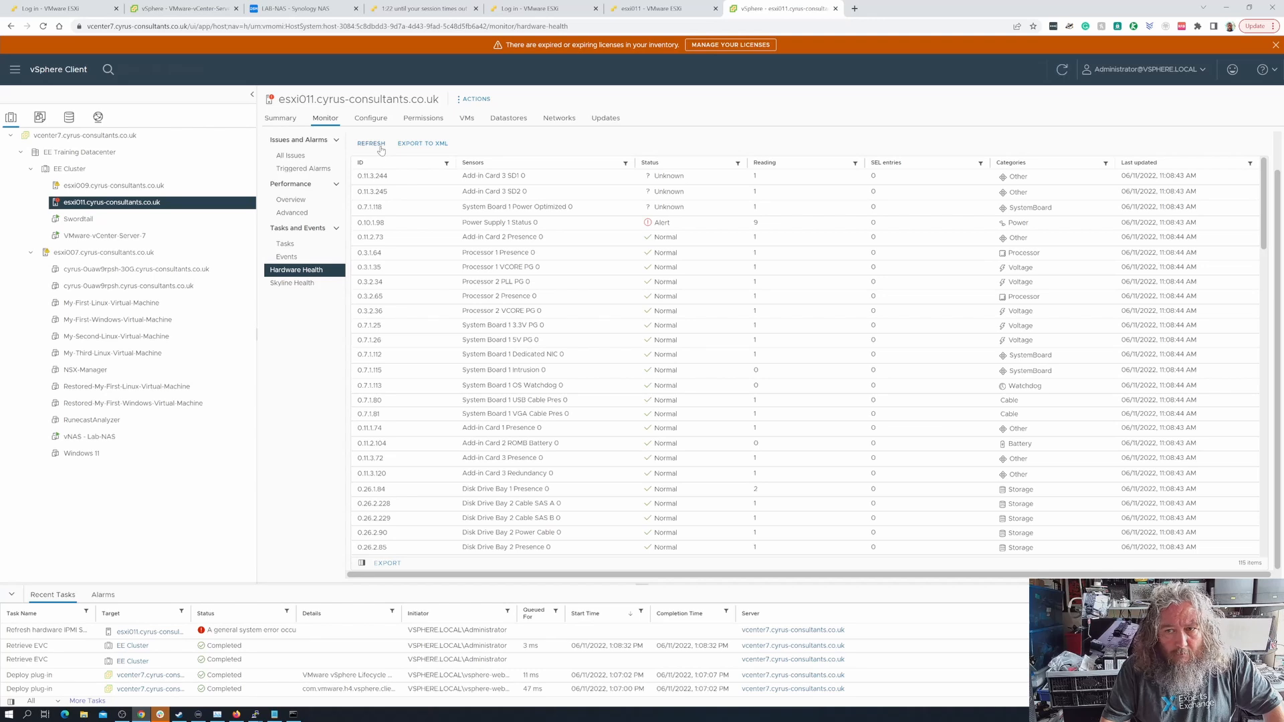
Examine esxi011's storage sensors, hardware alerts and warnings, and system event log in its hardware health
{"action": "scroll", "coordinate": [489, 355], "scroll_direction": "up", "scroll_amount": 1}
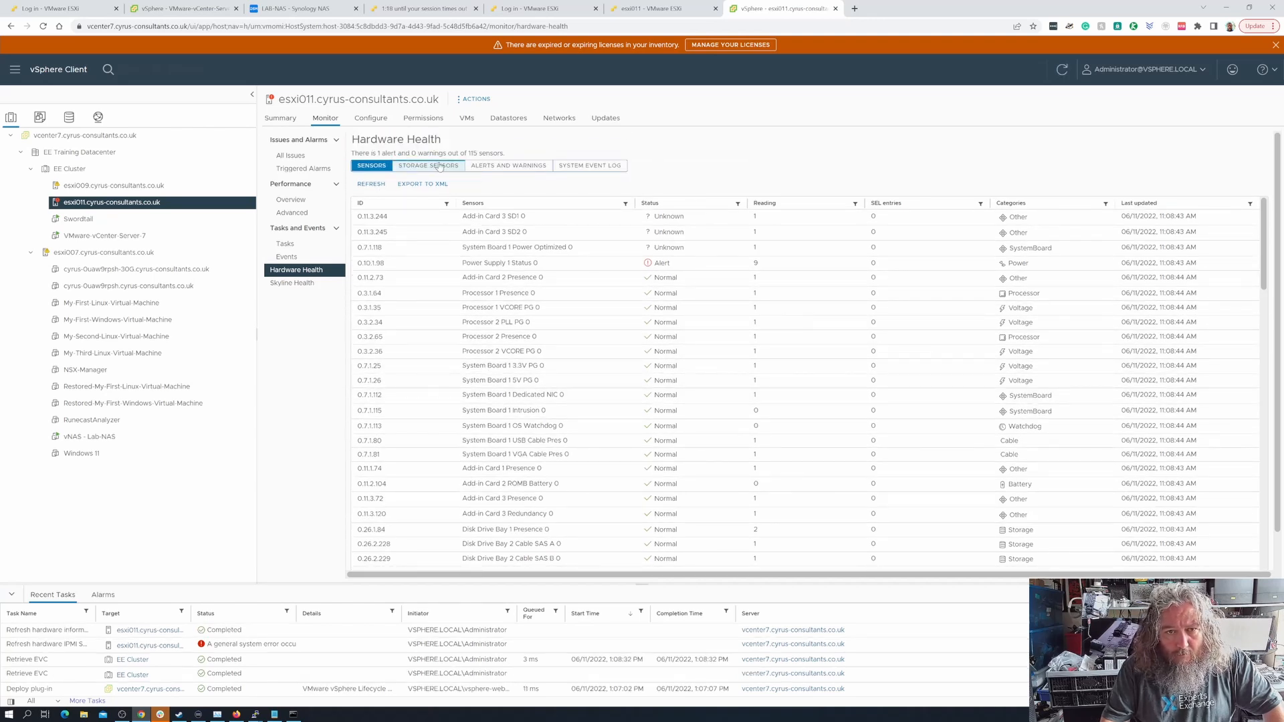
{"action": "left_click", "coordinate": [439, 166]}
{"action": "left_click", "coordinate": [509, 165]}
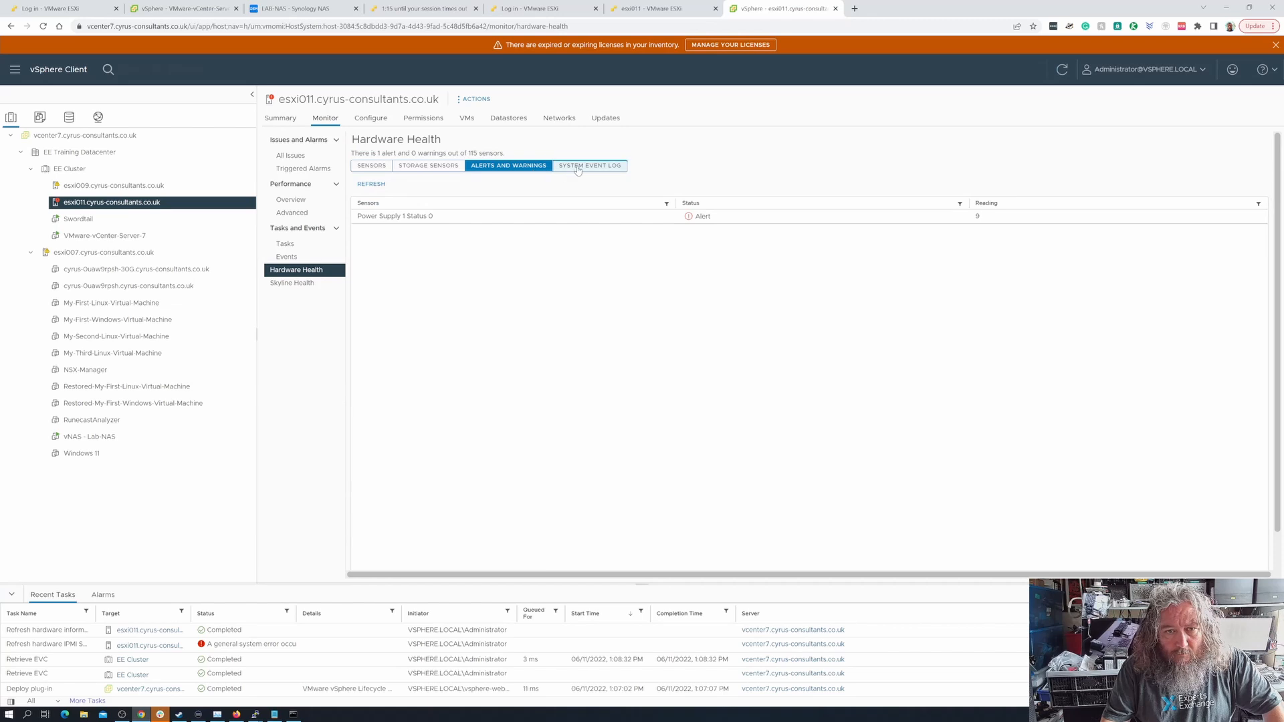
{"action": "left_click", "coordinate": [579, 168]}
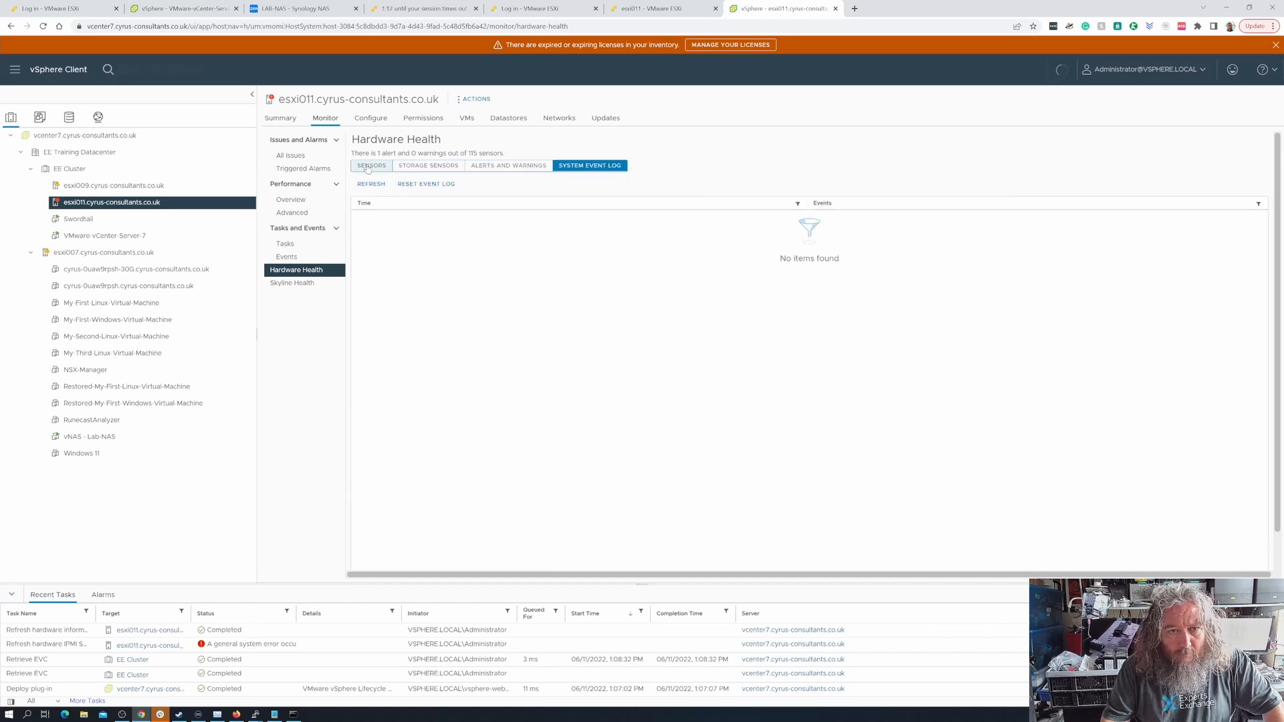
{"action": "left_click", "coordinate": [367, 167]}
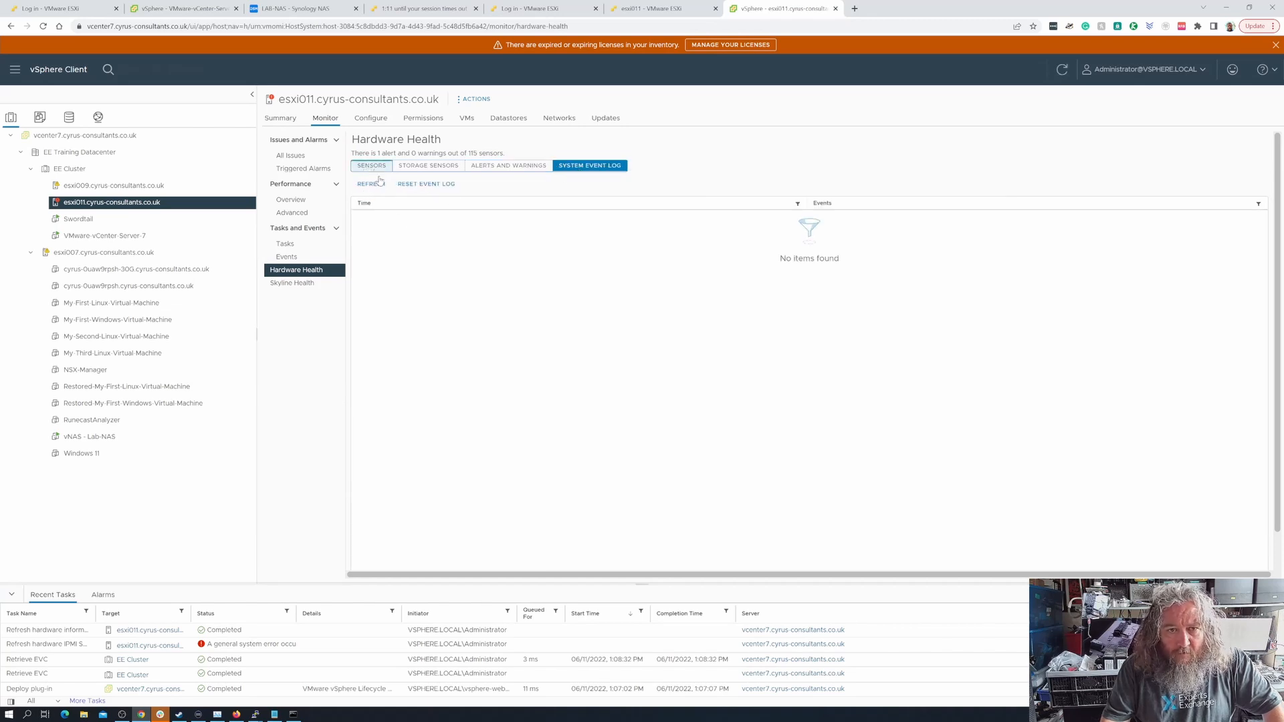
Acknowledge the host hardware power status alarm on esxi011's summary and dismiss the licence expiry banner
{"action": "left_click", "coordinate": [281, 119]}
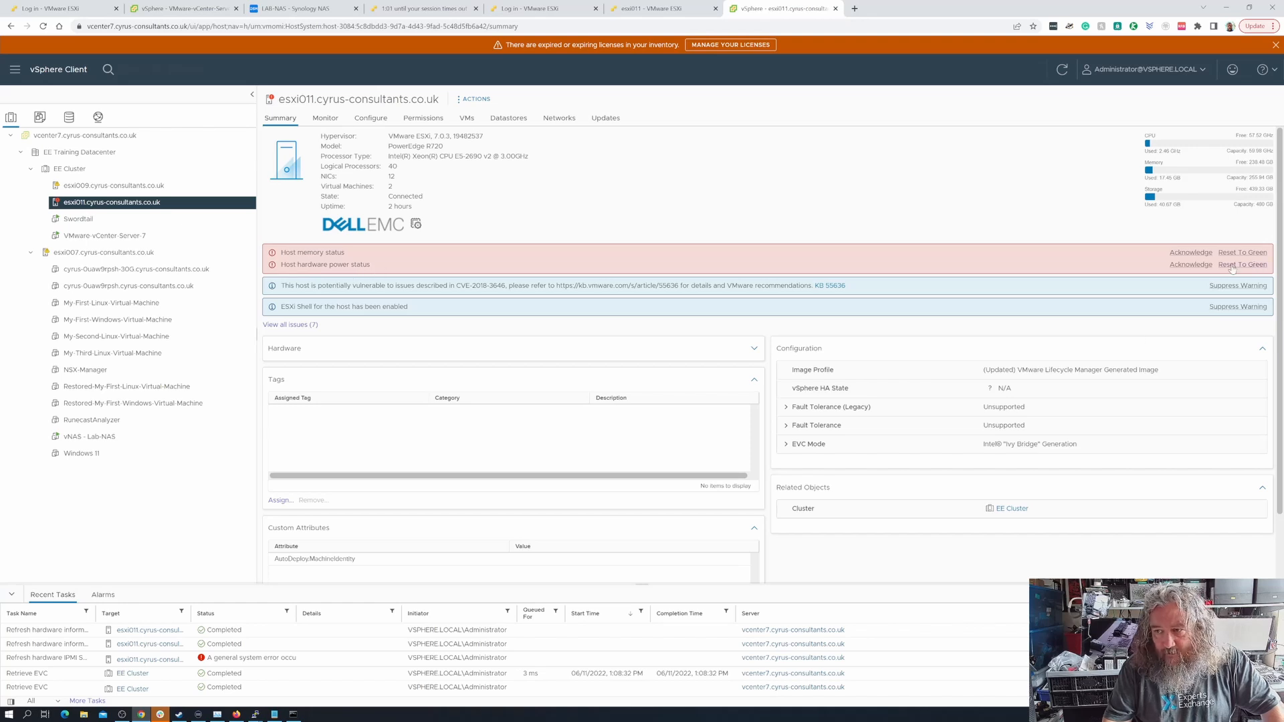
{"action": "left_click", "coordinate": [1191, 265]}
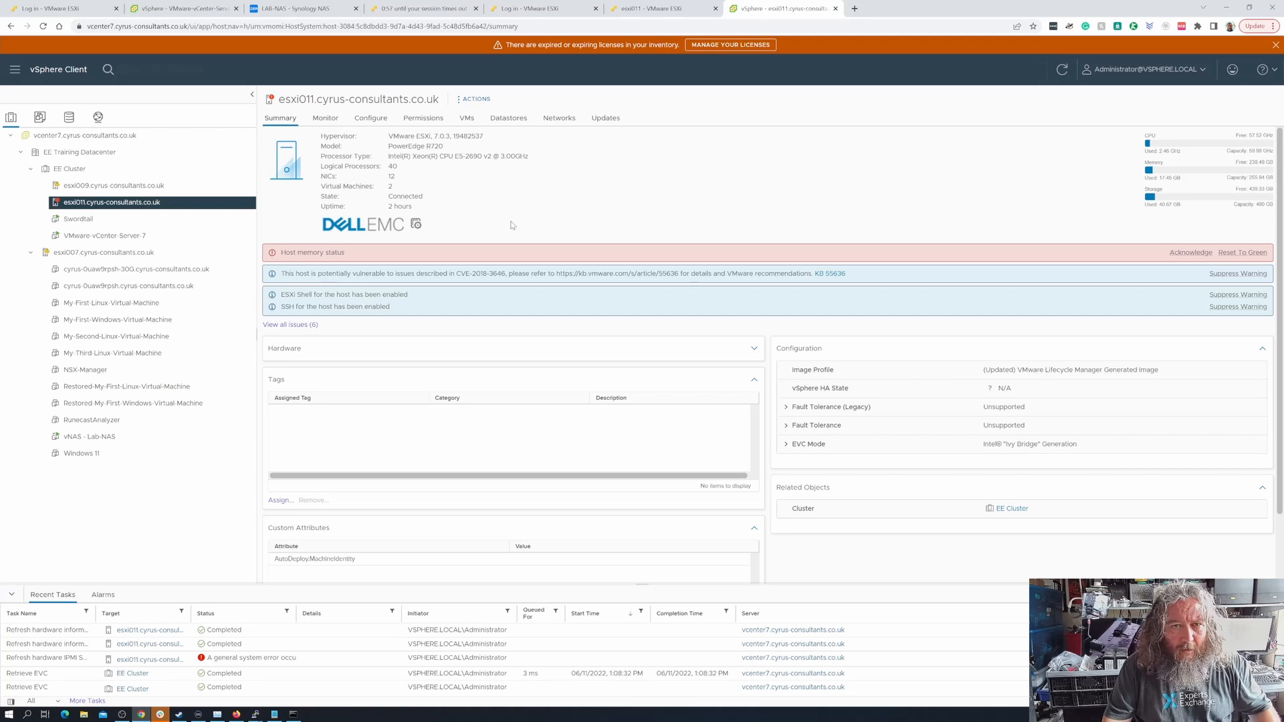
{"action": "left_click", "coordinate": [1275, 45]}
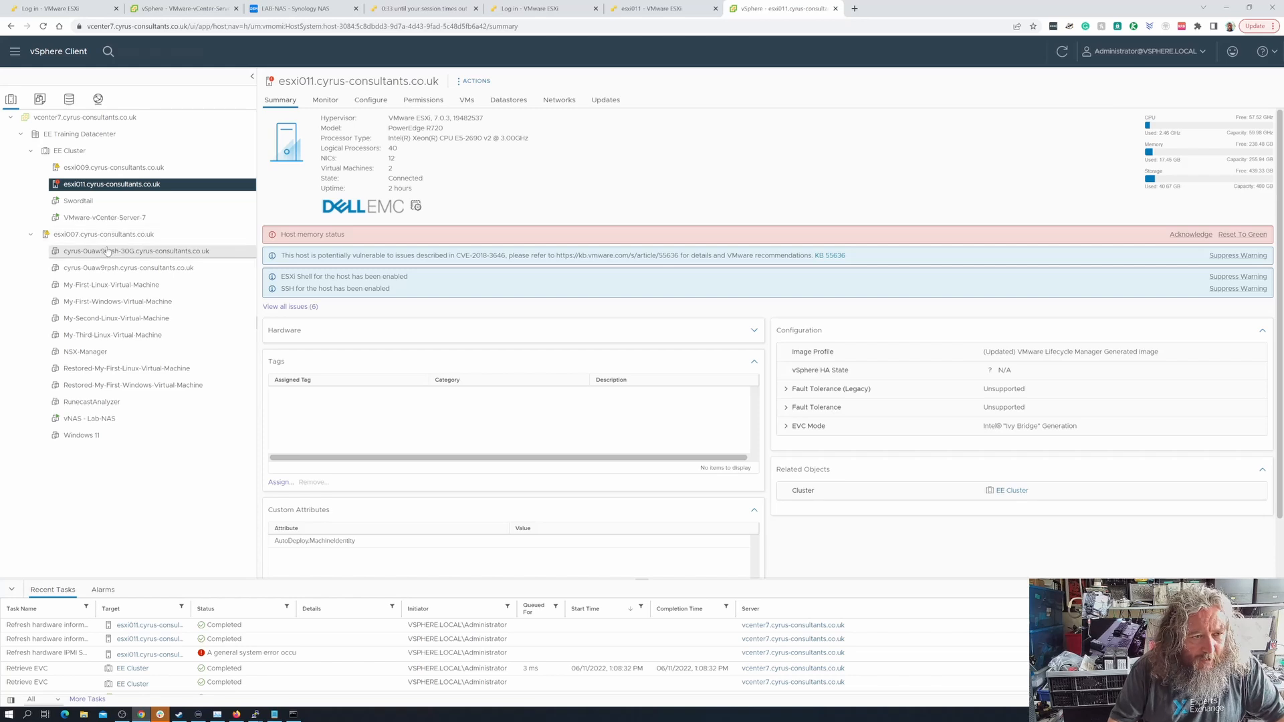
Move the esxi007 host into EE Cluster and show the cluster's summary
{"action": "left_click_drag", "start_coordinate": [81, 241], "coordinate": [90, 154]}
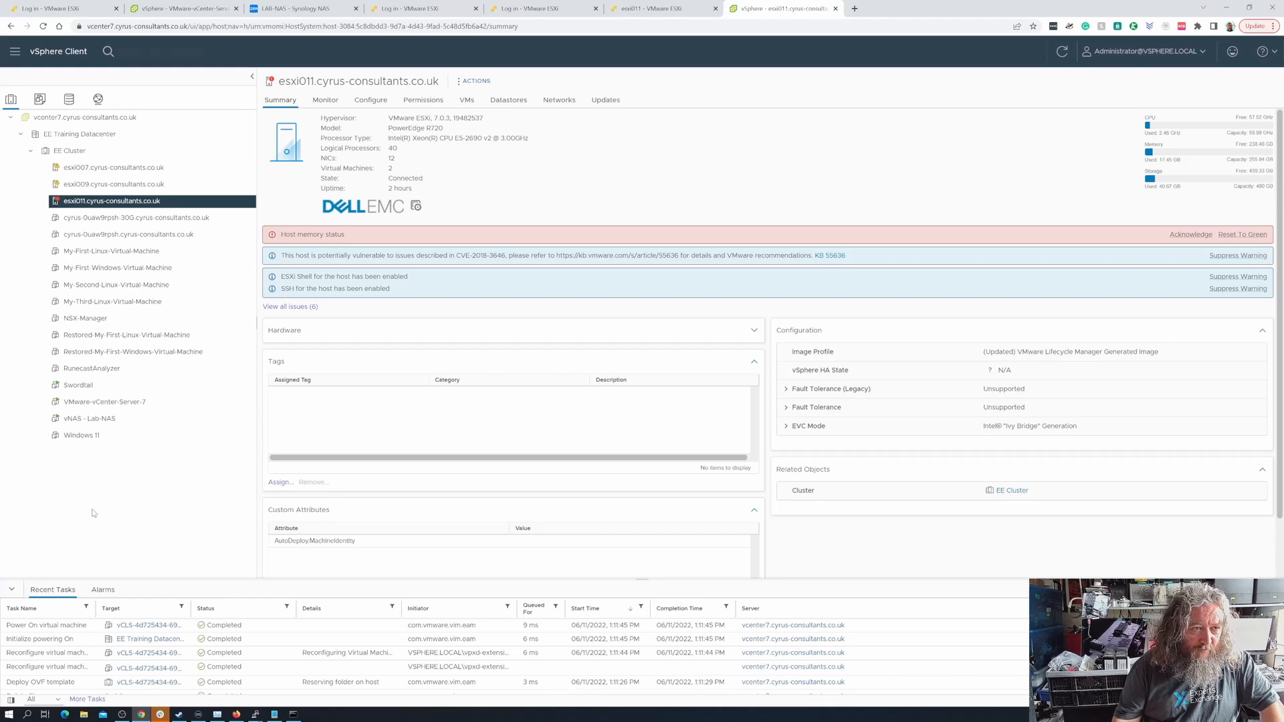
{"action": "left_click", "coordinate": [73, 153]}
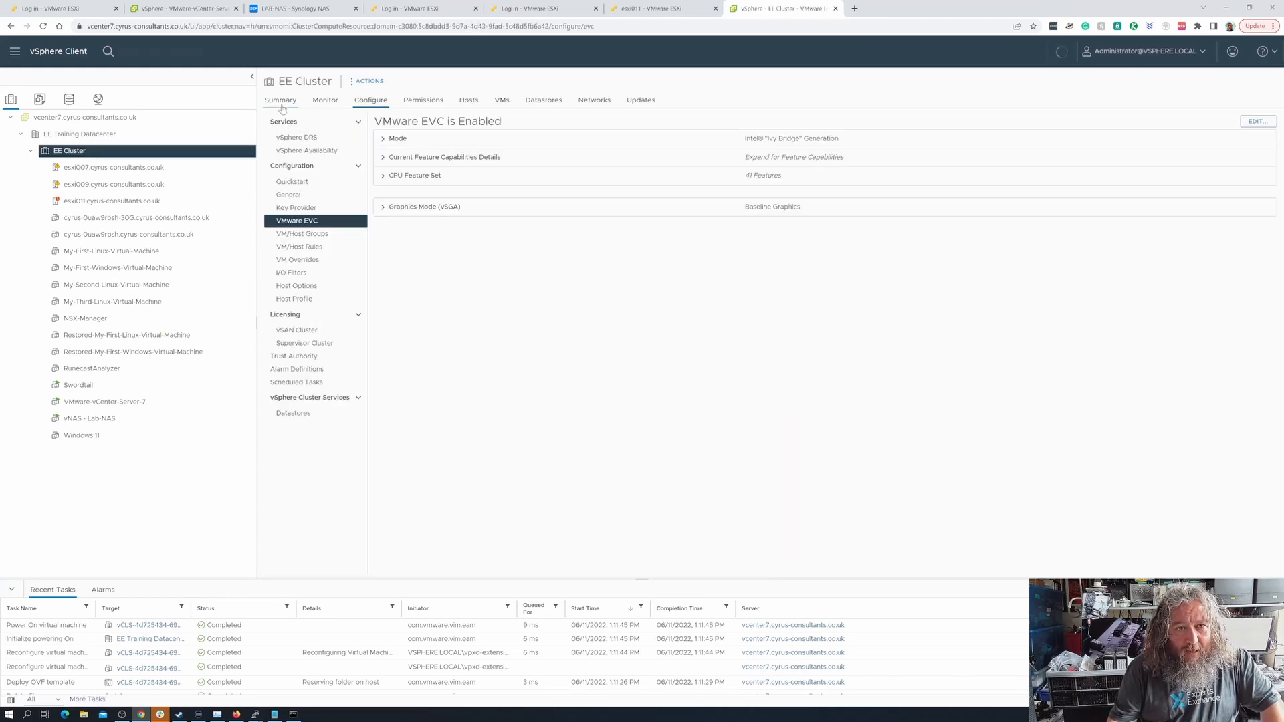
{"action": "left_click", "coordinate": [280, 103]}
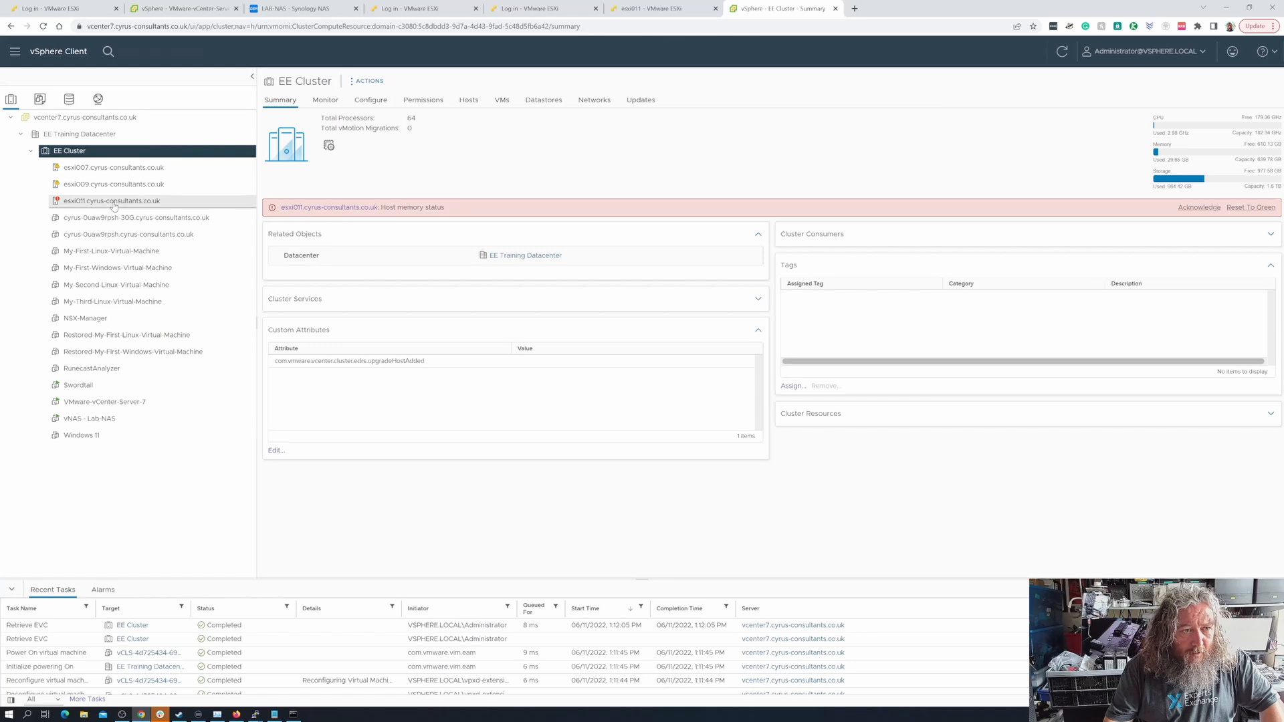
Compare the summary of EE Cluster with those of its hosts esxi007, esxi009 and esxi011
{"action": "left_click", "coordinate": [107, 167]}
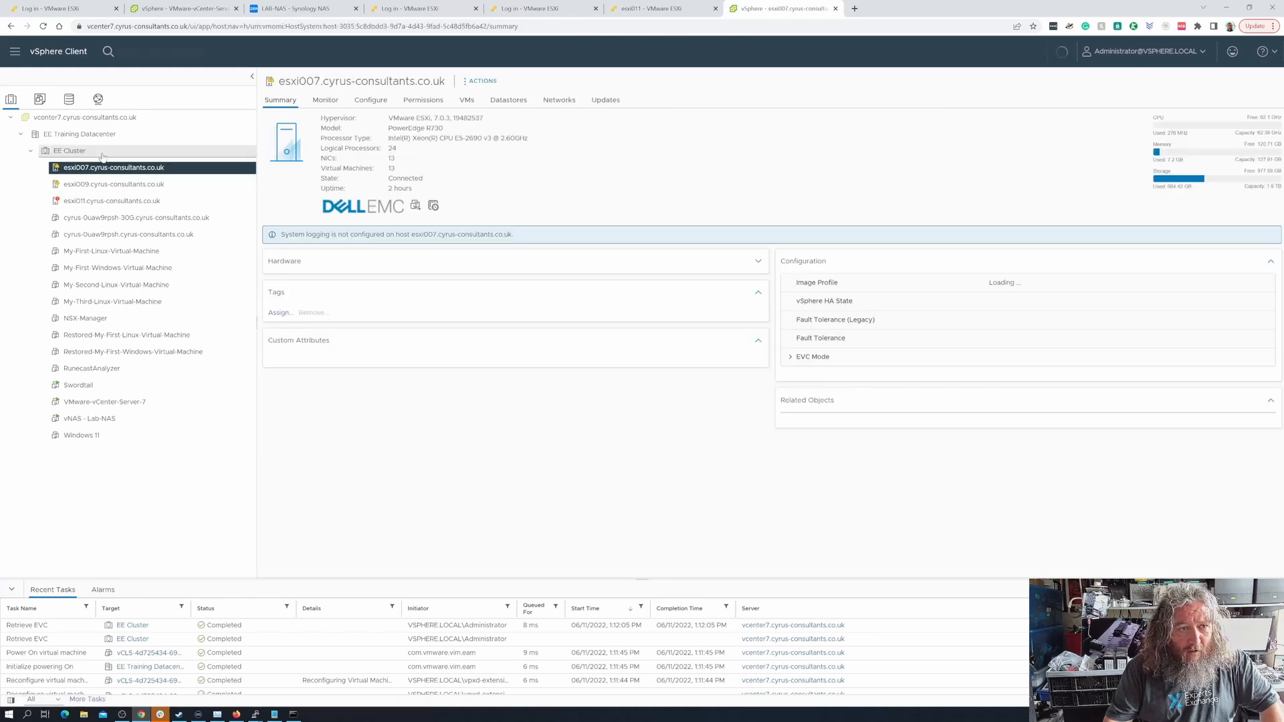
{"action": "left_click", "coordinate": [102, 152]}
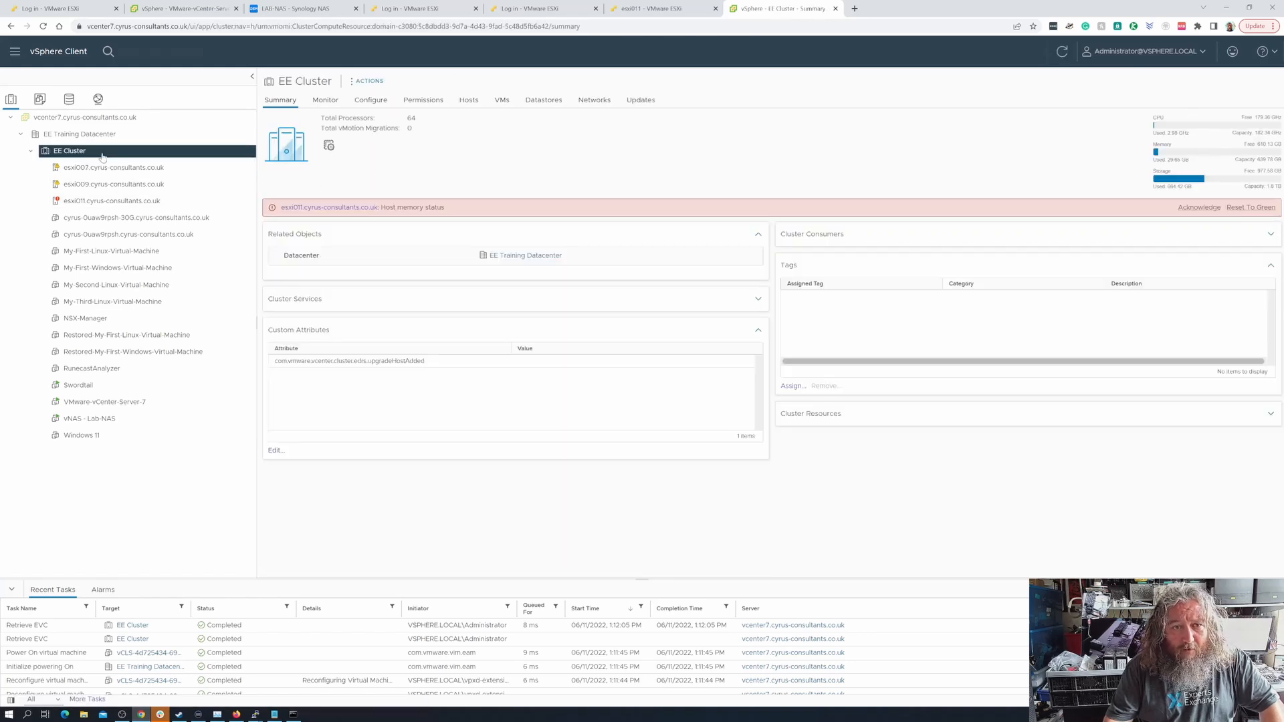
{"action": "left_click", "coordinate": [116, 171]}
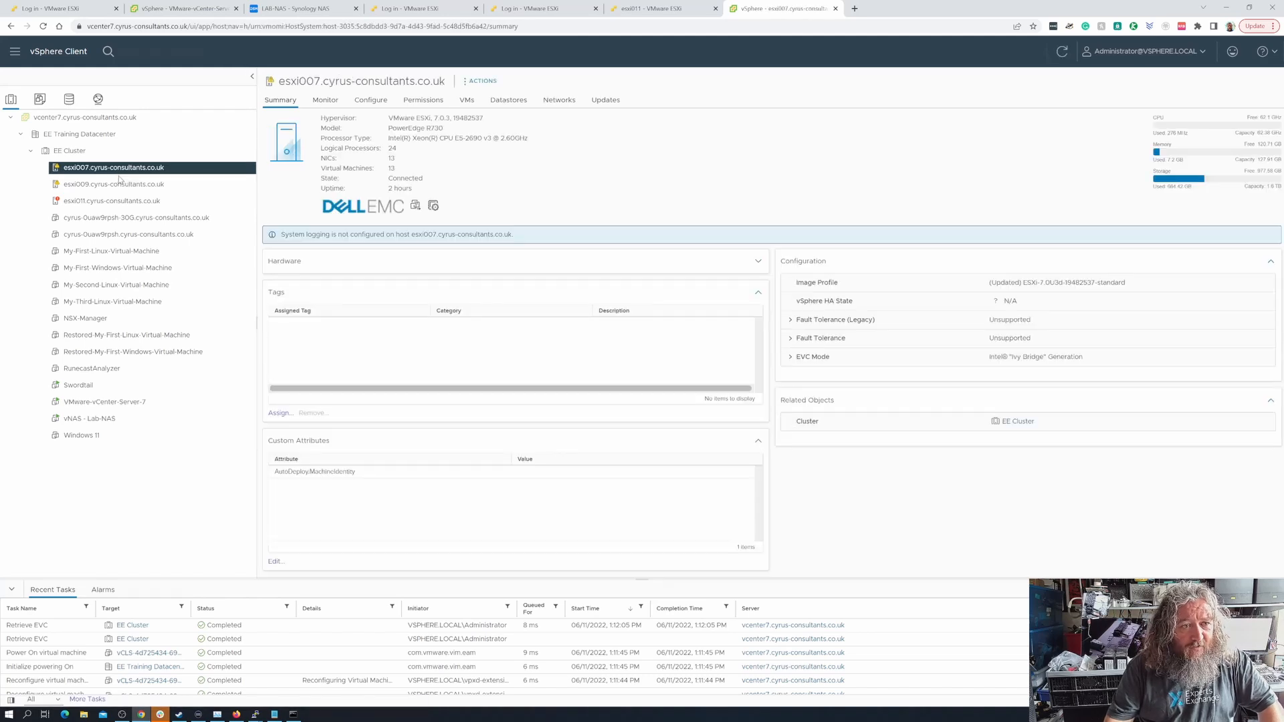
{"action": "left_click", "coordinate": [120, 184]}
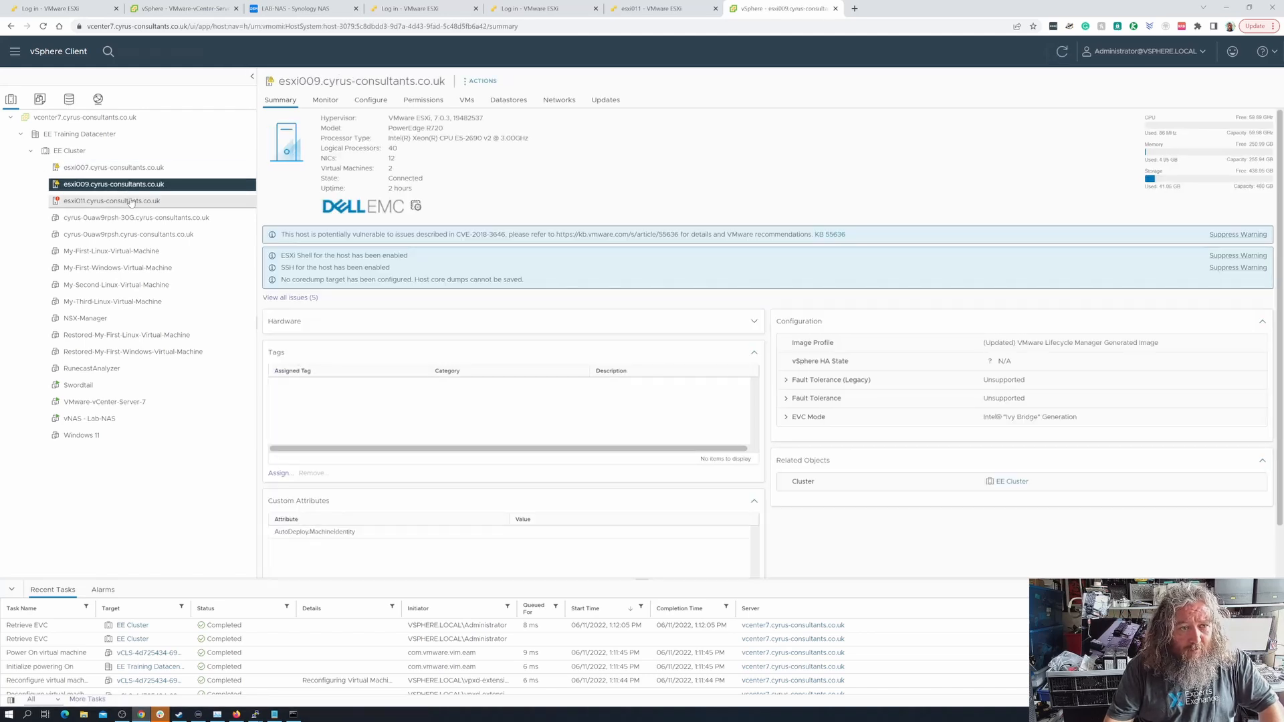
{"action": "left_click", "coordinate": [131, 203]}
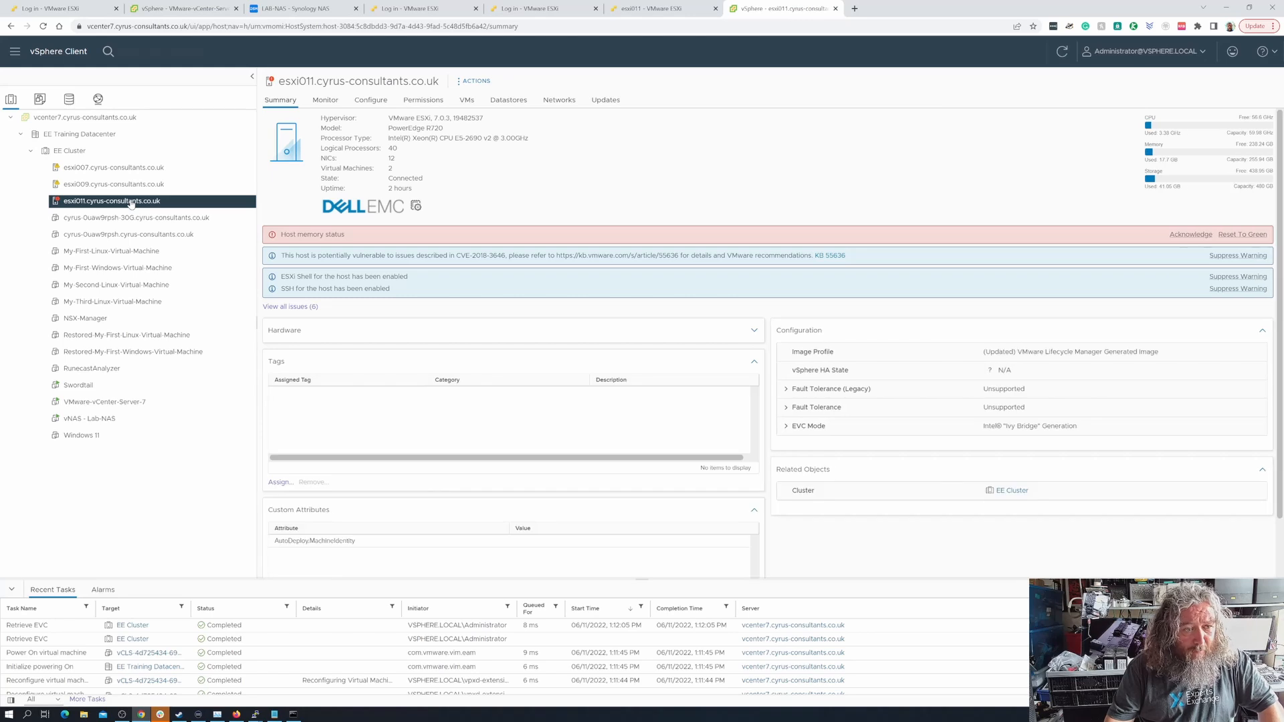